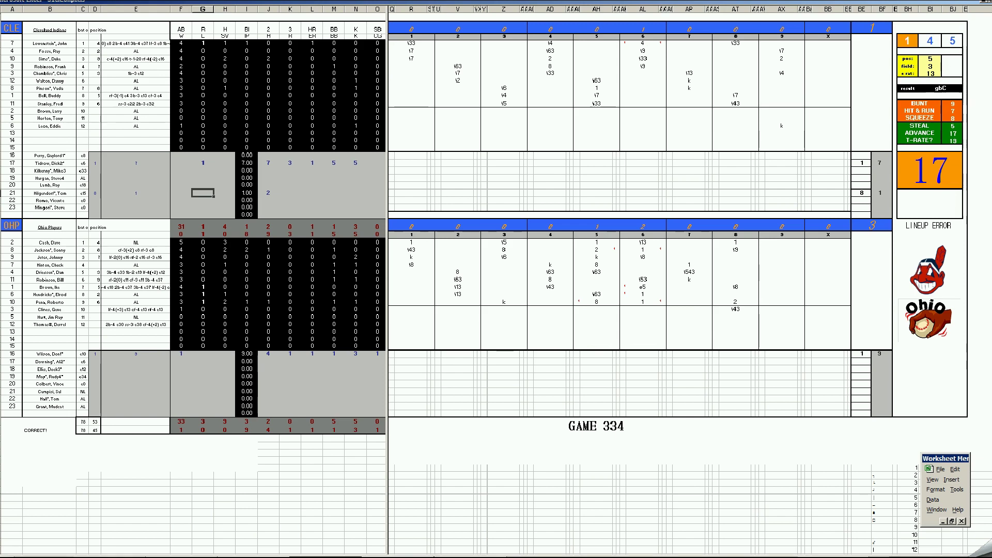
# Bring up the taskbar close options for the Game 334 workbook 51cleohp.xls
pyautogui.rightClick(327, 556)
# Close the Game 334 workbook without saving its changes
pyautogui.click(318, 547)
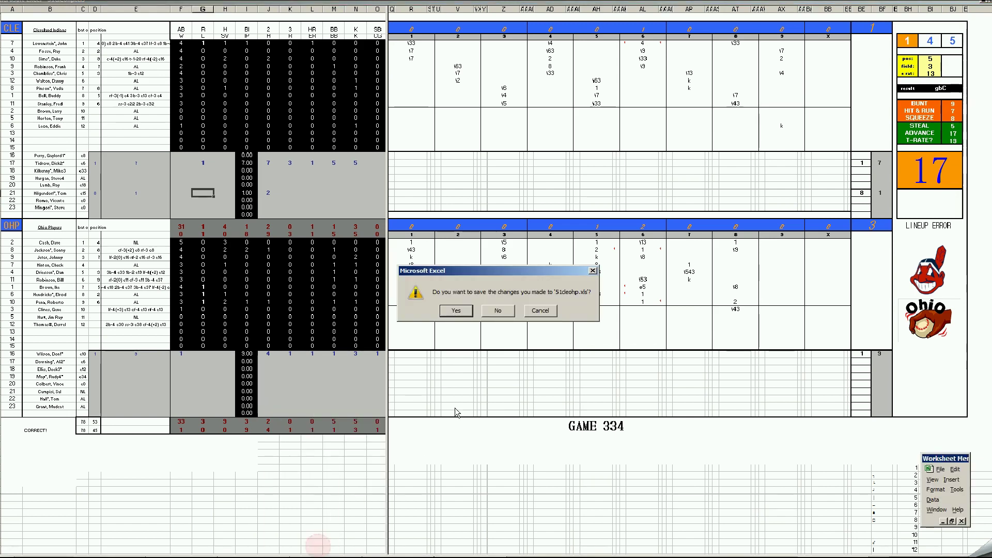
pyautogui.click(507, 312)
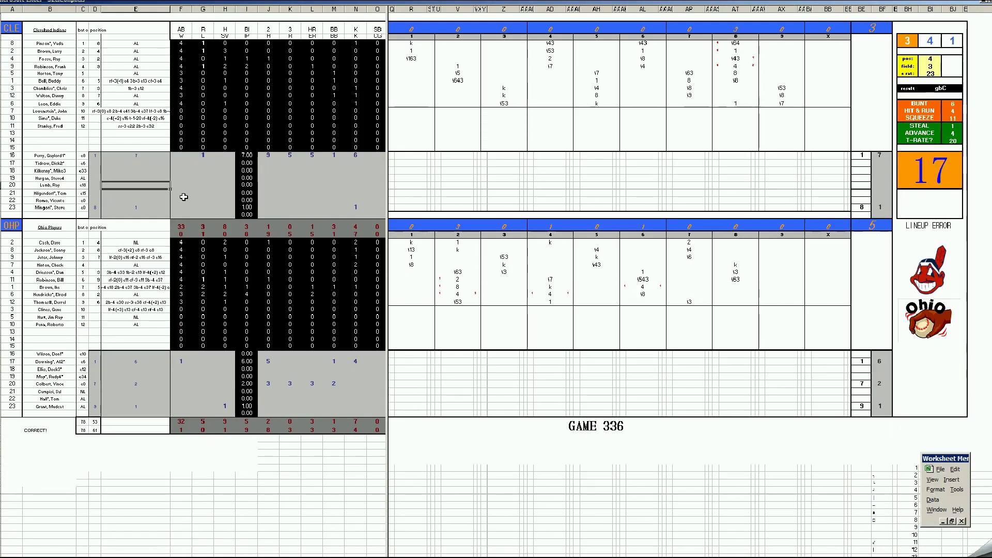
pyautogui.click(148, 158)
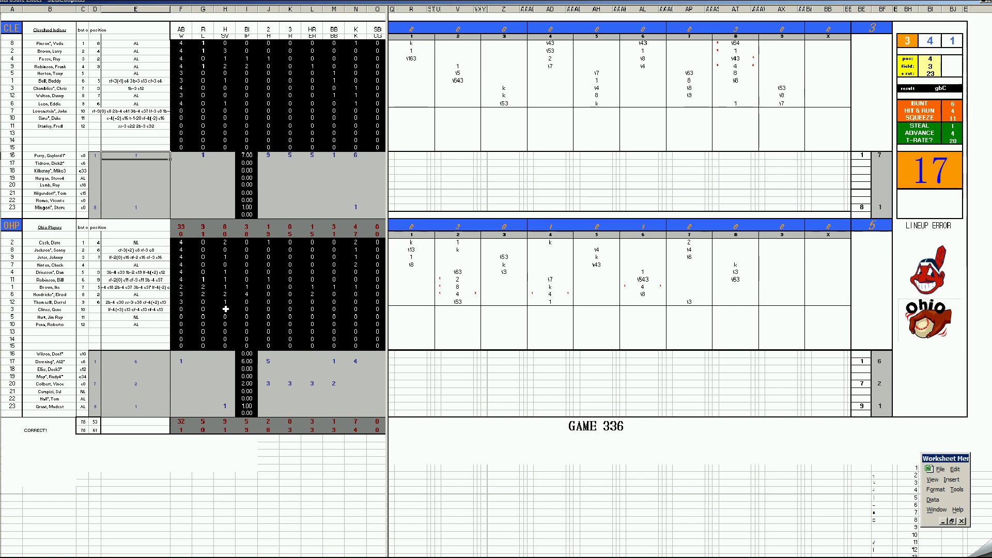
# Enter 4 in the Ohio Players' fourth inning on the Game 336 scoresheet
pyautogui.click(460, 294)
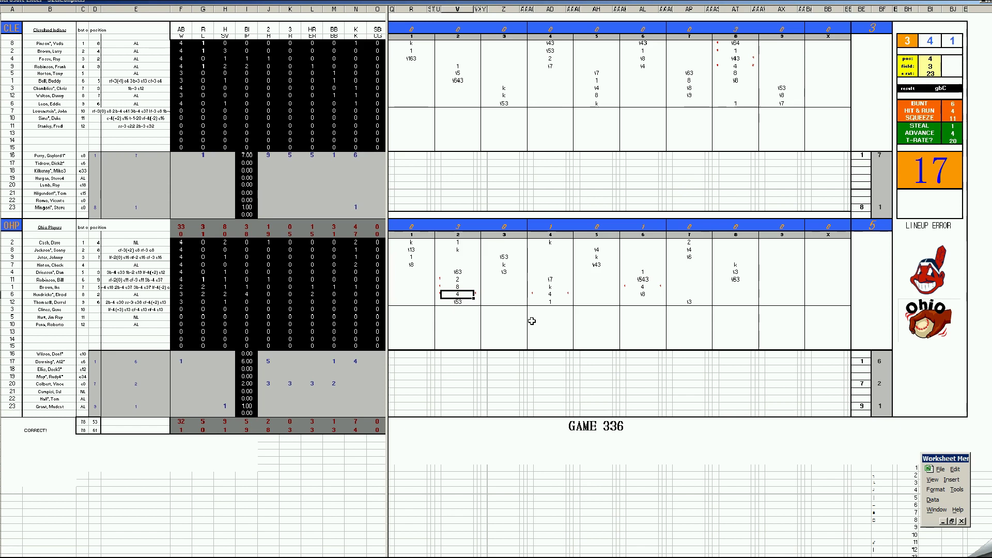
pyautogui.click(552, 294)
pyautogui.write('4')
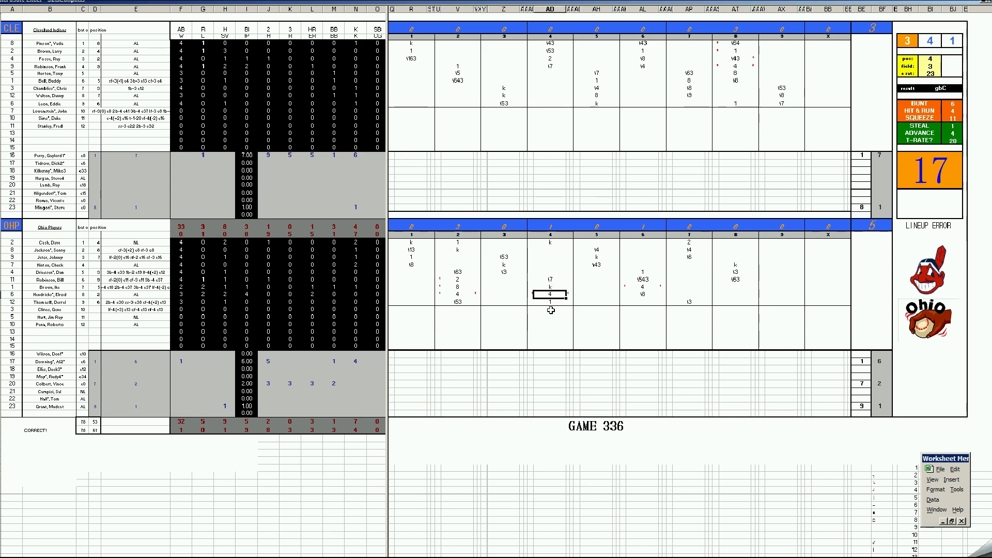
pyautogui.click(646, 288)
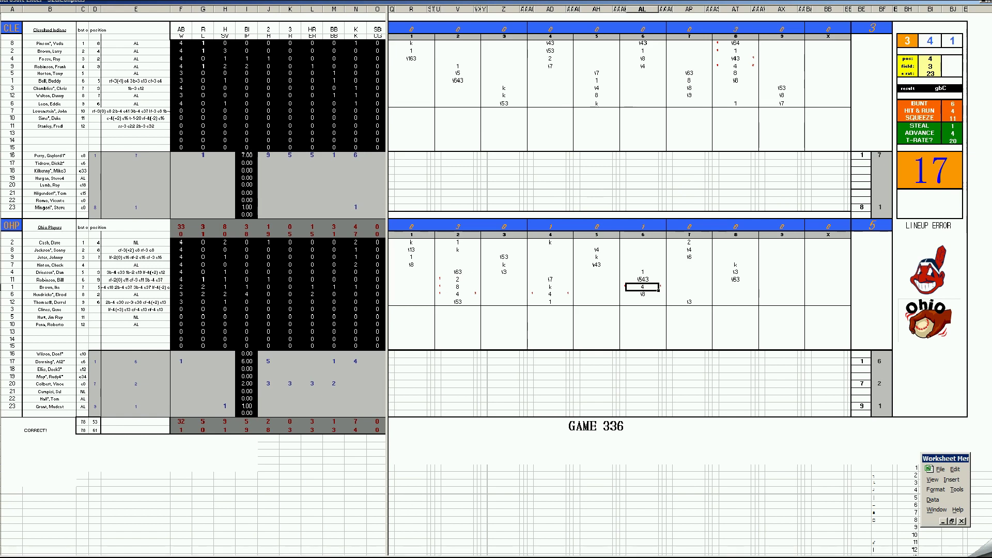
pyautogui.rightClick(362, 556)
# Discard the Game 336 (52deohp.xls) changes, review Game 337, then close 53deohp.xls
pyautogui.click(358, 542)
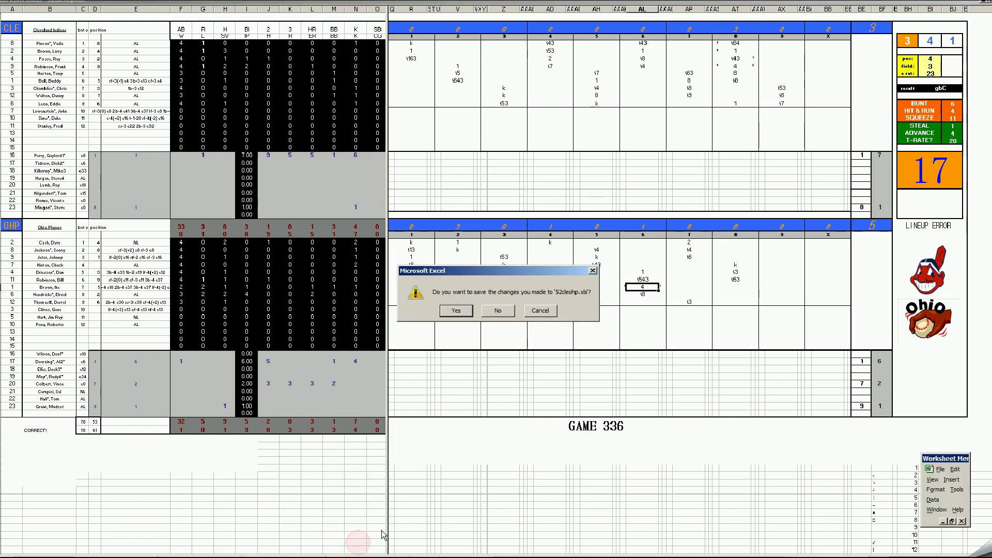
pyautogui.click(504, 310)
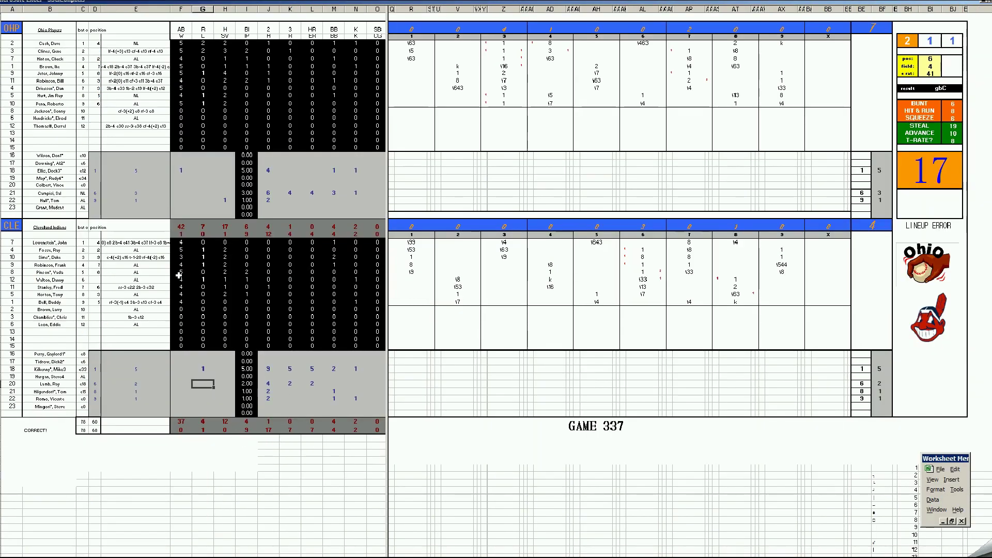
pyautogui.click(135, 173)
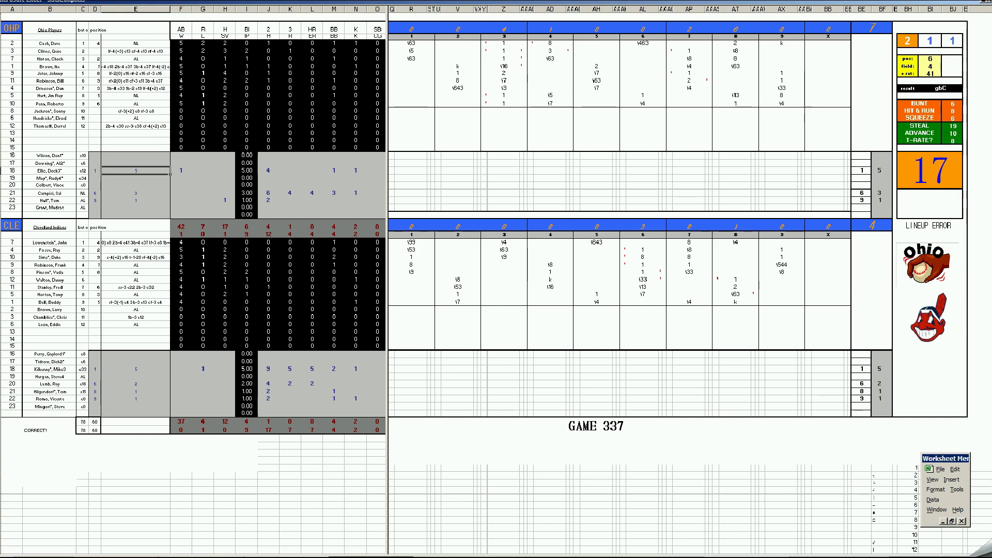
pyautogui.rightClick(361, 556)
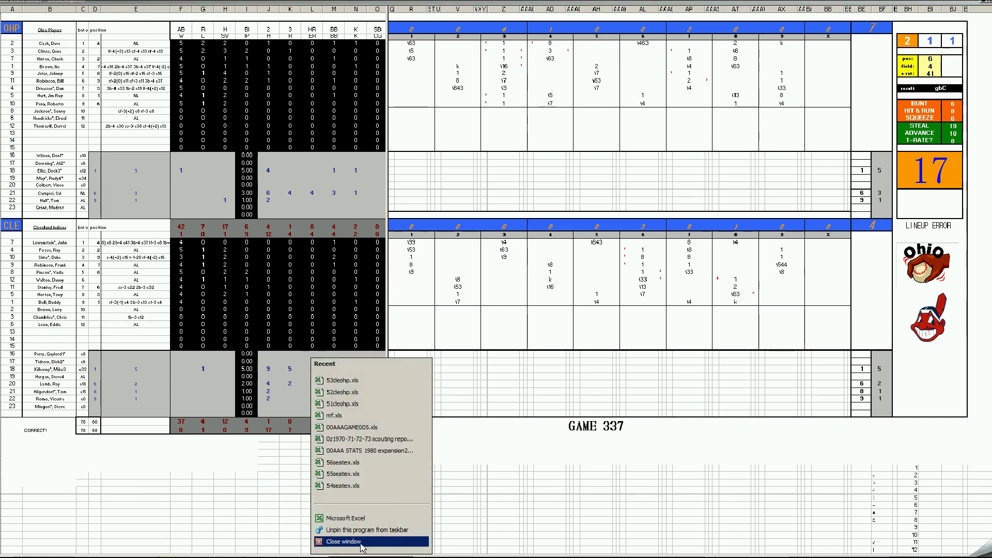
pyautogui.click(362, 542)
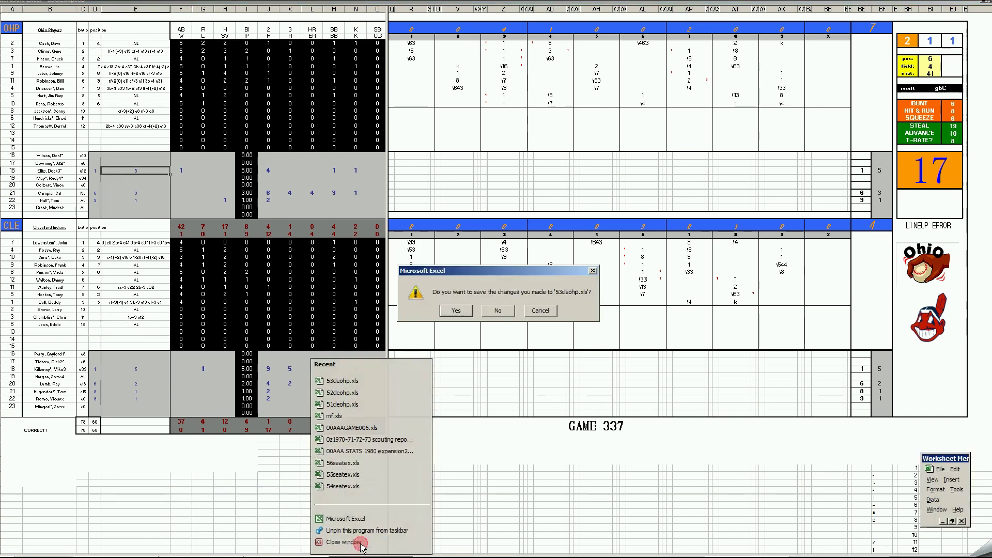
# Discard the Game 337 changes and jump to column A of the standings sheet
pyautogui.click(498, 310)
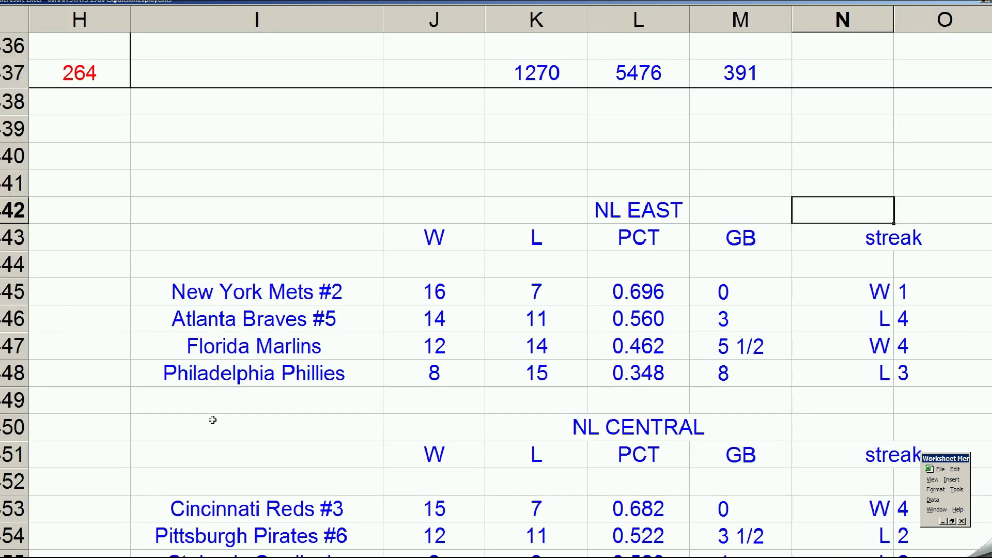
pyautogui.click(213, 420)
pyautogui.press('Left')
pyautogui.press('Home')
pyautogui.scroll(-3, 213, 420)
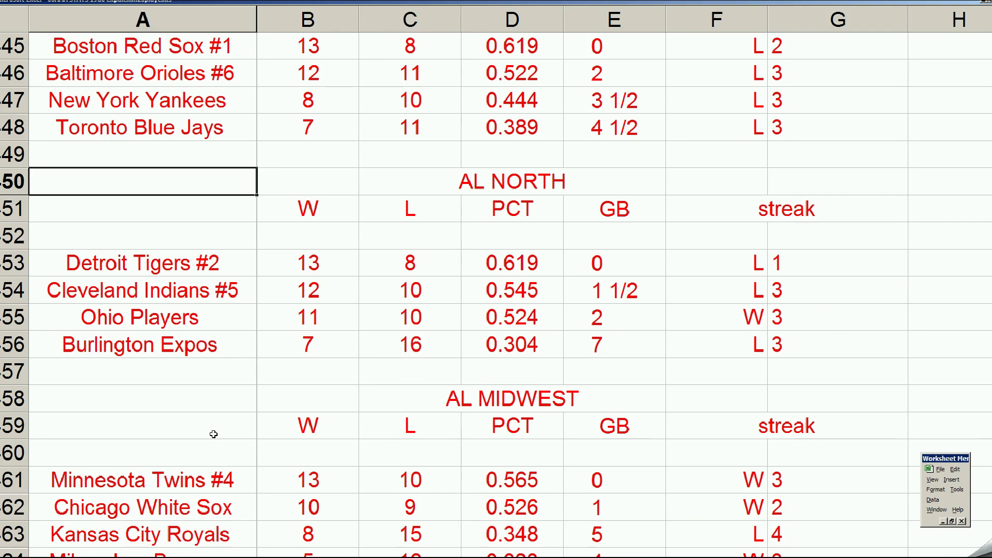
# Review the AL rows for Cleveland Indians #5, Ohio Players (11–10, .524) and Chicago White Sox
pyautogui.click(228, 298)
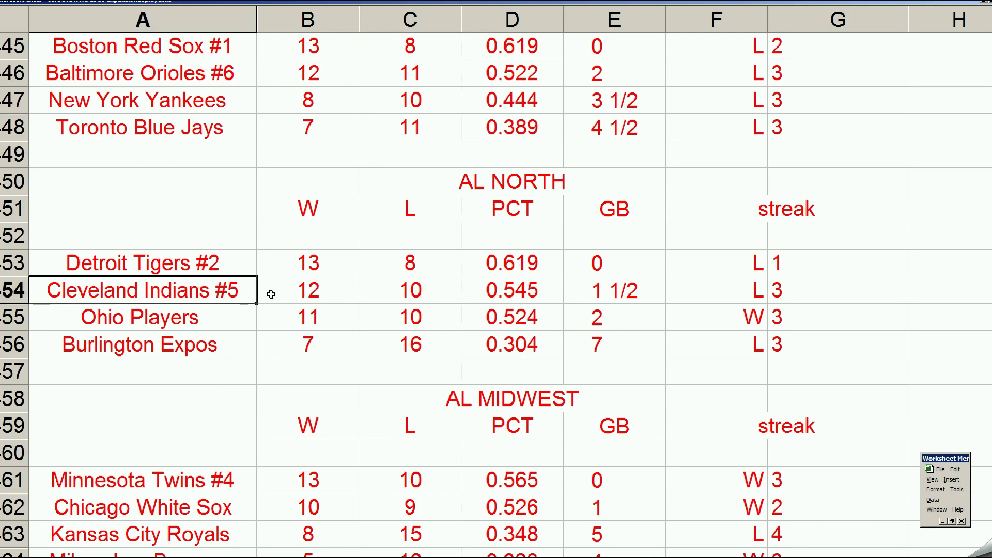
pyautogui.scroll(-3, 303, 317)
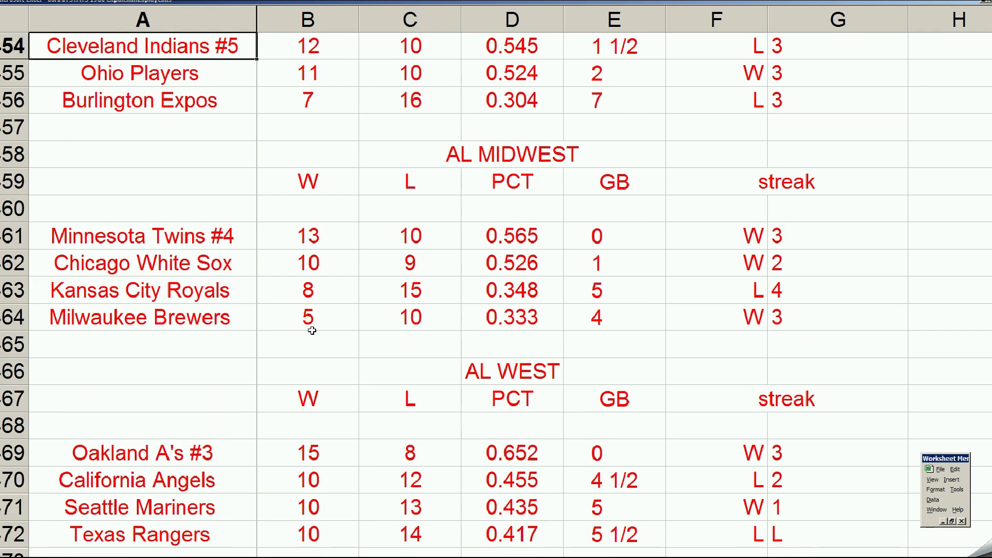
pyautogui.scroll(5, 327, 340)
pyautogui.scroll(-2, 306, 317)
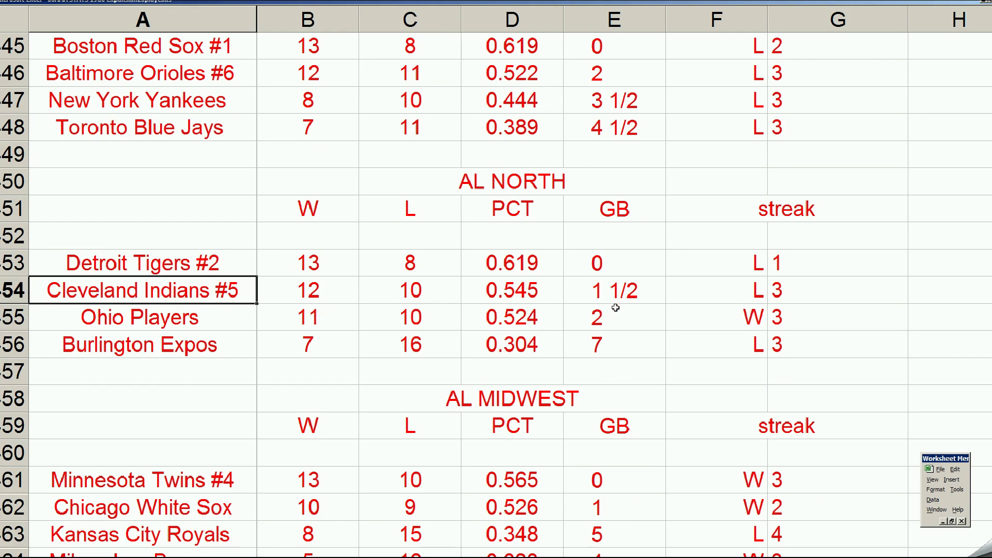
pyautogui.click(227, 320)
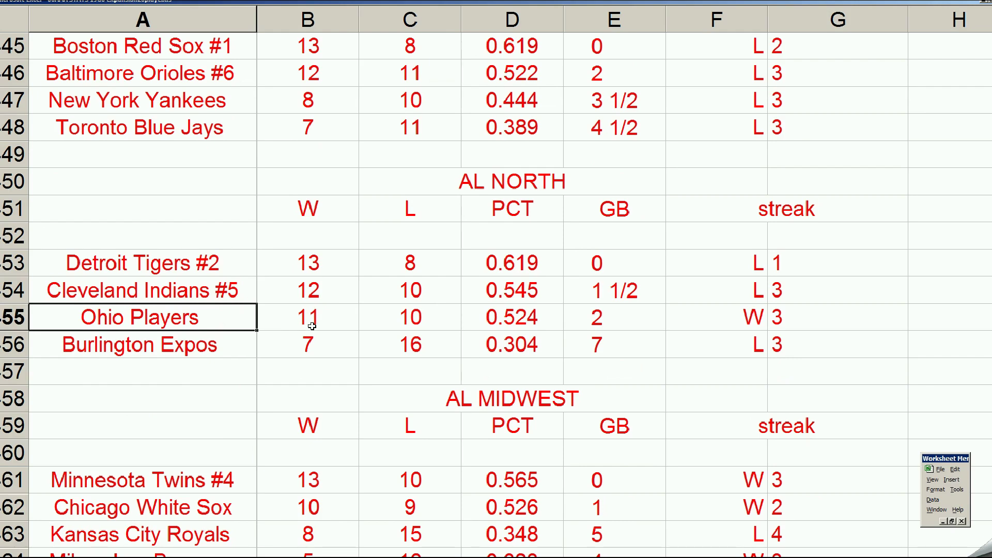
pyautogui.click(232, 294)
pyautogui.scroll(-3, 232, 310)
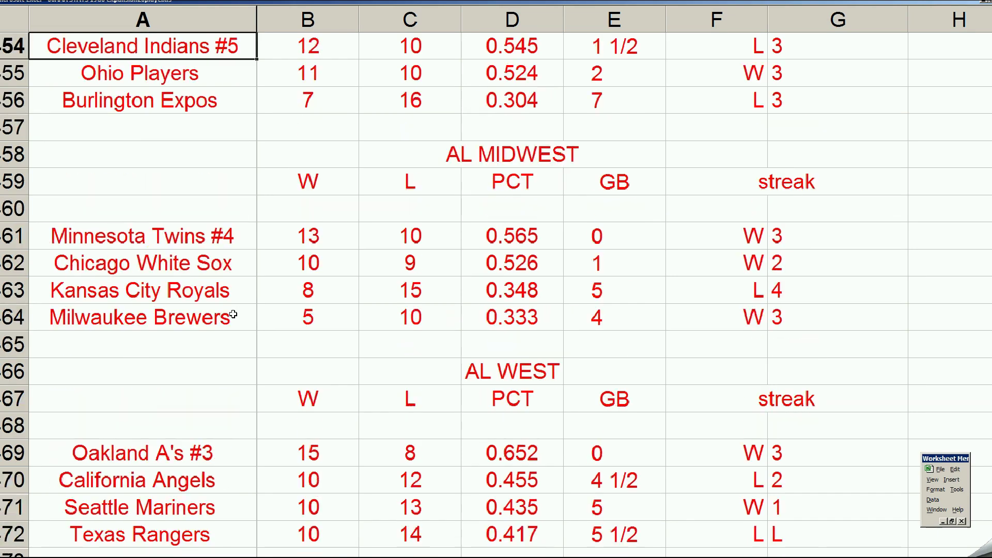
pyautogui.scroll(2, 239, 339)
pyautogui.click(201, 242)
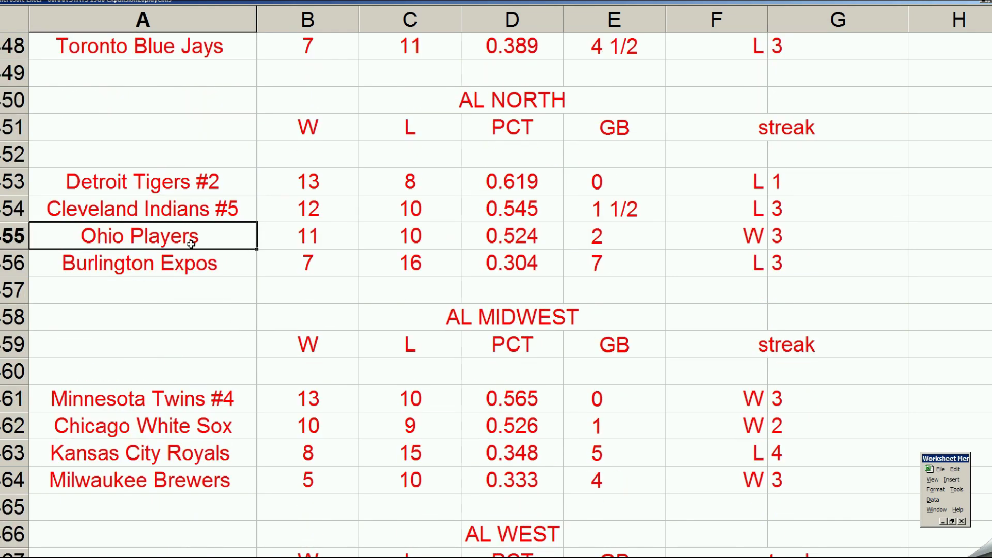
pyautogui.click(212, 433)
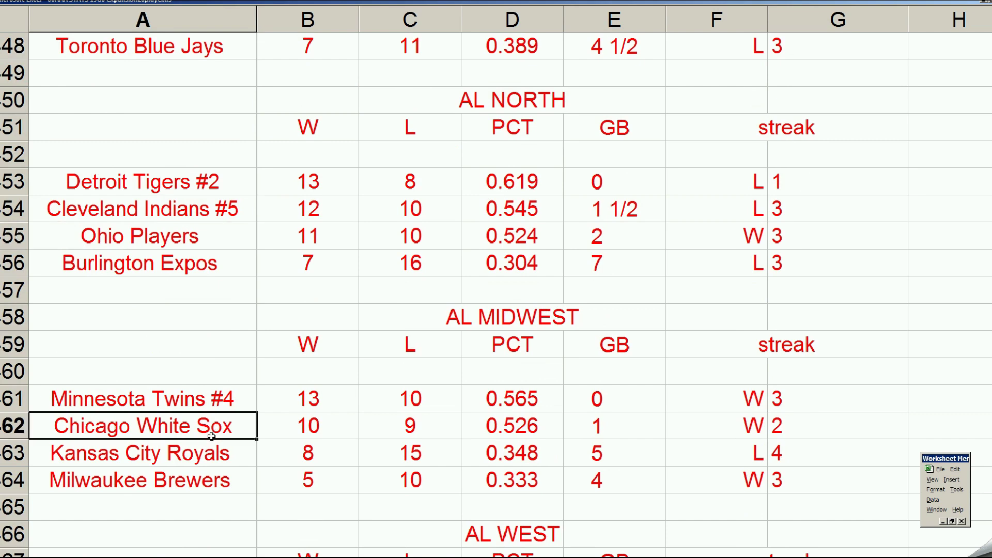
pyautogui.scroll(-3, 213, 433)
pyautogui.scroll(5, 211, 437)
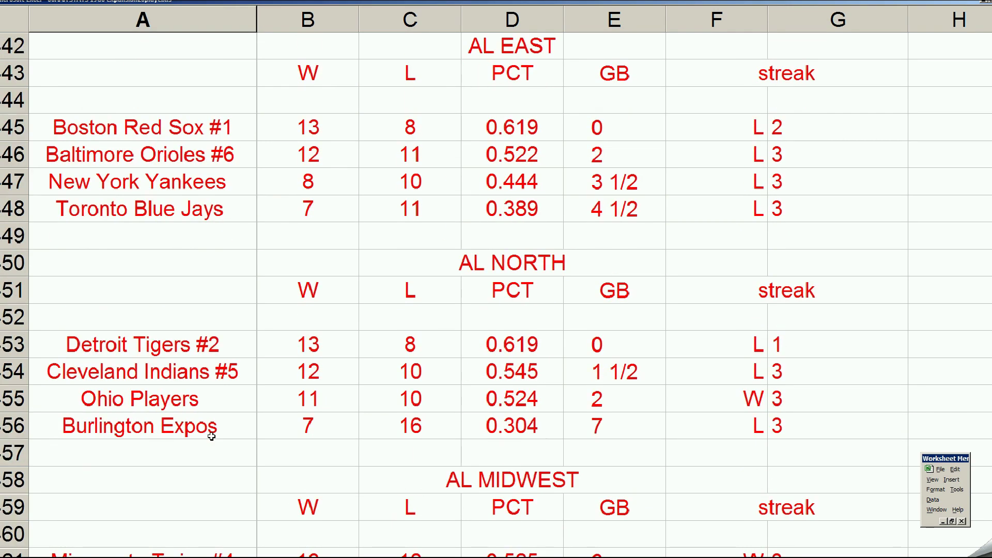
# Review Cleveland's wins, losses and percentage and the NL standings, including Pittsburgh Pirates #6
pyautogui.click(251, 383)
pyautogui.press('Right')
pyautogui.press('Right')
pyautogui.press('Right')
pyautogui.press('Right')
pyautogui.press('Right')
pyautogui.press('Right')
pyautogui.press('Right')
pyautogui.press('Right')
pyautogui.press('Right')
pyautogui.press('Right')
pyautogui.press('Right')
pyautogui.press('Right')
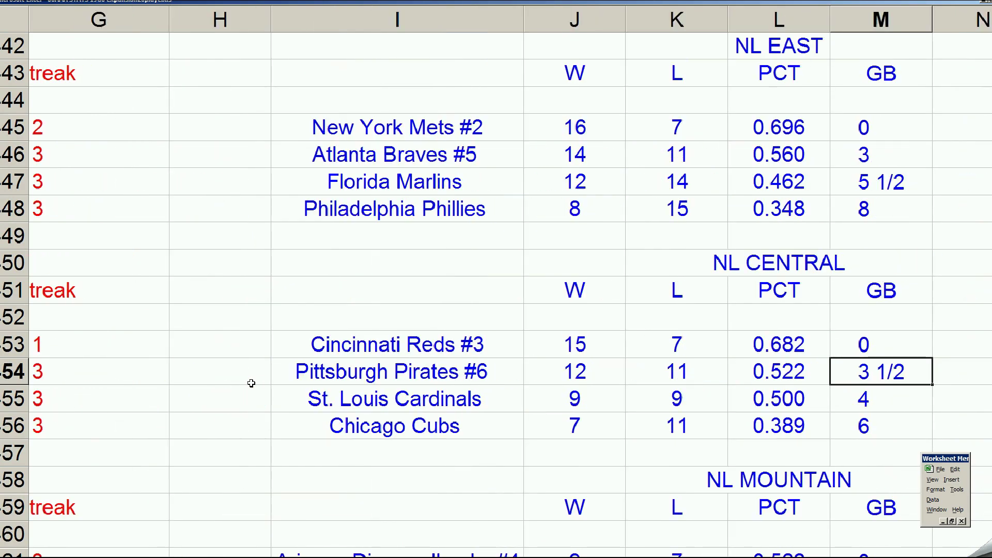
pyautogui.click(461, 371)
pyautogui.scroll(-3, 450, 393)
pyautogui.scroll(-3, 451, 393)
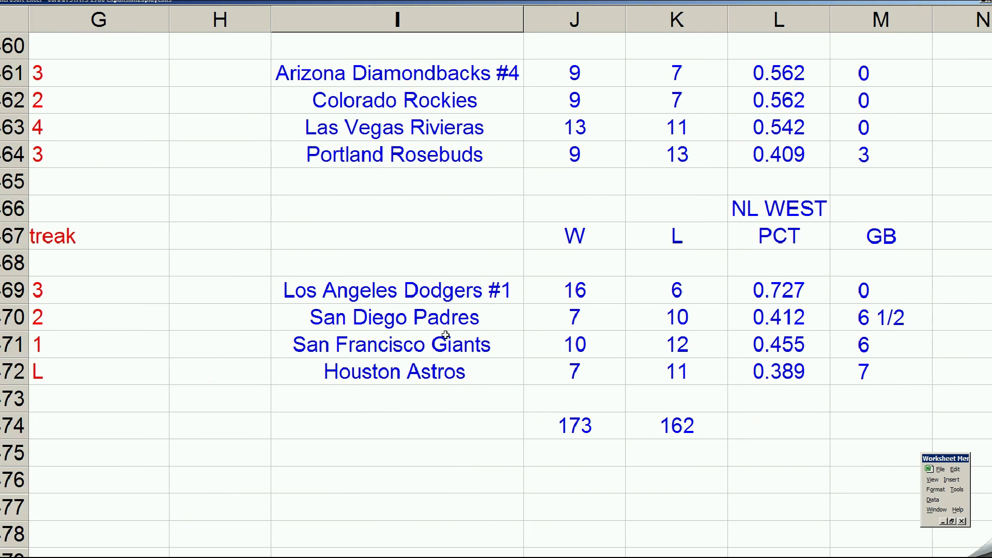
pyautogui.scroll(6, 444, 324)
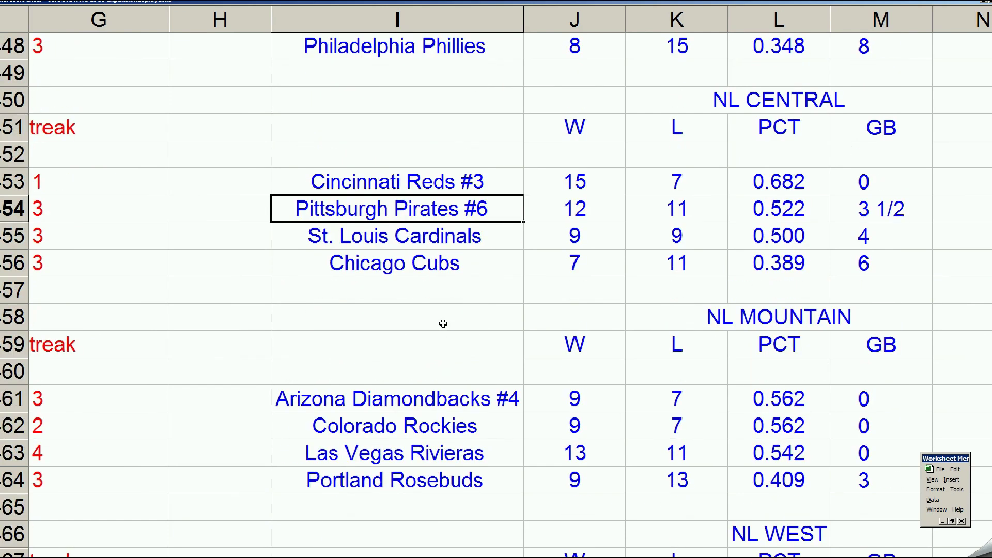
# Check the AL win–loss totals (175 losses) and switch to the Game 338 scoresheet
pyautogui.click(419, 265)
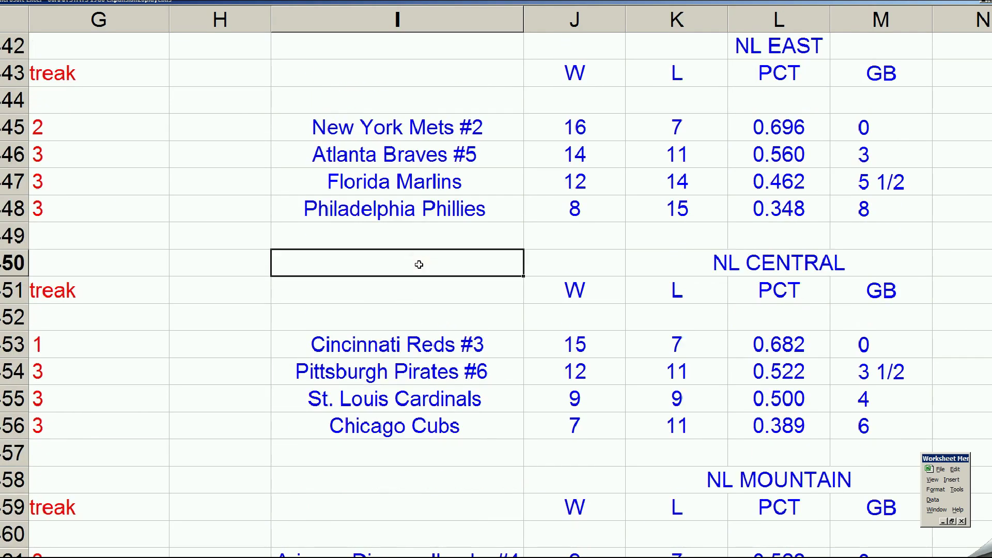
pyautogui.press('Home')
pyautogui.scroll(-7, 383, 289)
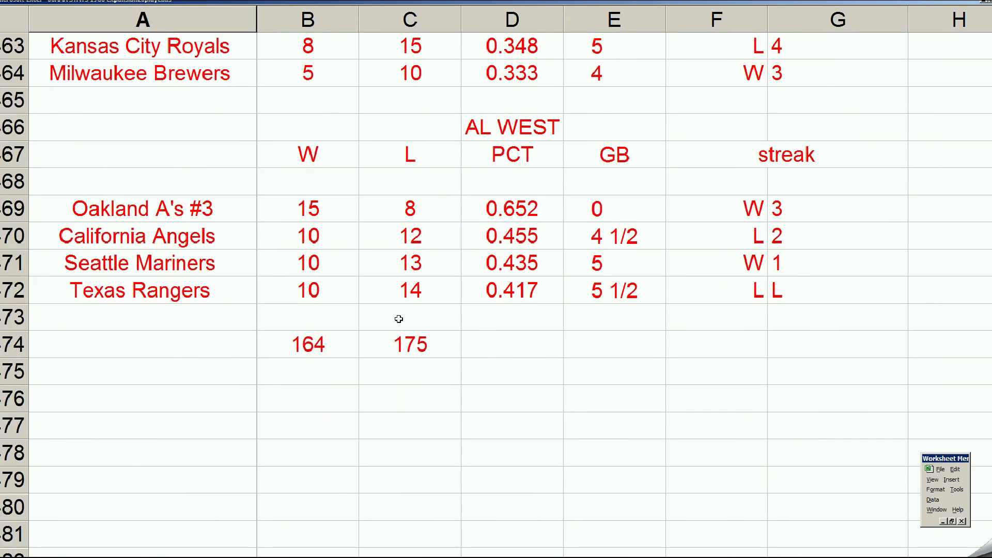
pyautogui.click(423, 352)
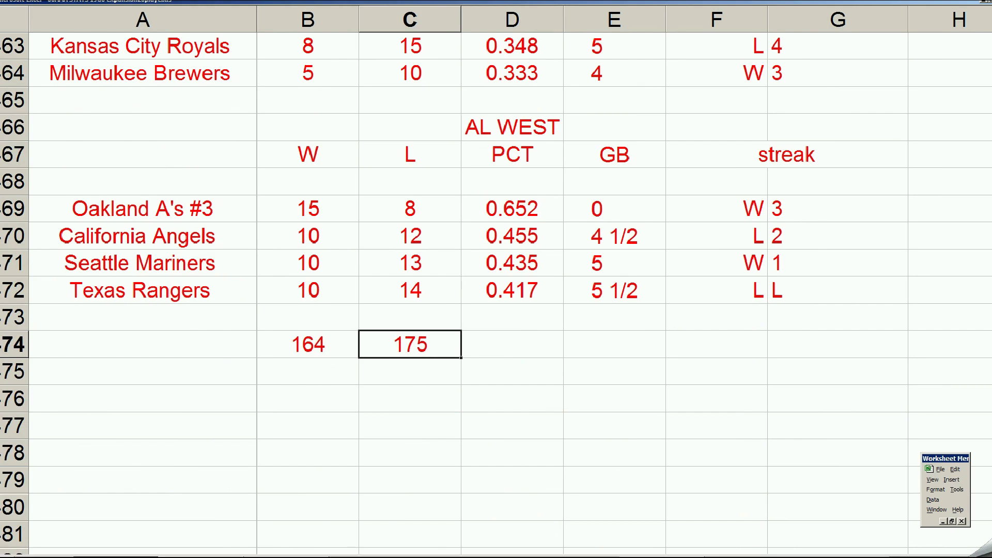
pyautogui.hotkey('ctrl', 'pageup')
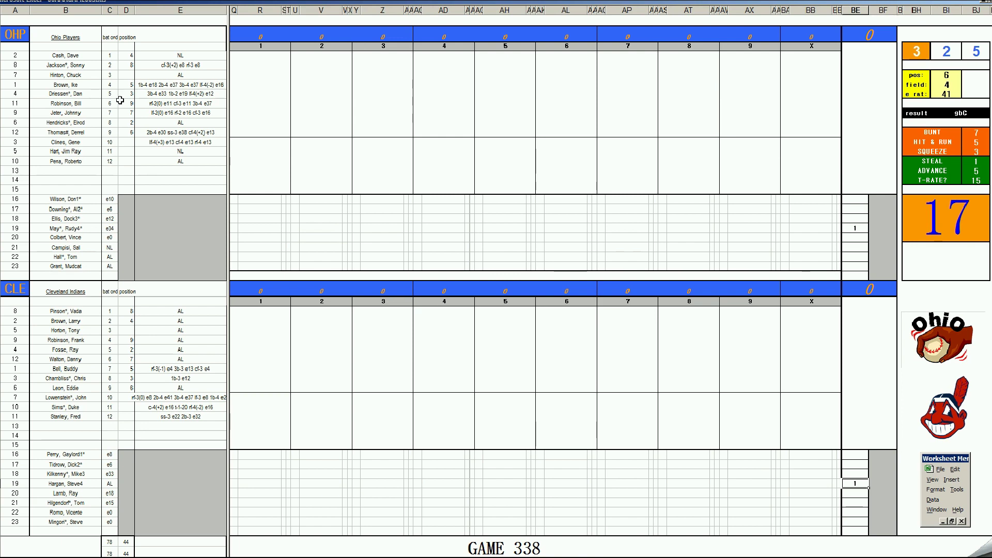
# Score Ohio's first inning with 63, #7 and #63, rerolling the dice with F9
pyautogui.click(260, 58)
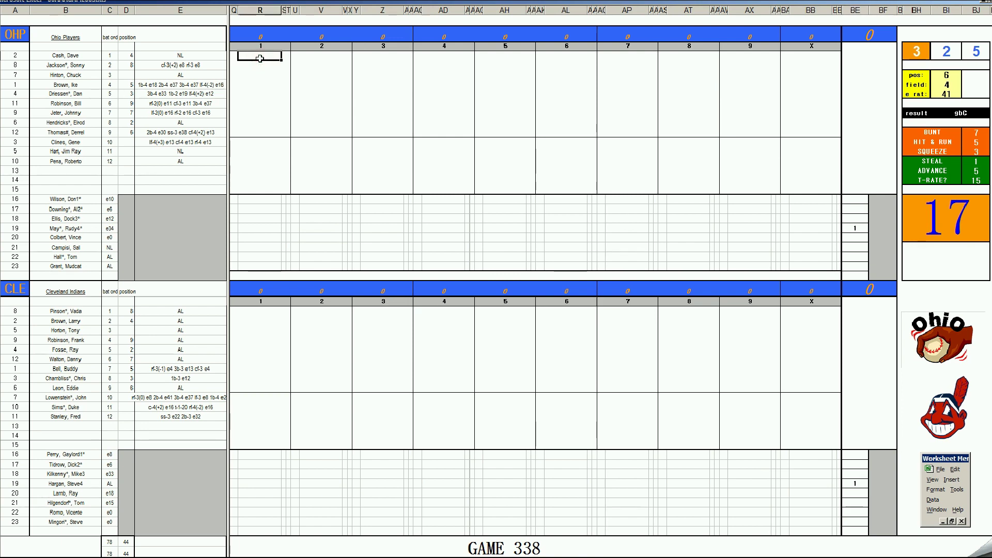
pyautogui.write('63')
pyautogui.press('Return')
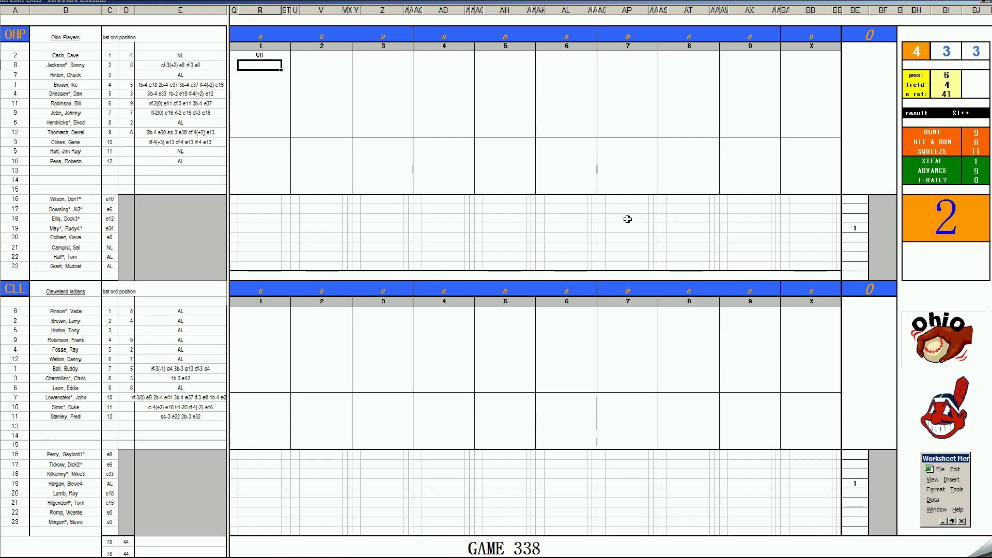
pyautogui.write('#7')
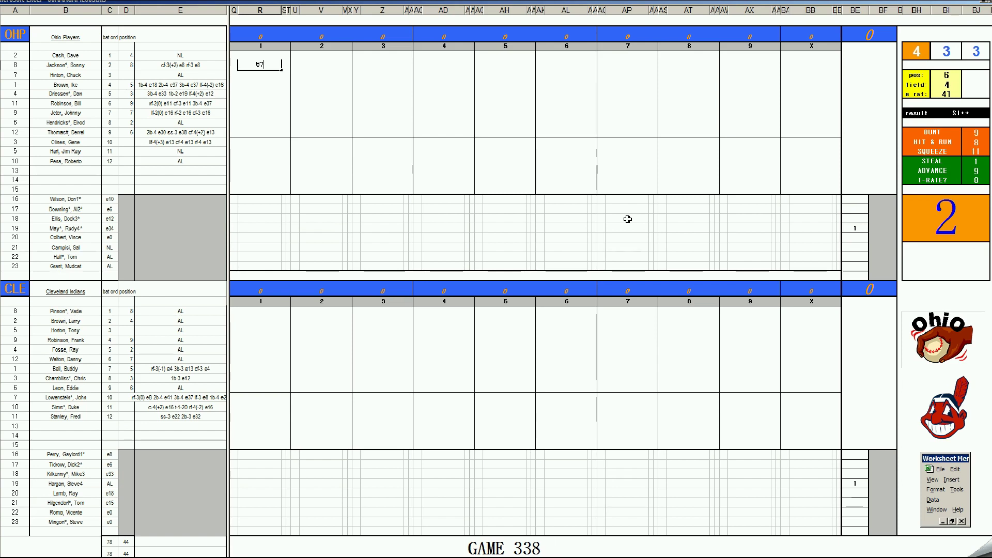
pyautogui.press('Return')
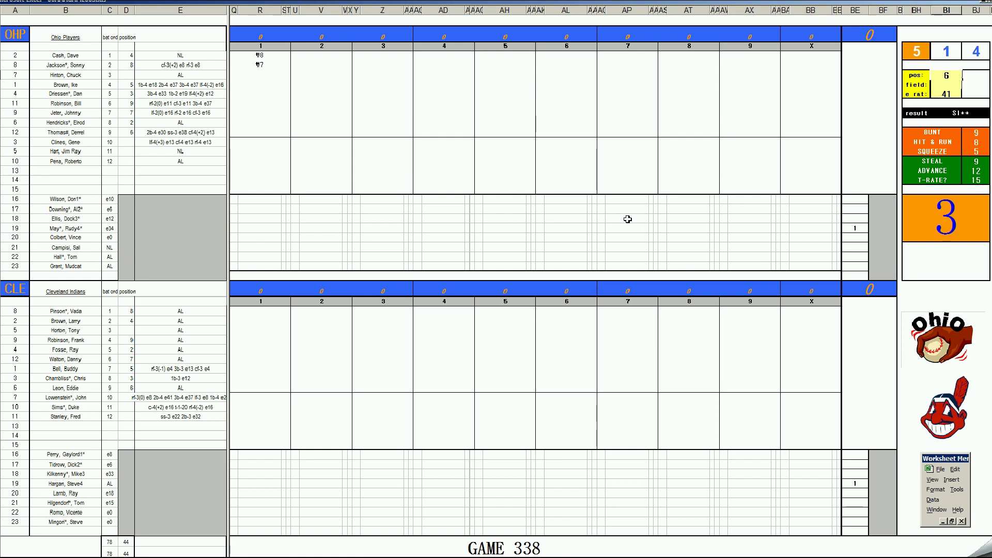
pyautogui.press('F9')
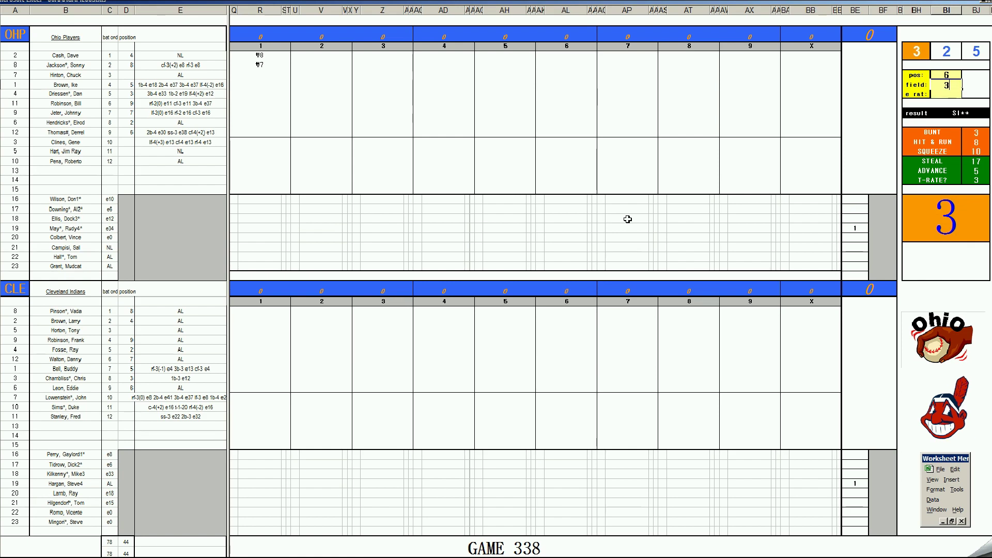
pyautogui.press('F9')
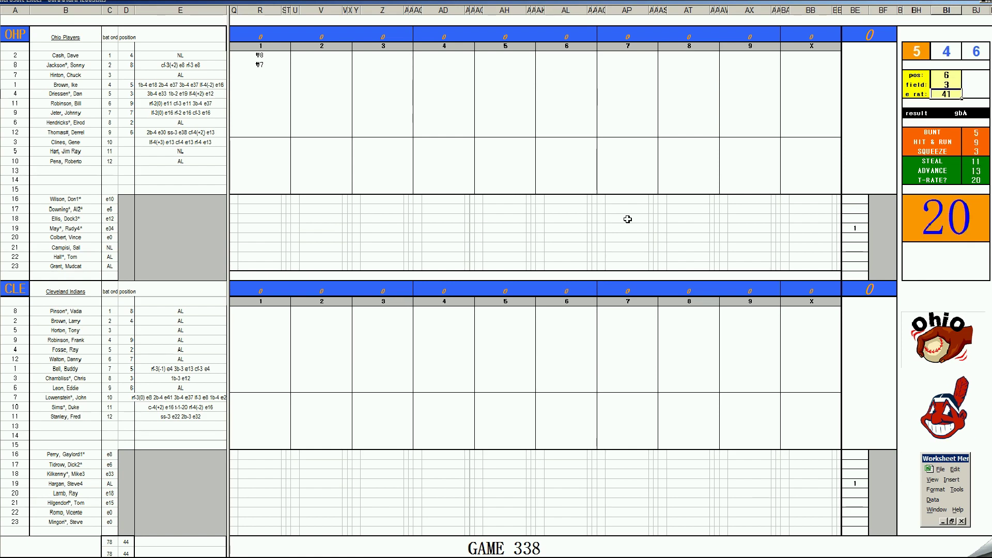
pyautogui.click(268, 75)
pyautogui.write('#63')
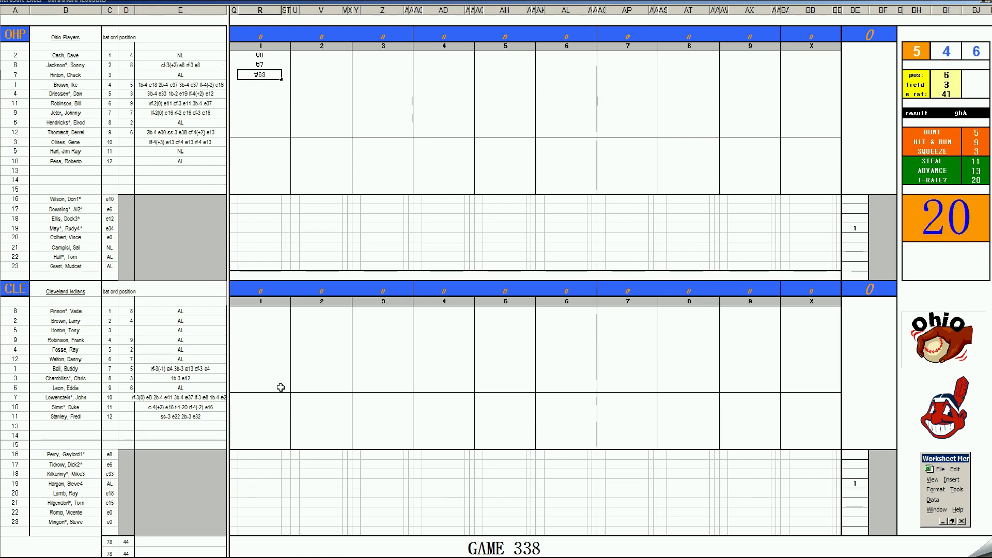
# Score Cleveland's first inning with outs #13, #63 and #7
pyautogui.click(264, 312)
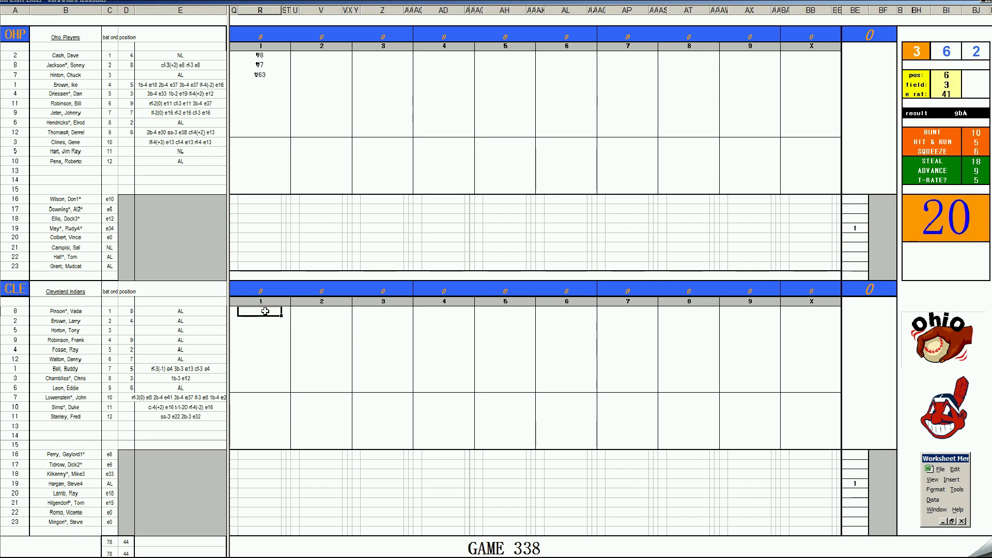
pyautogui.write('#13')
pyautogui.press('Return')
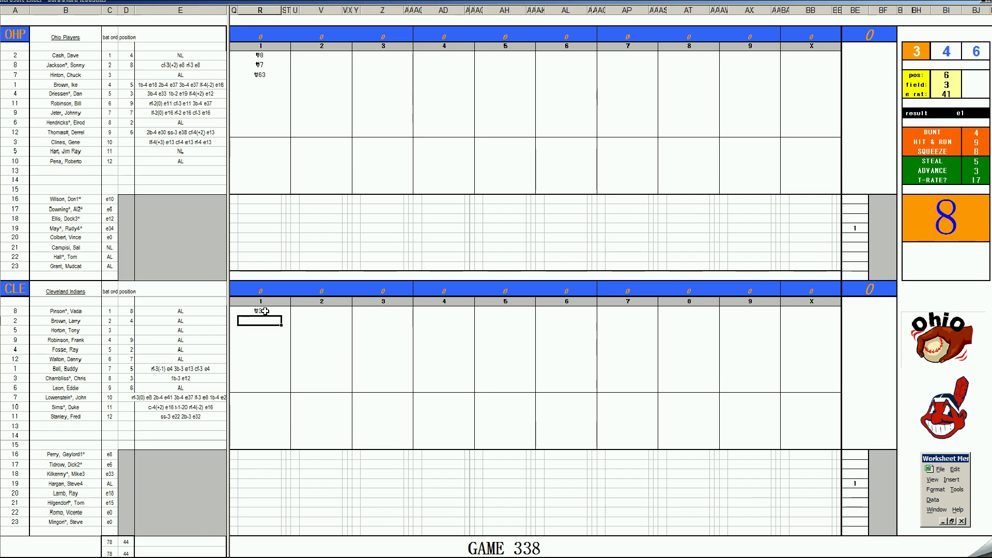
pyautogui.write('#63')
pyautogui.press('Return')
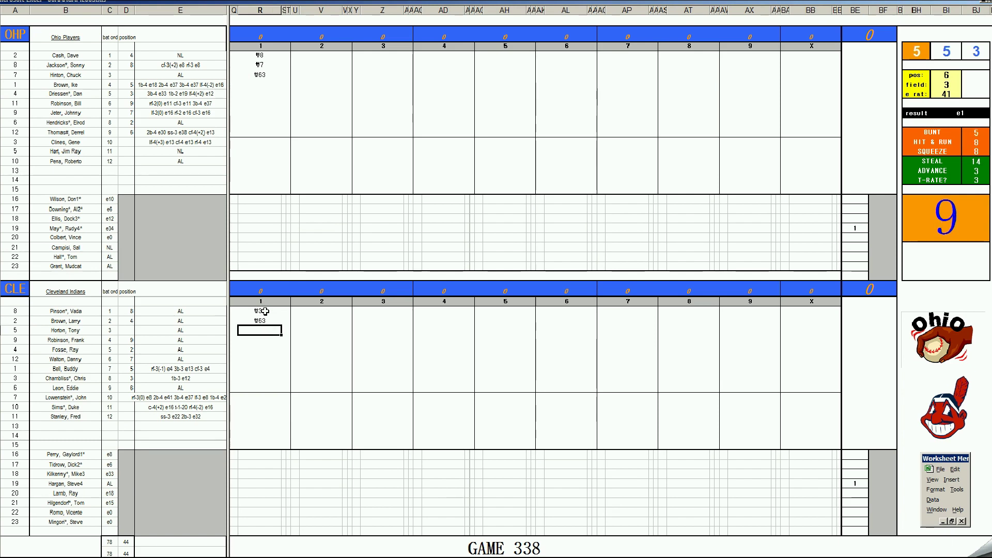
pyautogui.write('#7')
# Record a strikeout 'k' and a #3 out in Ohio's second inning
pyautogui.click(300, 85)
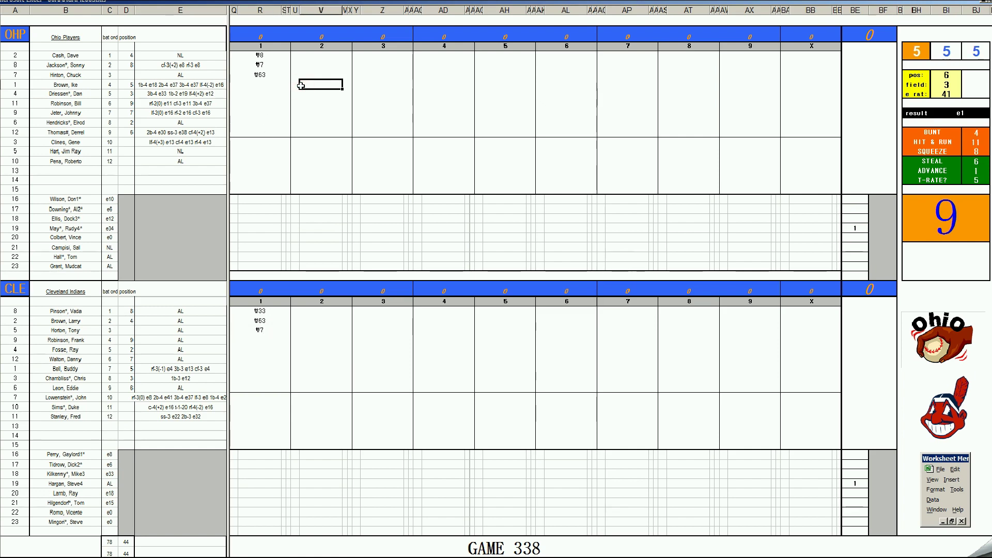
pyautogui.write('k')
pyautogui.press('Return')
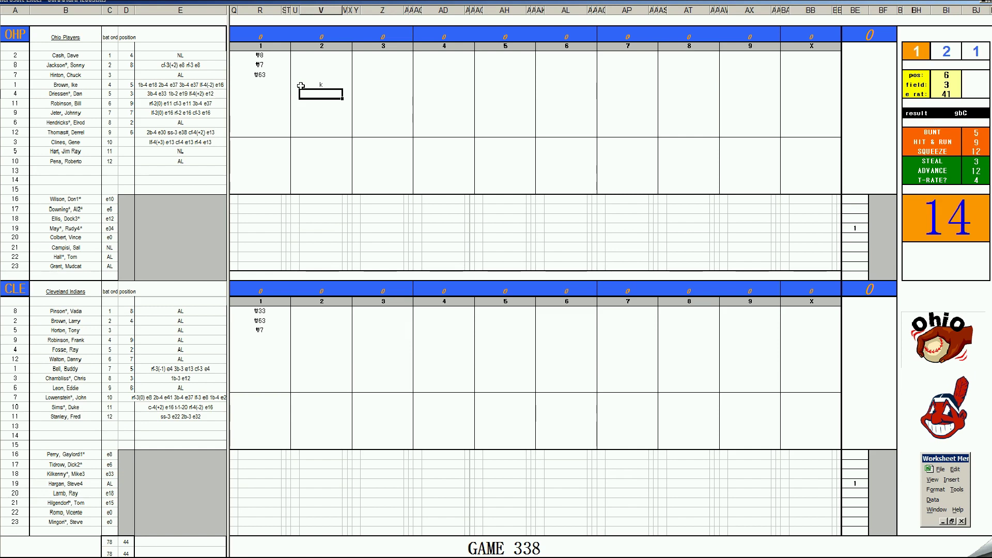
pyautogui.write('#3')
pyautogui.press('Return')
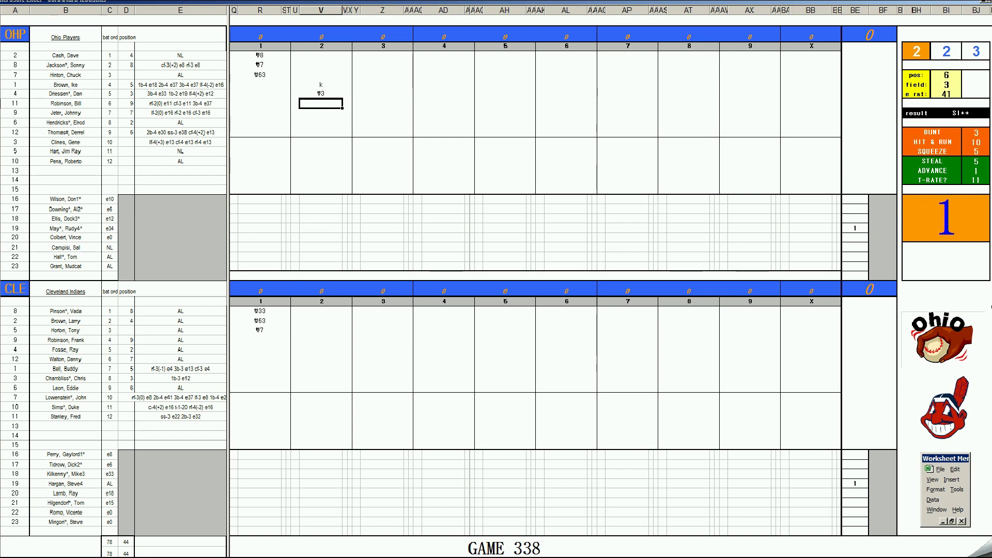
# Enter a 4 with a run marker and the closing #43 out in Ohio's second inning
pyautogui.write('4')
pyautogui.press('Tab')
pyautogui.press('Left')
pyautogui.press('Left')
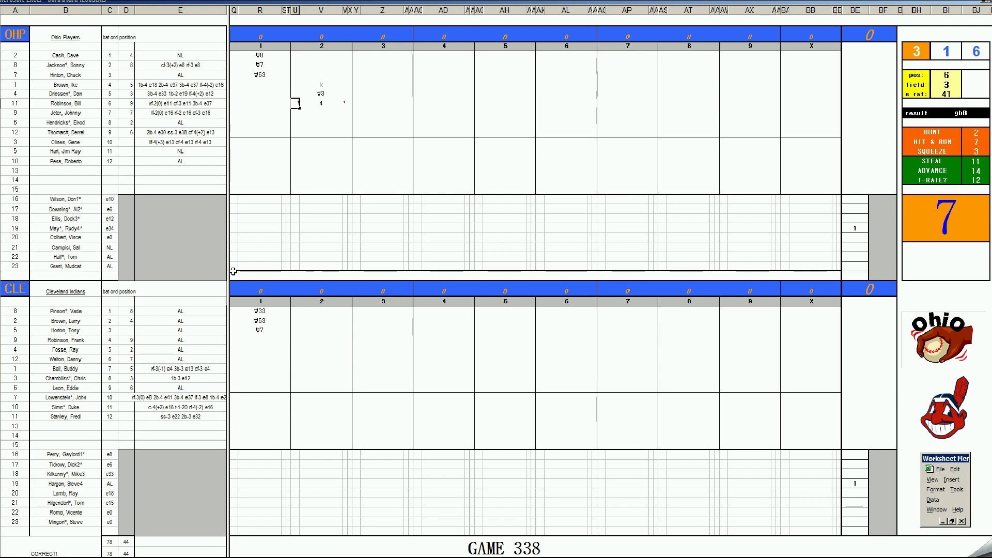
pyautogui.press('Return')
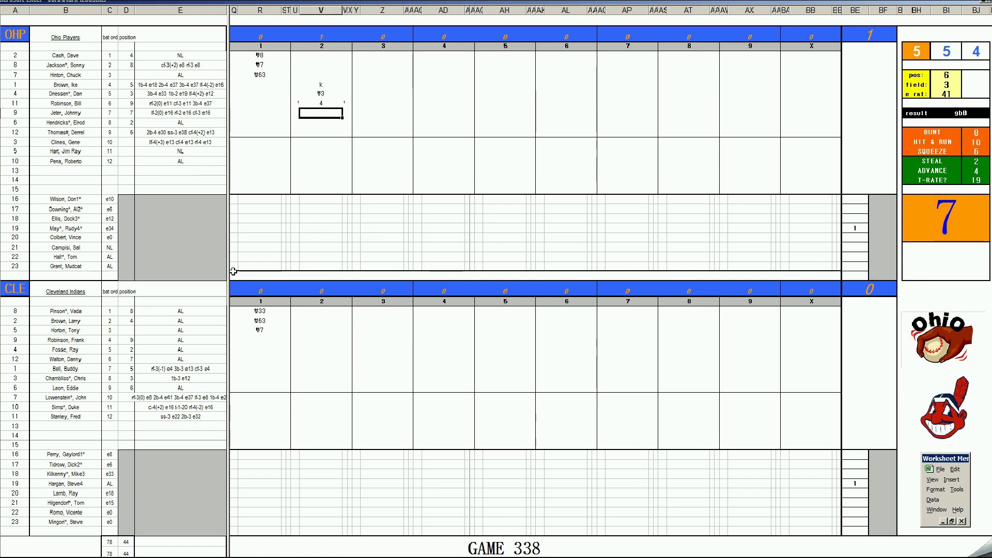
pyautogui.write('#43')
pyautogui.click(314, 340)
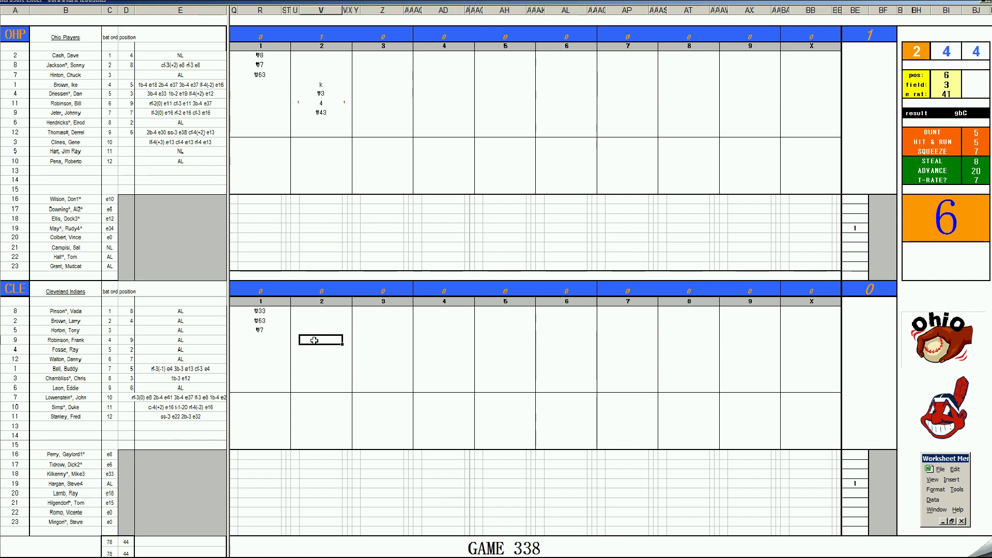
# Enter Cleveland's second-inning 1 and #643 out, marking their first run
pyautogui.write('1')
pyautogui.press('Return')
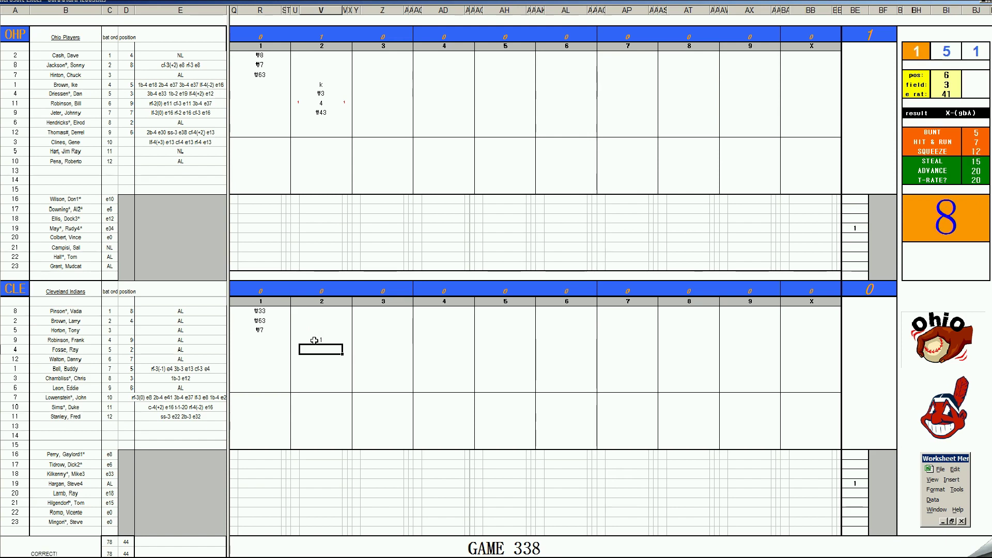
pyautogui.write('#643')
pyautogui.press('Return')
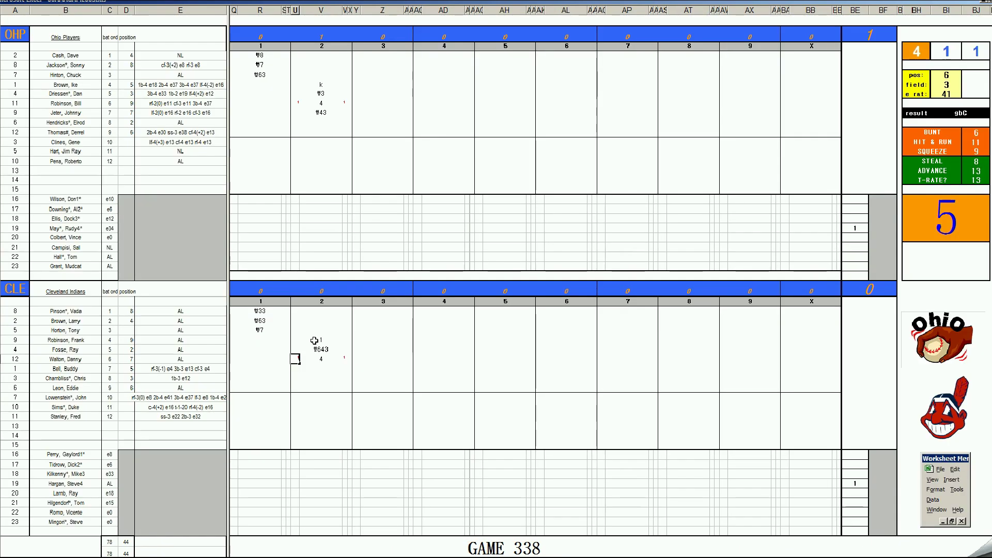
pyautogui.press('Return')
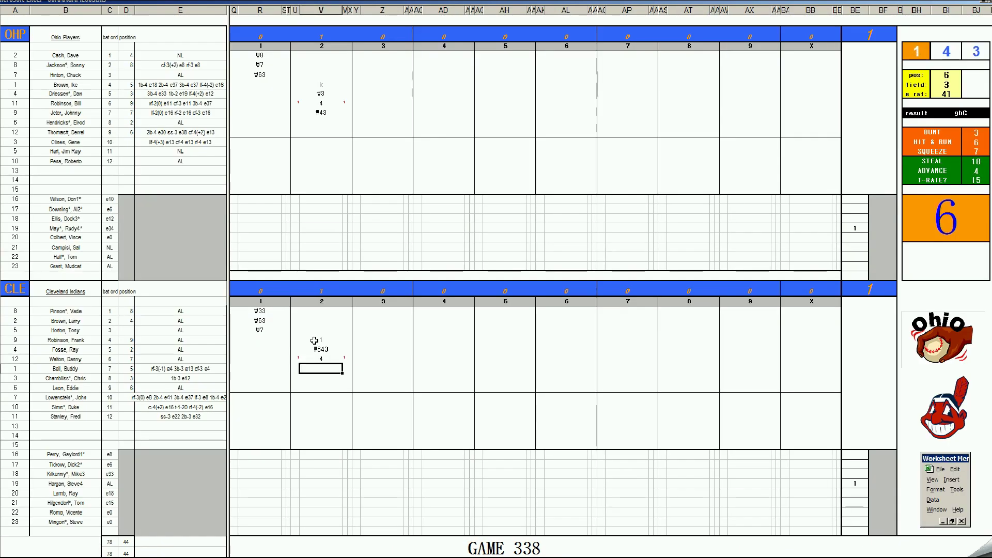
# Add 2, 2 with a second run marker of 1, then the closing \8 out
pyautogui.write('2')
pyautogui.press('Return')
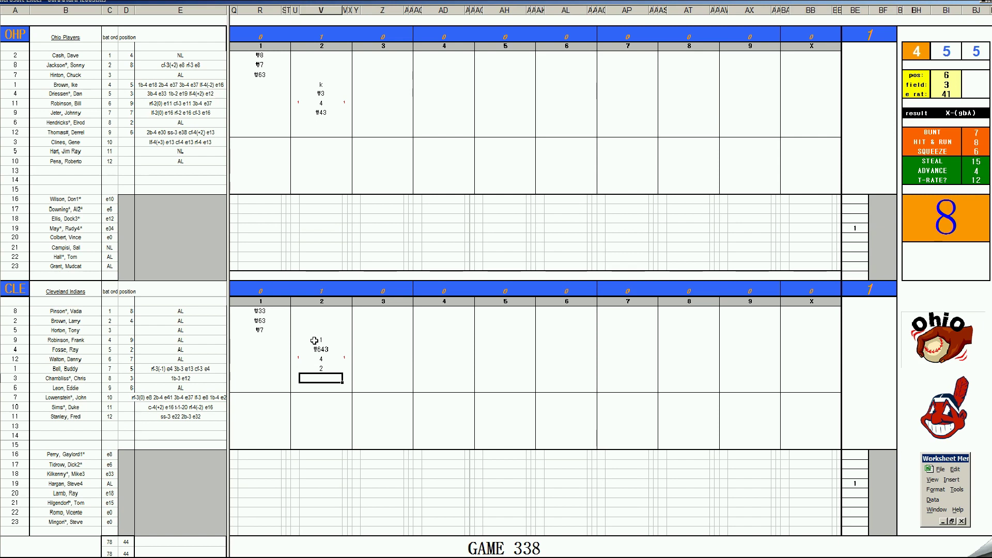
pyautogui.write('2')
pyautogui.press('Return')
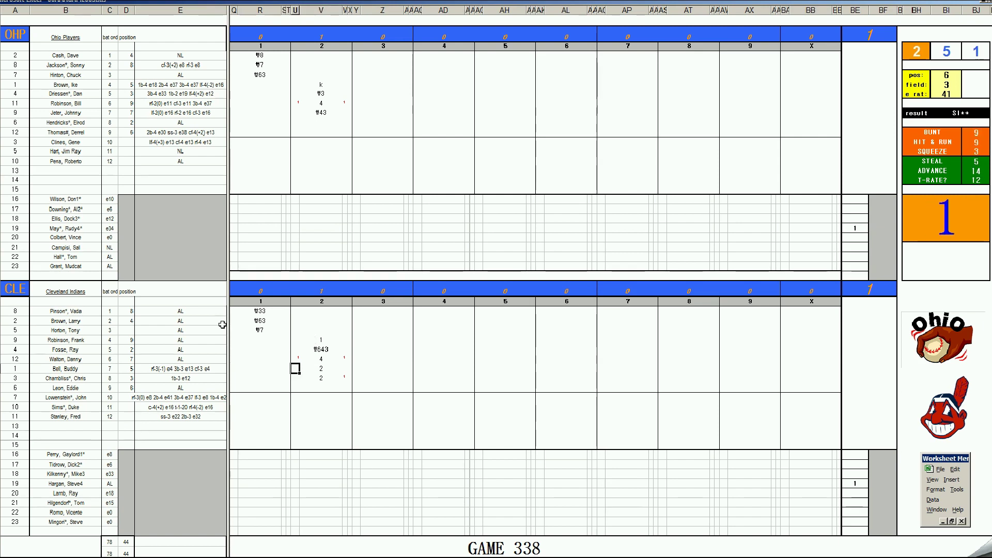
pyautogui.write('1')
pyautogui.press('Return')
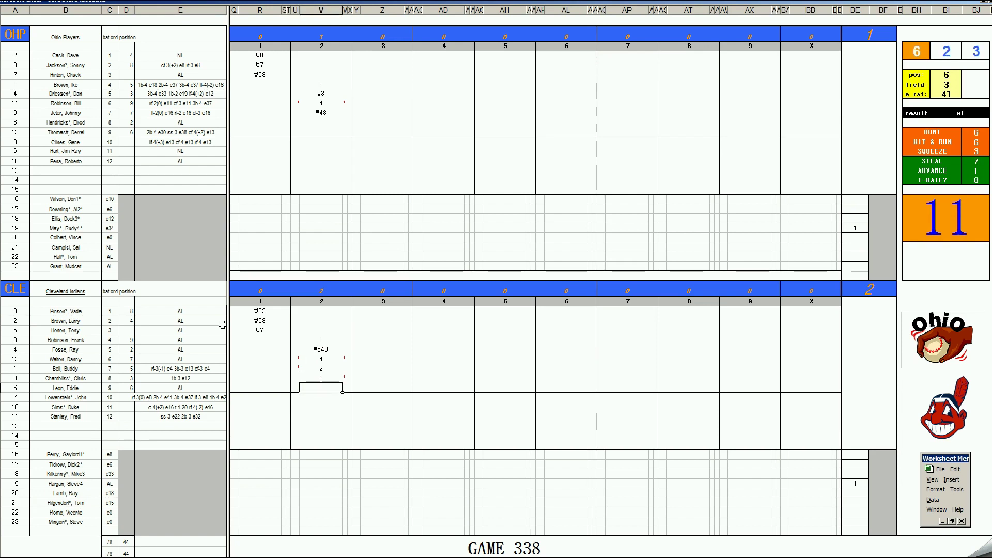
pyautogui.write('\\8')
pyautogui.click(385, 120)
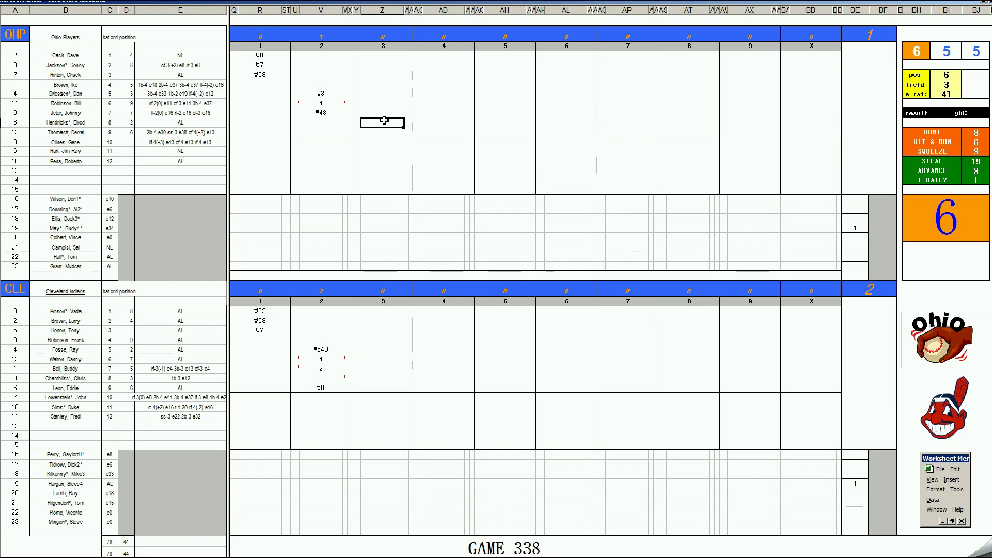
# Set the fielder position value to 8
pyautogui.press('Tab')
pyautogui.write('8')
pyautogui.press('Return')
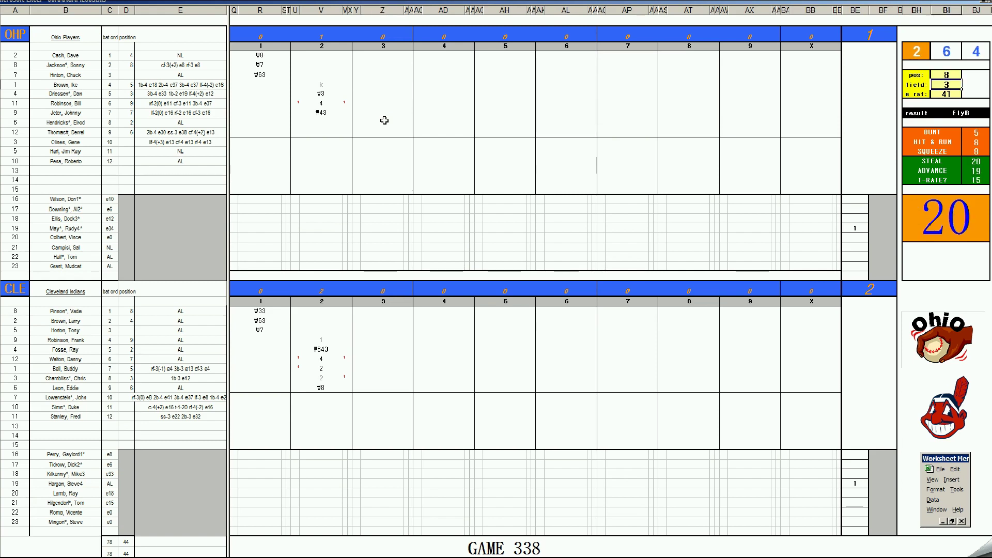
# Score Ohio's third inning with two #8 outs and a 4 that scores a run
pyautogui.click(372, 123)
pyautogui.write('#8')
pyautogui.press('Return')
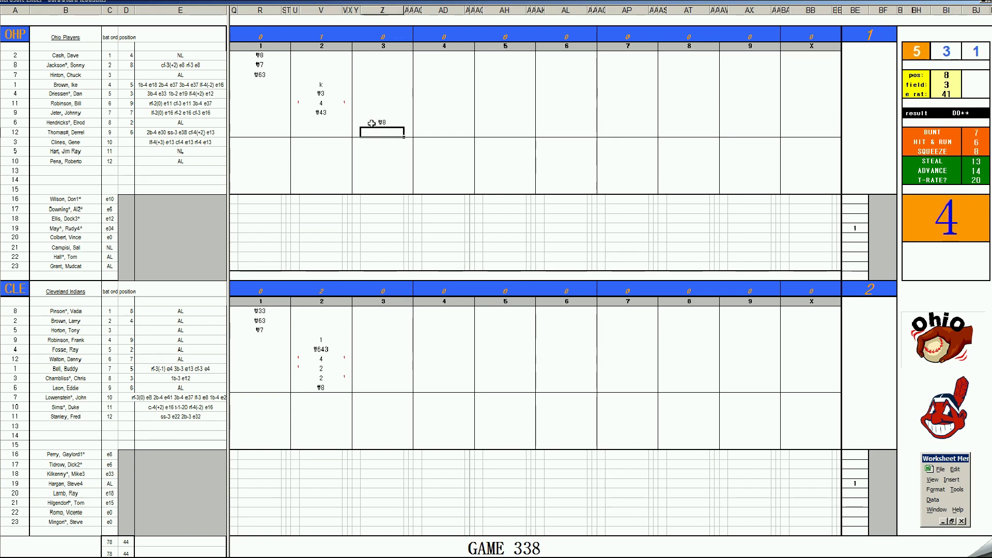
pyautogui.write('#8')
pyautogui.press('Return')
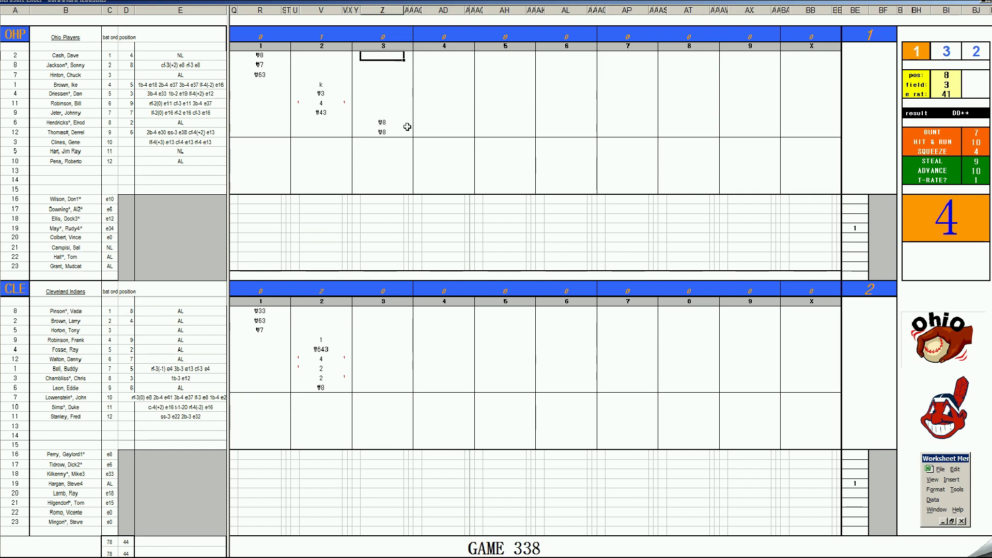
pyautogui.write('4')
pyautogui.press('Return')
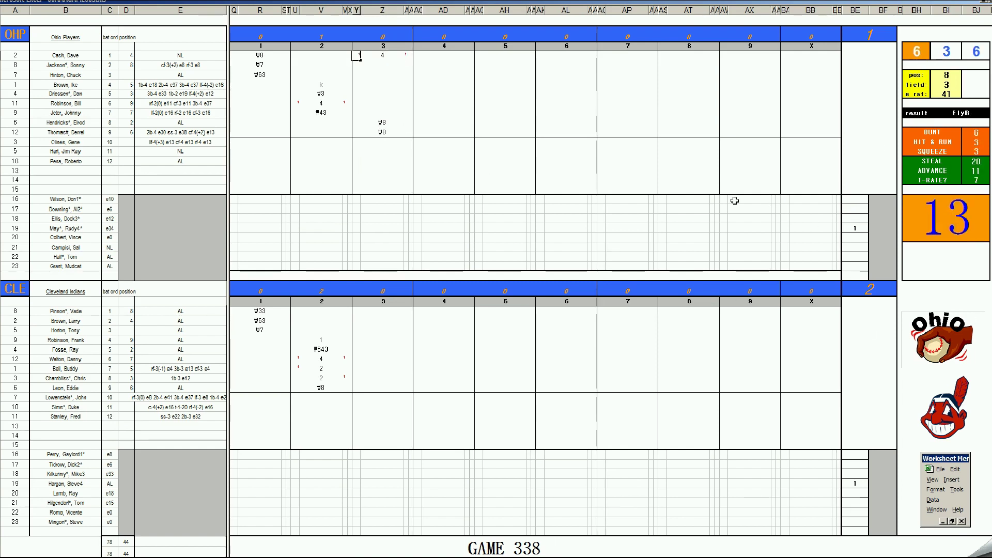
pyautogui.press('Return')
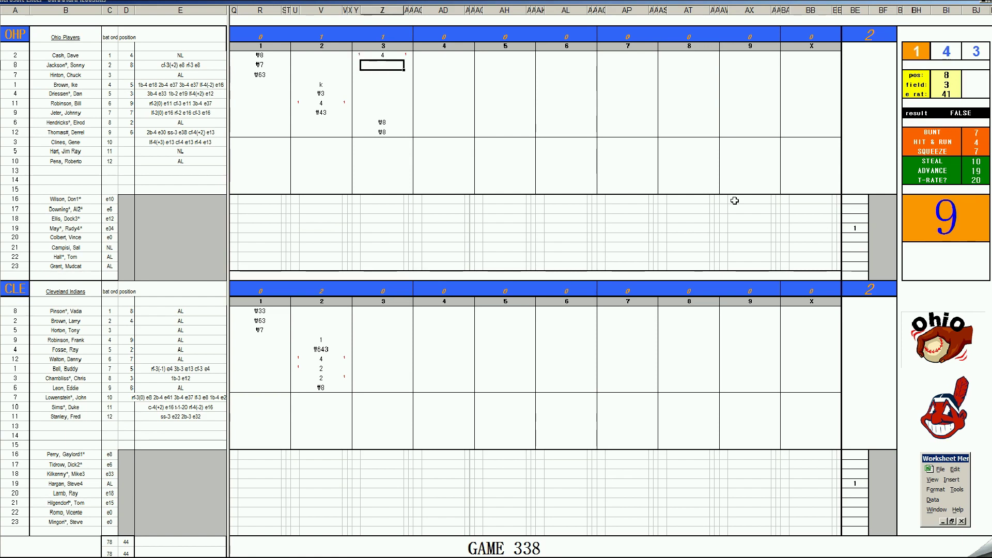
# End Ohio's third with a #3 out, then enter Cleveland's 1, #63 and #88
pyautogui.write('#3')
pyautogui.click(395, 313)
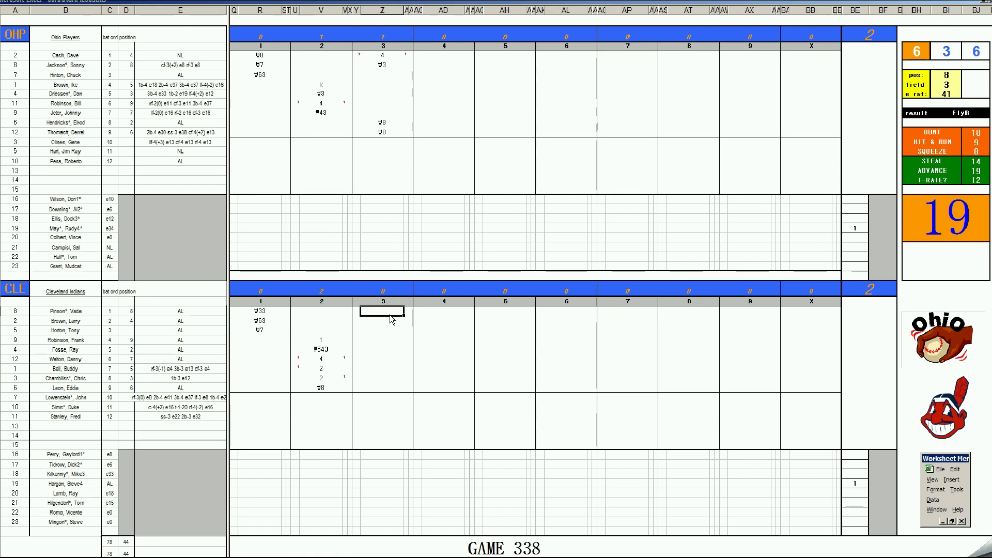
pyautogui.write('1')
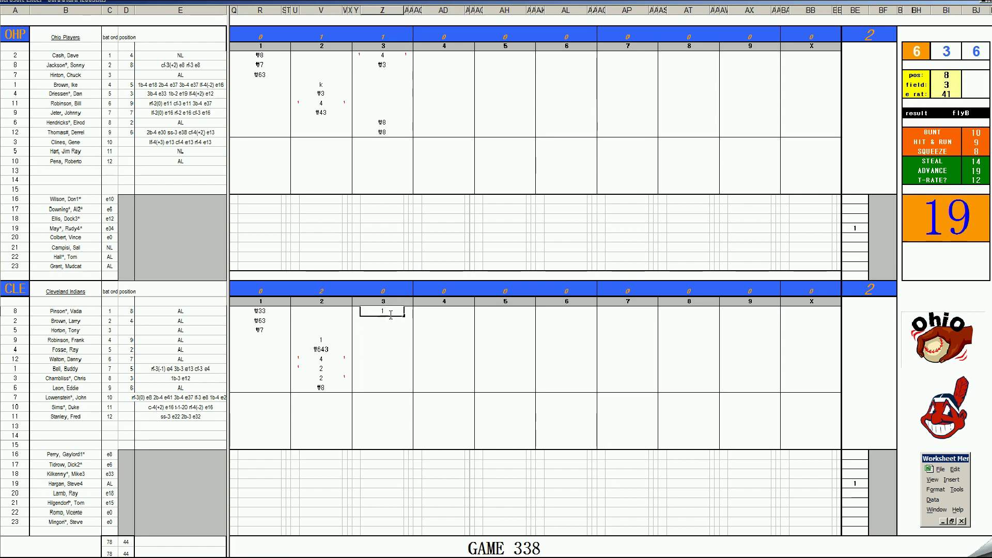
pyautogui.press('Return')
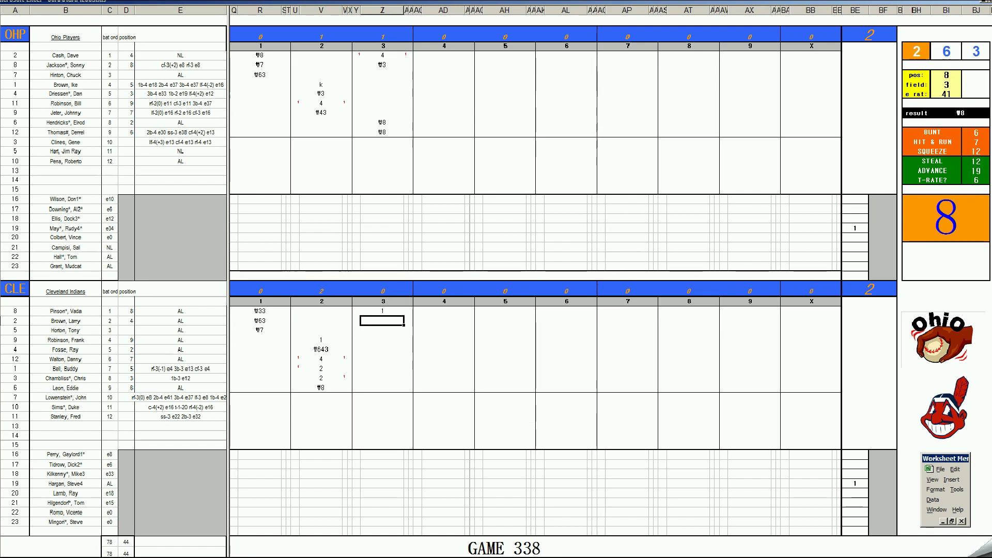
pyautogui.press('Down')
pyautogui.press('Down')
pyautogui.press('Down')
pyautogui.press('Down')
pyautogui.press('Down')
pyautogui.press('Down')
pyautogui.press('Down')
pyautogui.press('Down')
pyautogui.press('Down')
pyautogui.press('Down')
pyautogui.press('Down')
pyautogui.press('Down')
pyautogui.press('Down')
pyautogui.press('Down')
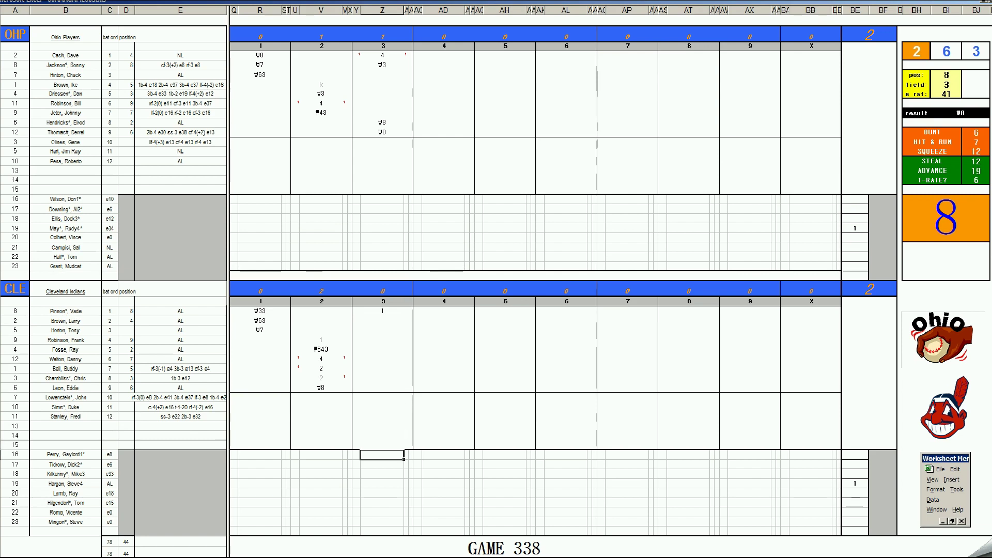
pyautogui.write('s')
pyautogui.click(386, 321)
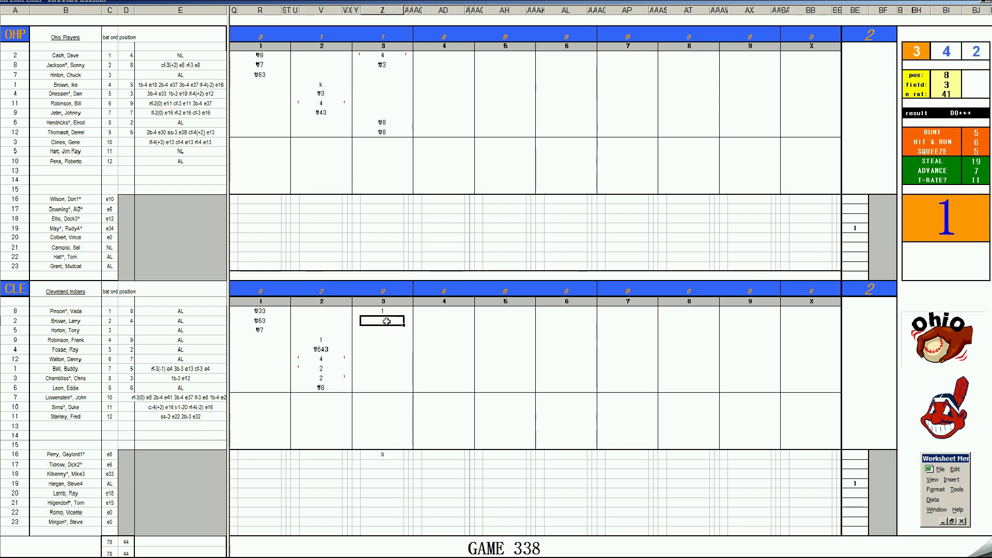
pyautogui.write('#63')
pyautogui.press('Return')
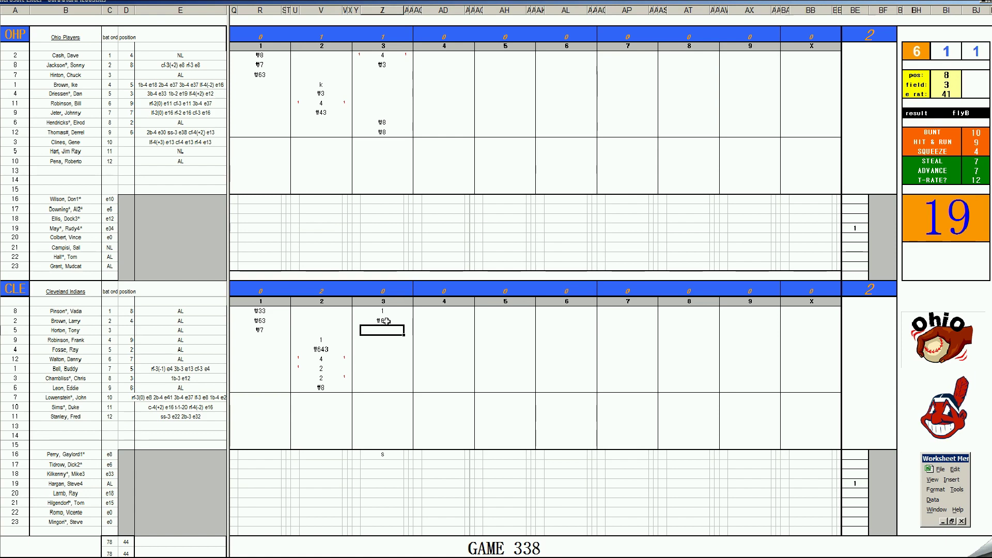
pyautogui.write('#88')
# Score Ohio's fourth inning as #9, #63 and #53
pyautogui.click(432, 74)
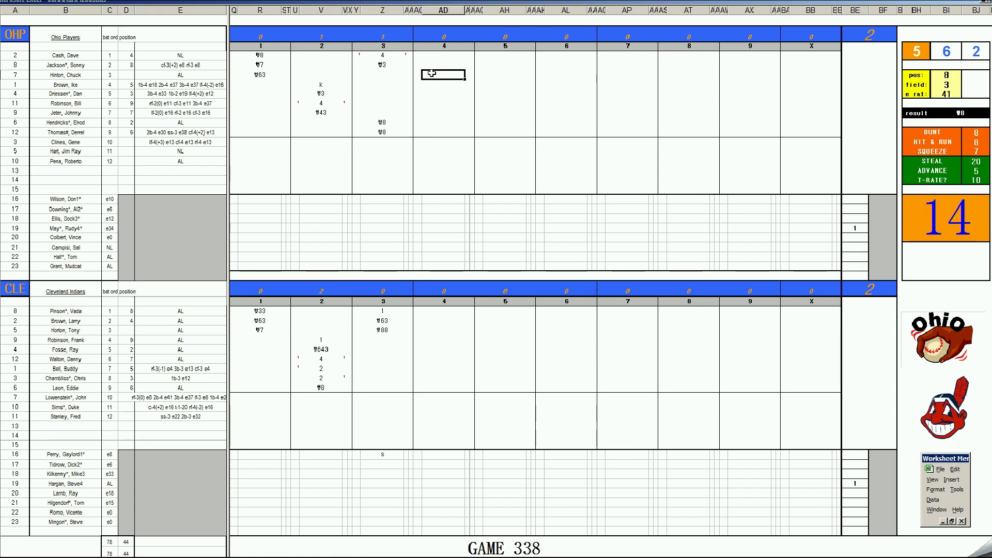
pyautogui.write('#9')
pyautogui.press('Return')
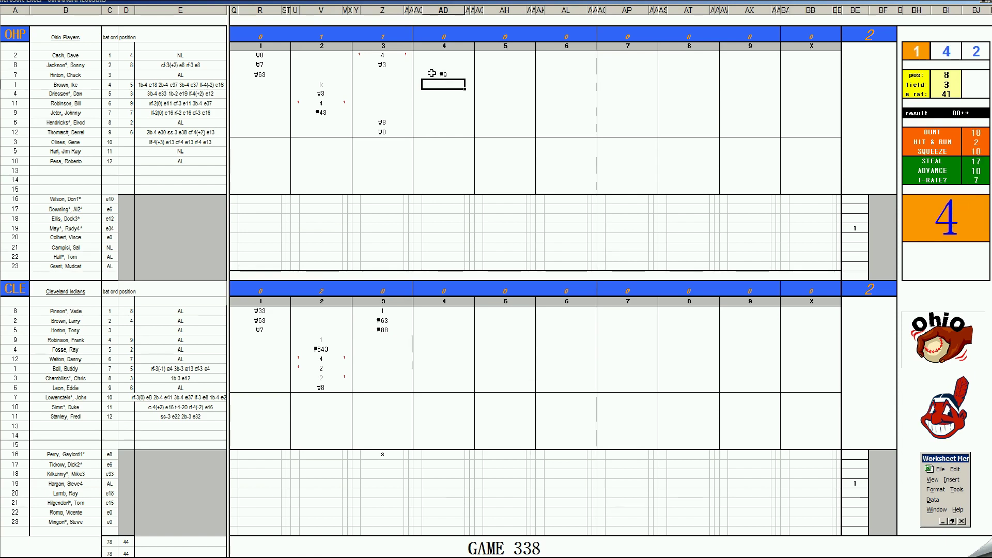
pyautogui.write('#63')
pyautogui.press('Return')
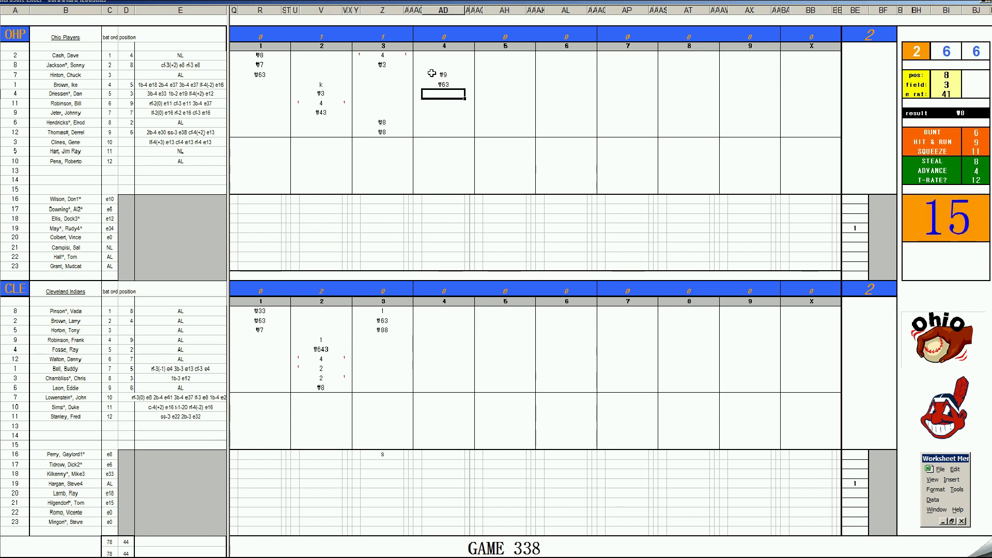
pyautogui.write('#53')
# Enter 8 for Cleveland's leadoff batter and set the dice panel to position 2, field 4, e rat 2
pyautogui.click(440, 339)
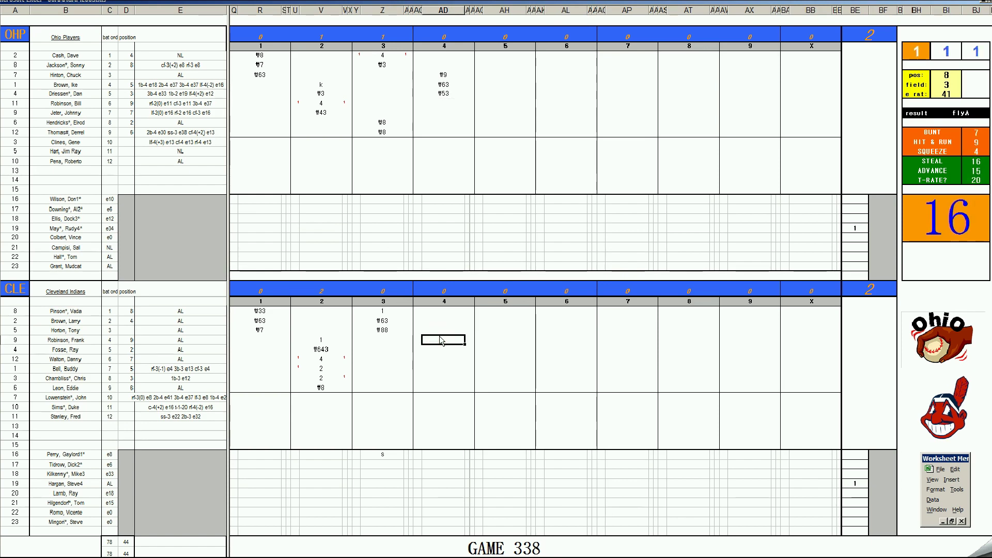
pyautogui.write('#8')
pyautogui.press('F2')
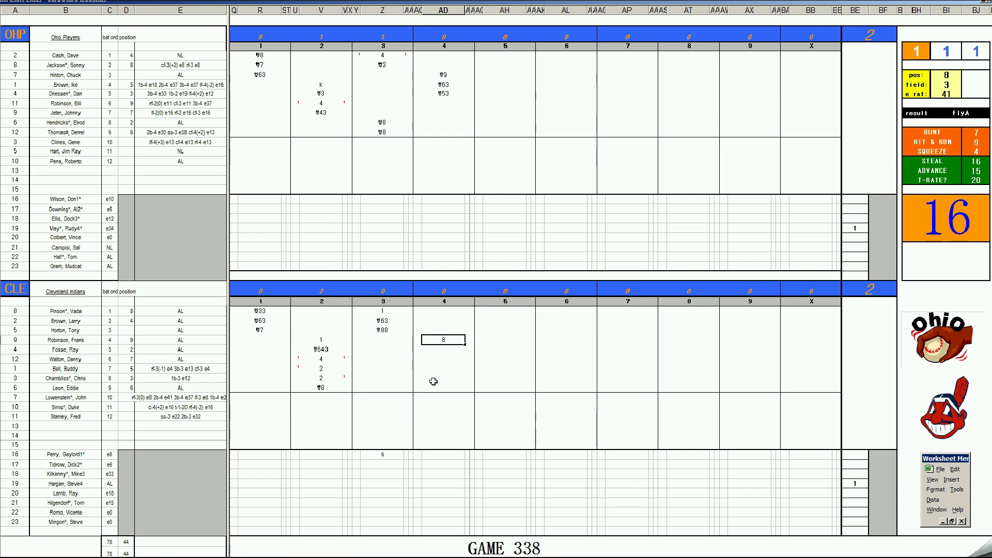
pyautogui.press('Return')
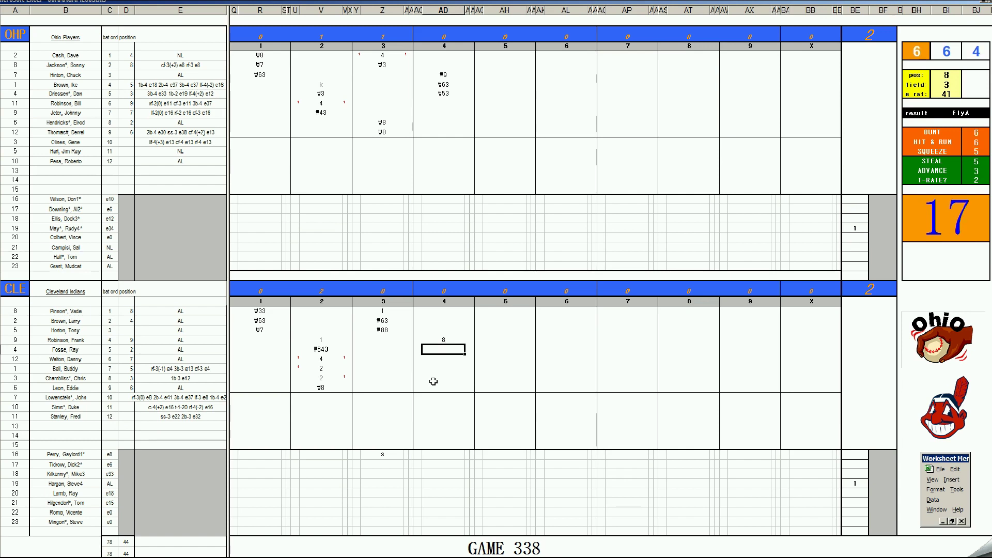
pyautogui.hotkey('ctrl', 'e')
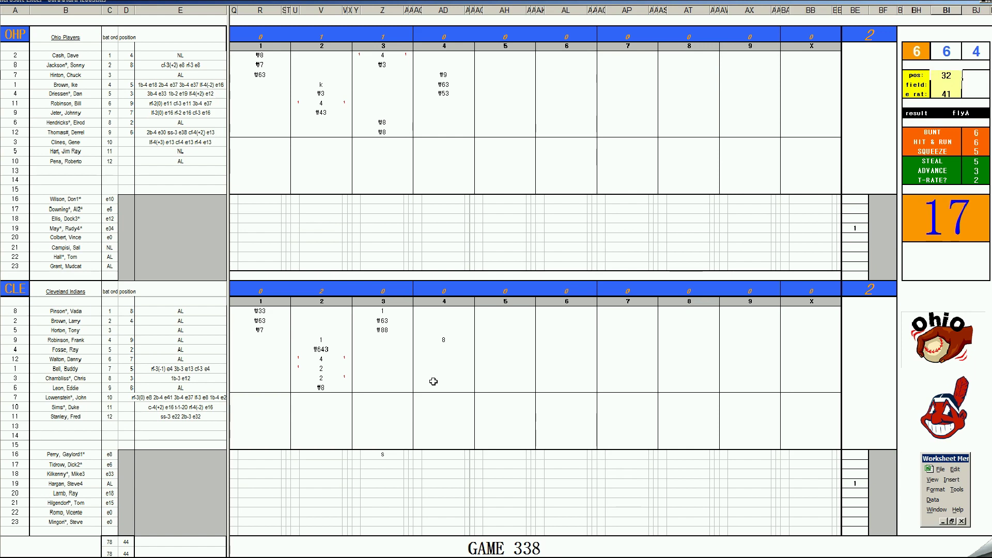
pyautogui.write('2')
pyautogui.press('Return')
pyautogui.write('4')
pyautogui.press('Return')
pyautogui.write('2')
pyautogui.press('Return')
# Log #2 and 1 for Cleveland and mark runs beside the 1 and the 8, raising Cleveland to 3
pyautogui.click(444, 349)
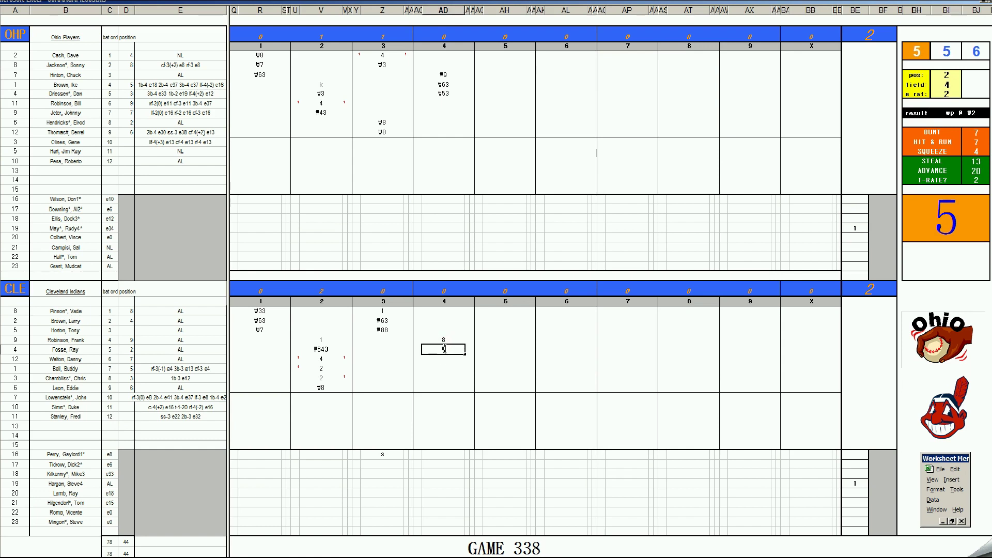
pyautogui.write('#2')
pyautogui.press('Return')
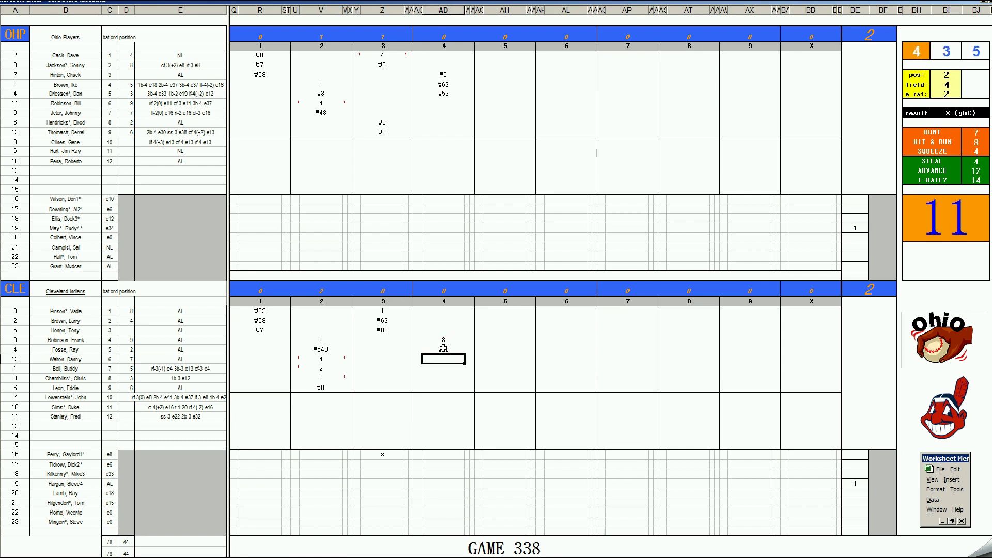
pyautogui.write('1')
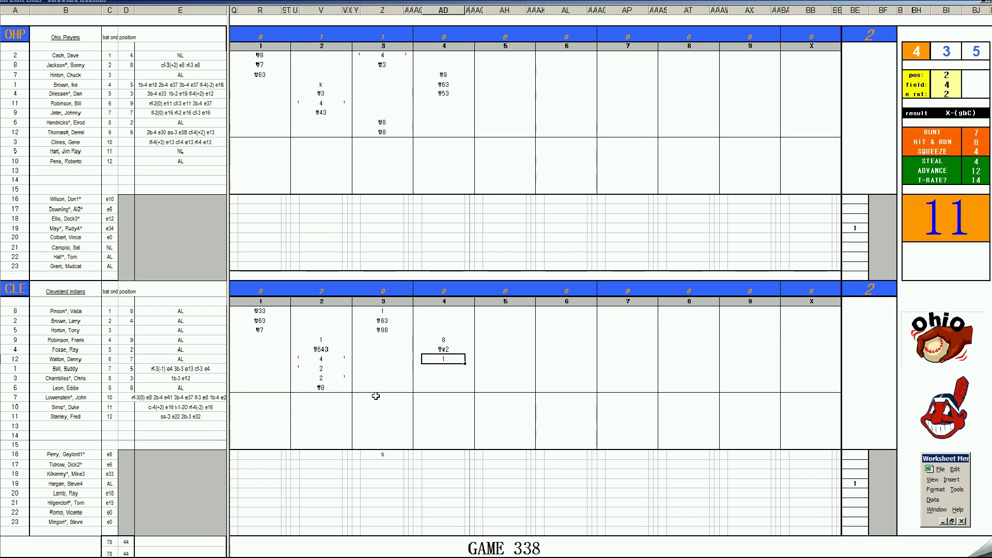
pyautogui.press('Return')
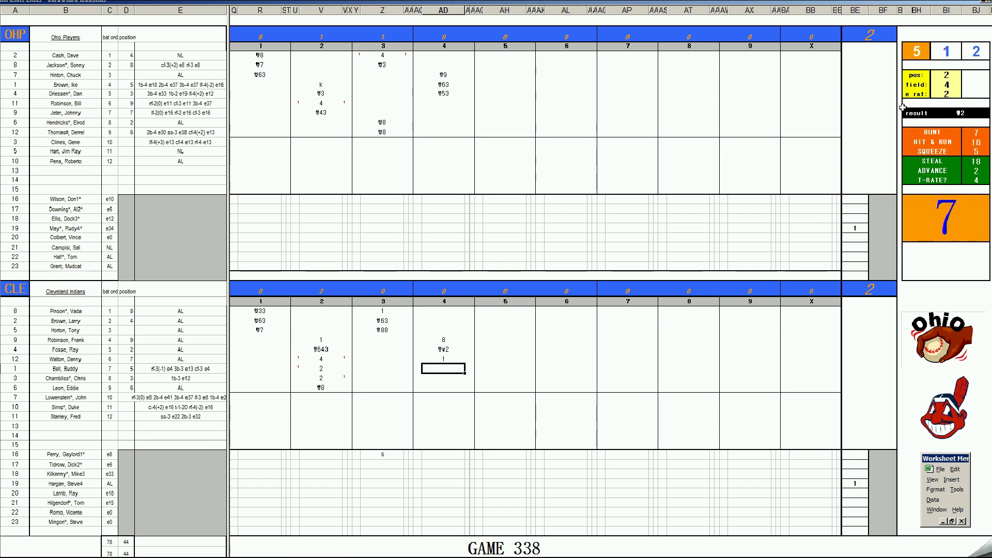
pyautogui.press('Up')
pyautogui.press('Right')
pyautogui.write('1')
pyautogui.press('Return')
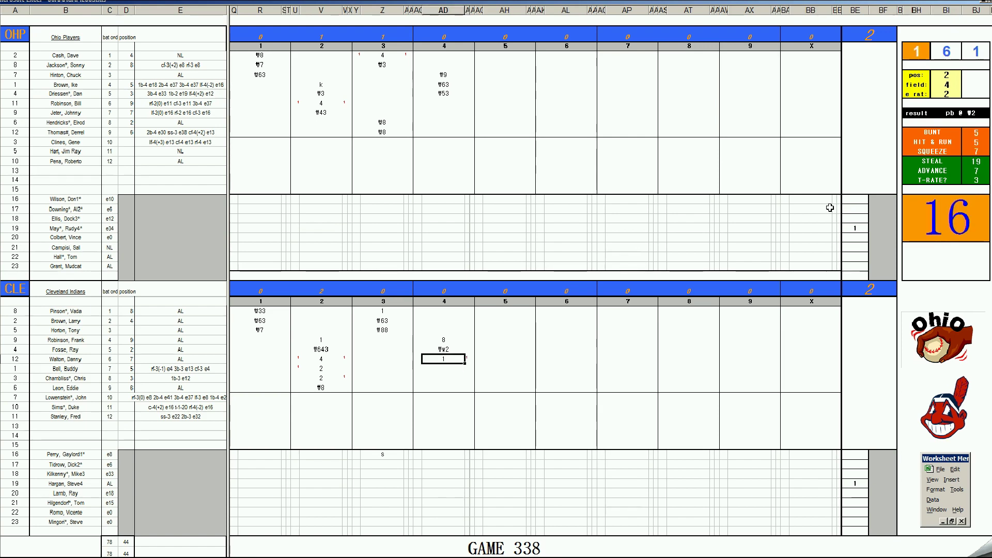
pyautogui.press('Up')
pyautogui.press('Up')
pyautogui.press('Up')
pyautogui.press('Left')
pyautogui.press('Left')
pyautogui.write('1')
pyautogui.press('Return')
# Close Cleveland's fourth inning with #64 and a k out
pyautogui.press('Down')
pyautogui.press('Right')
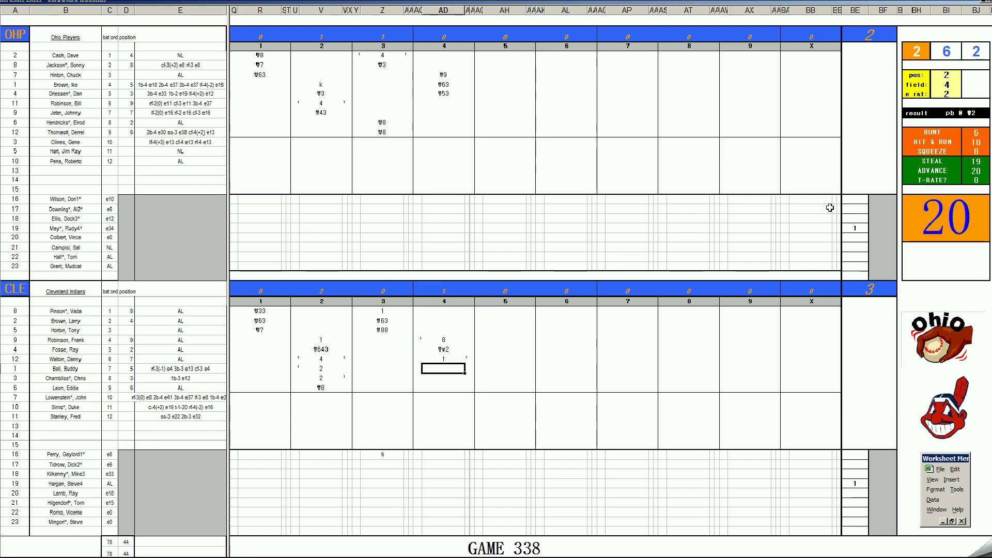
pyautogui.write('\\64')
pyautogui.press('Return')
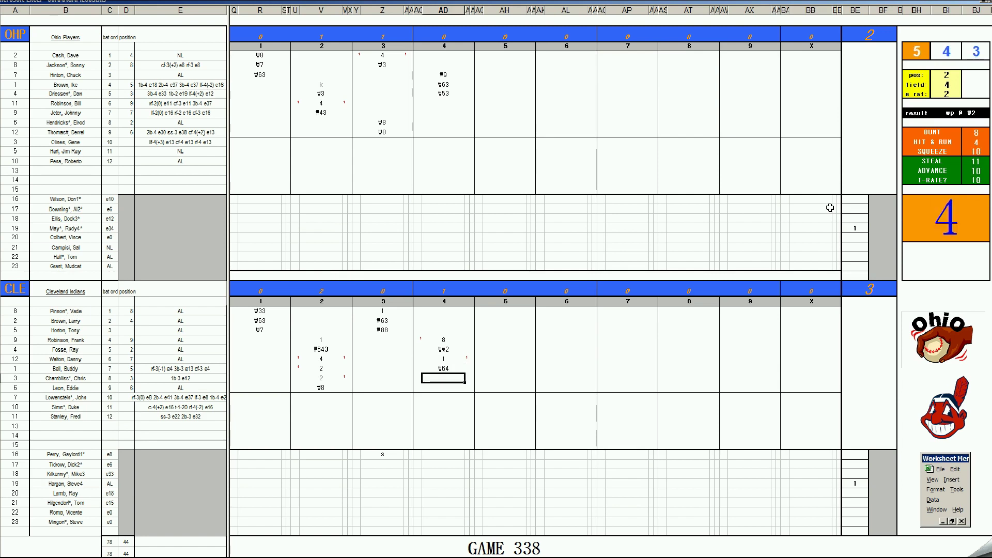
pyautogui.write('k')
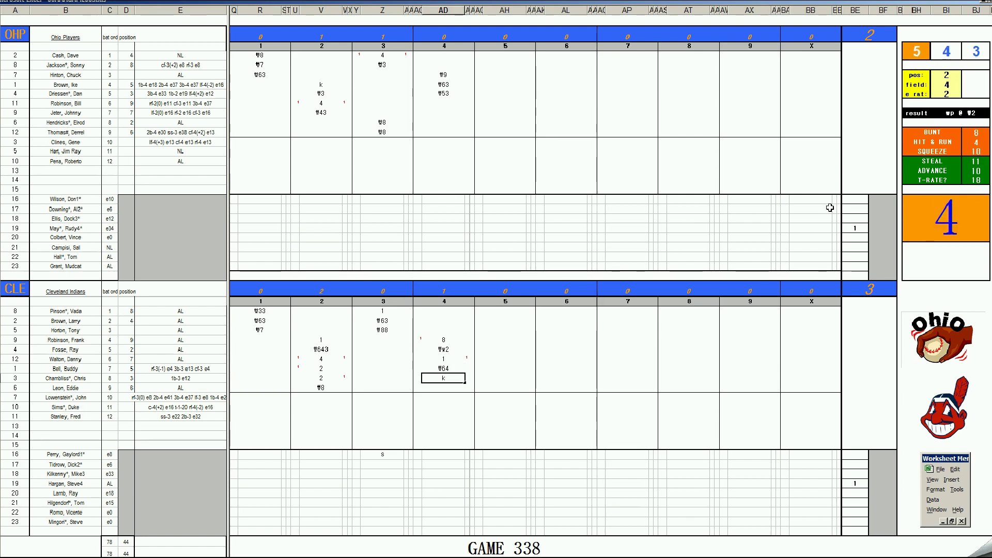
# Re-roll the dice and enter #4, #8 and 8 in Ohio's fifth inning
pyautogui.click(491, 101)
pyautogui.press('F9')
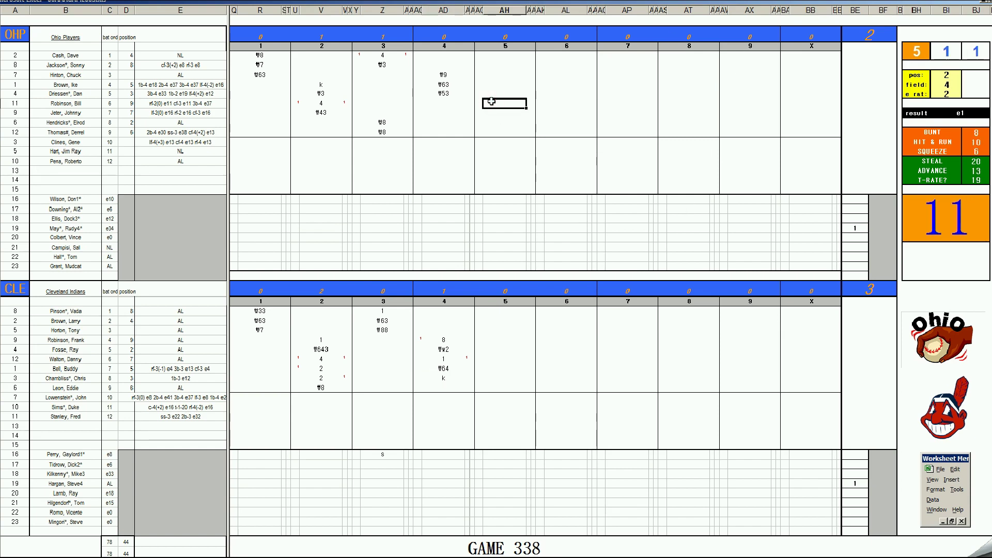
pyautogui.write('₩4')
pyautogui.press('Return')
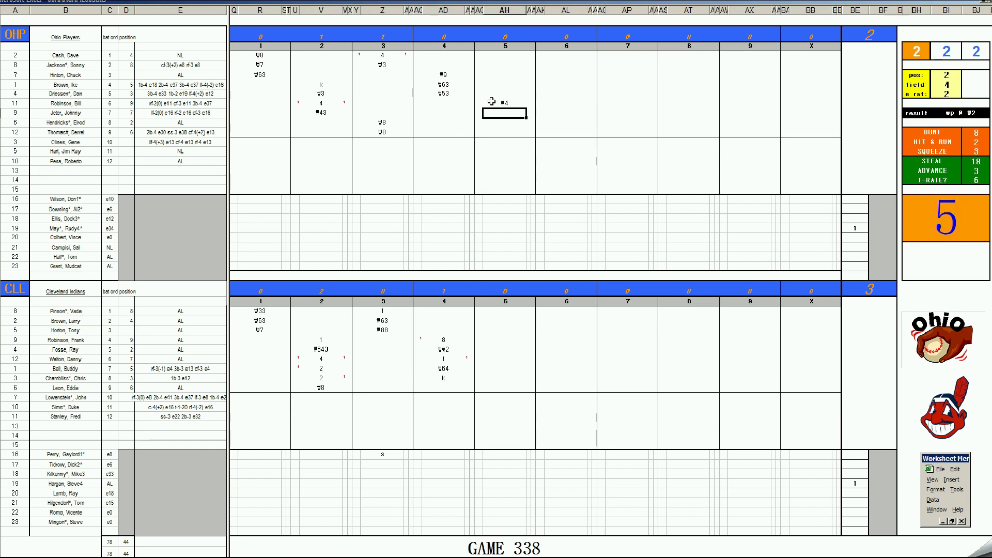
pyautogui.write('₩8')
pyautogui.press('Return')
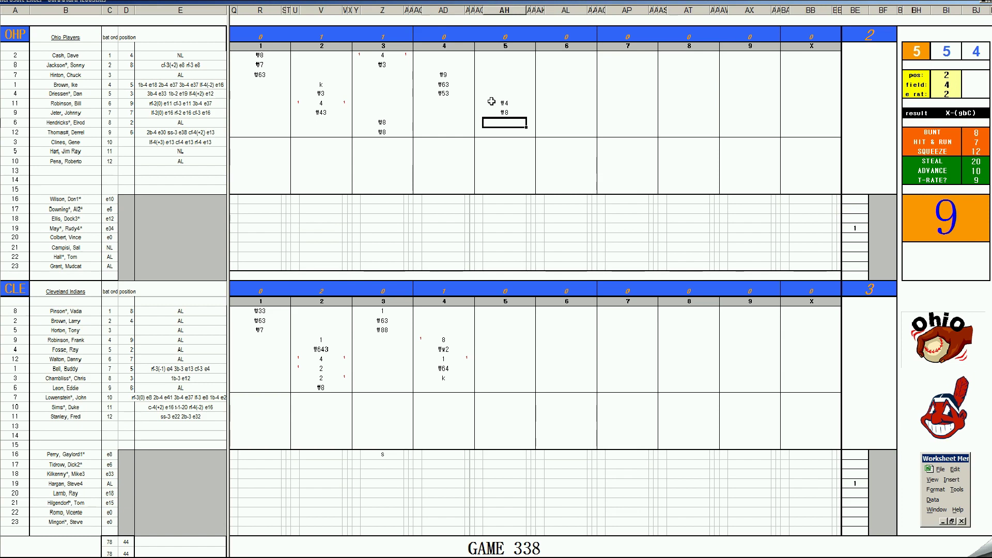
pyautogui.write('8')
pyautogui.press('Return')
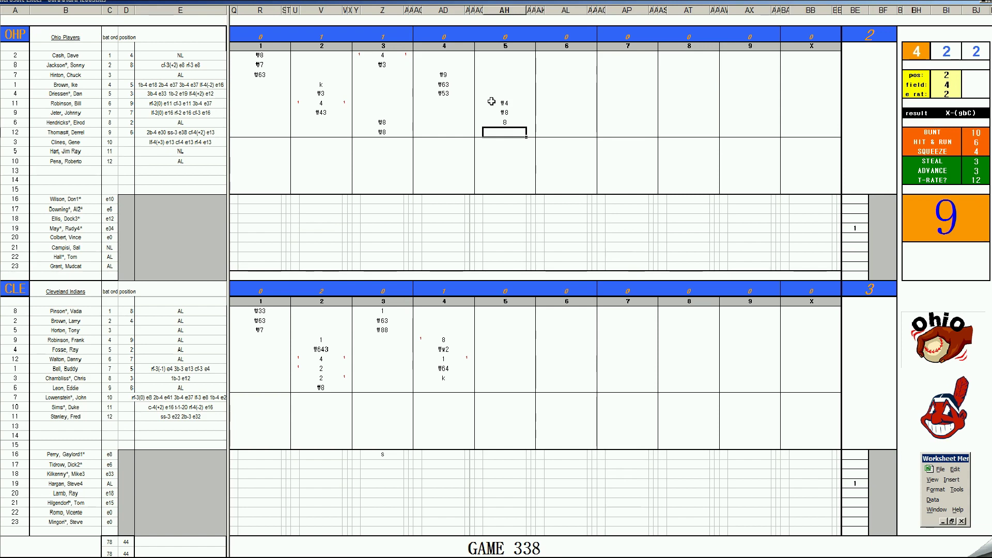
# Mark two Ohio runs with 1s in the run-marker cells, bringing Ohio to 4
pyautogui.click(506, 134)
pyautogui.click(508, 135)
pyautogui.write('1')
pyautogui.press('Return')
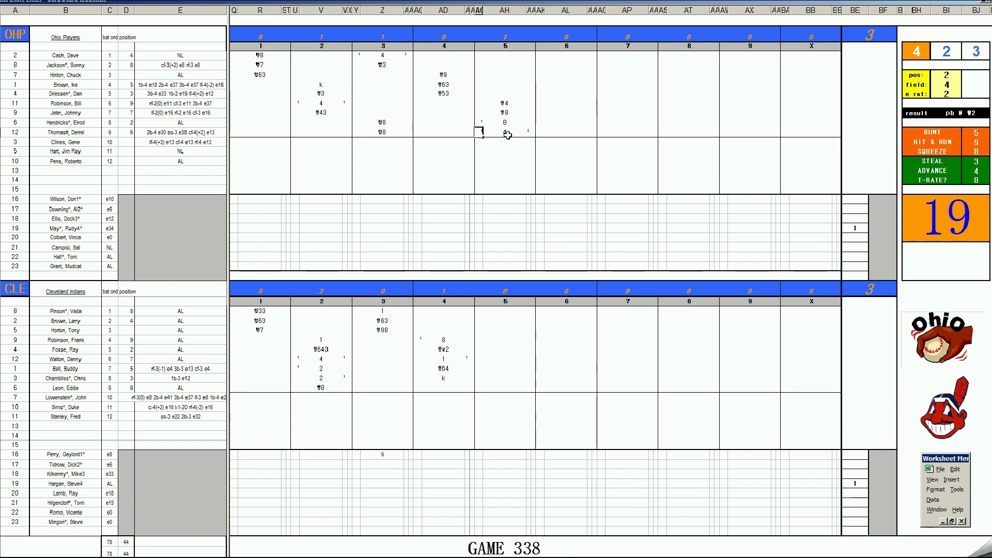
pyautogui.write('1')
pyautogui.press('Return')
pyautogui.press('Up')
pyautogui.press('Up')
pyautogui.press('Up')
pyautogui.press('Up')
pyautogui.press('Up')
pyautogui.press('Up')
pyautogui.press('Up')
pyautogui.press('Up')
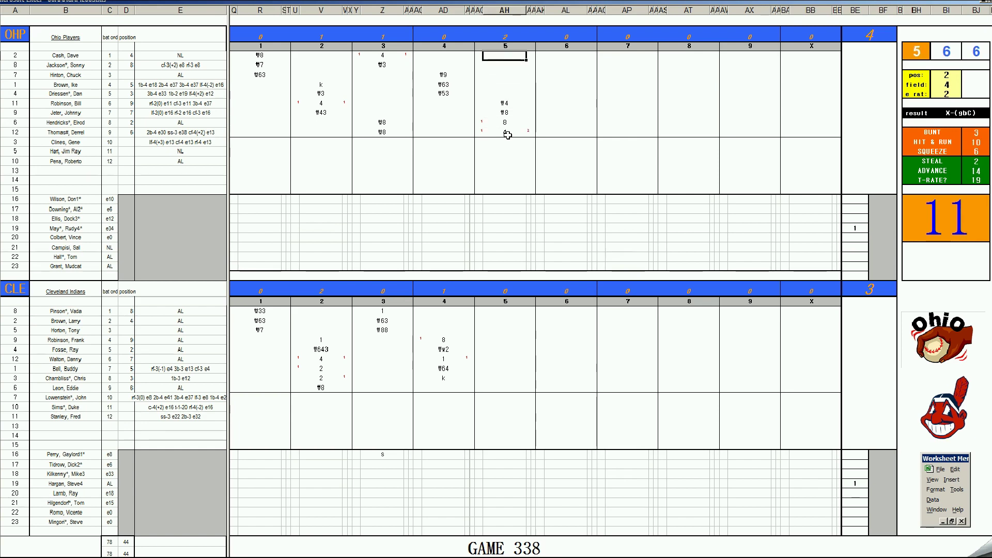
# Set the dice panel to position 4, field 3, e rat 17, then enter #43 for the next Ohio batter
pyautogui.press('Tab')
pyautogui.write('4')
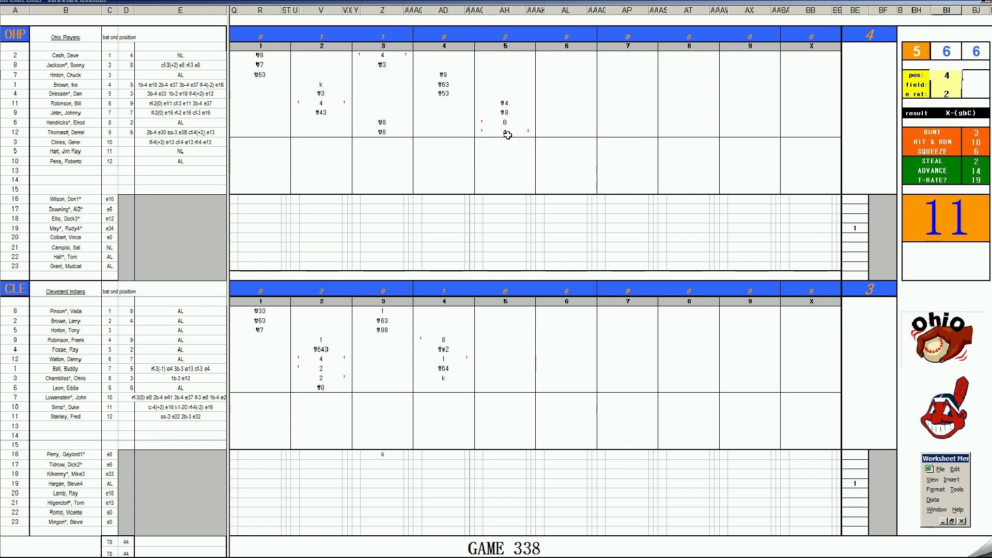
pyautogui.press('Return')
pyautogui.write('3')
pyautogui.press('Return')
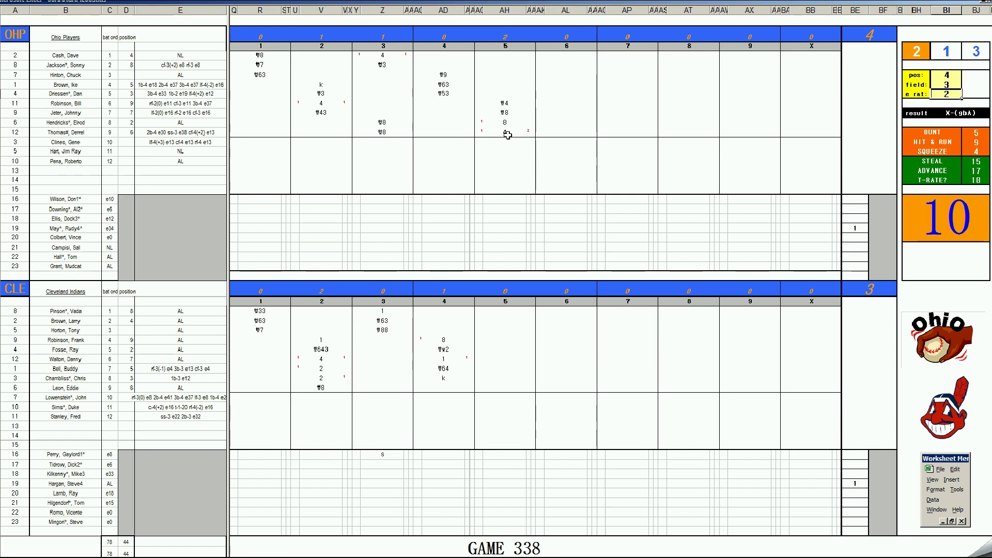
pyautogui.write('17')
pyautogui.press('Return')
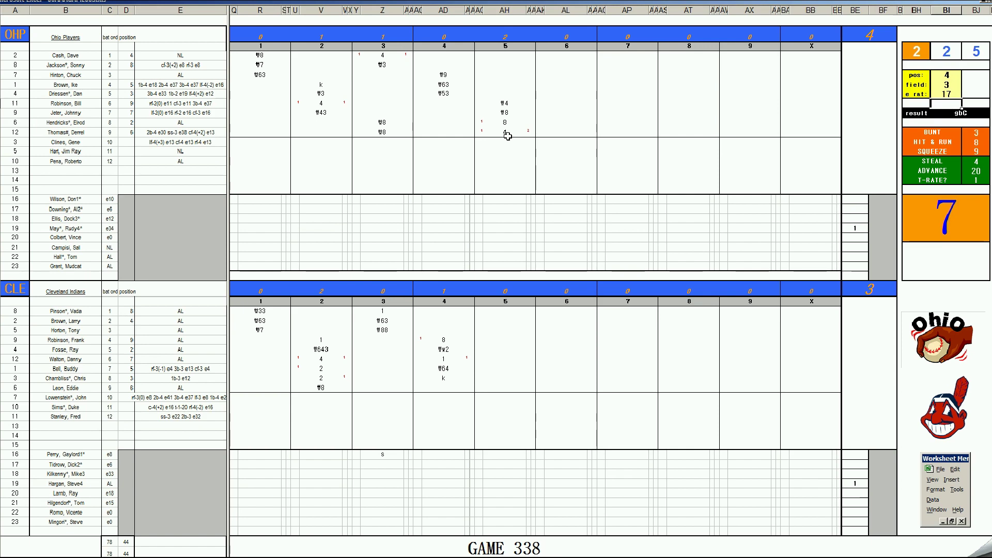
pyautogui.click(511, 53)
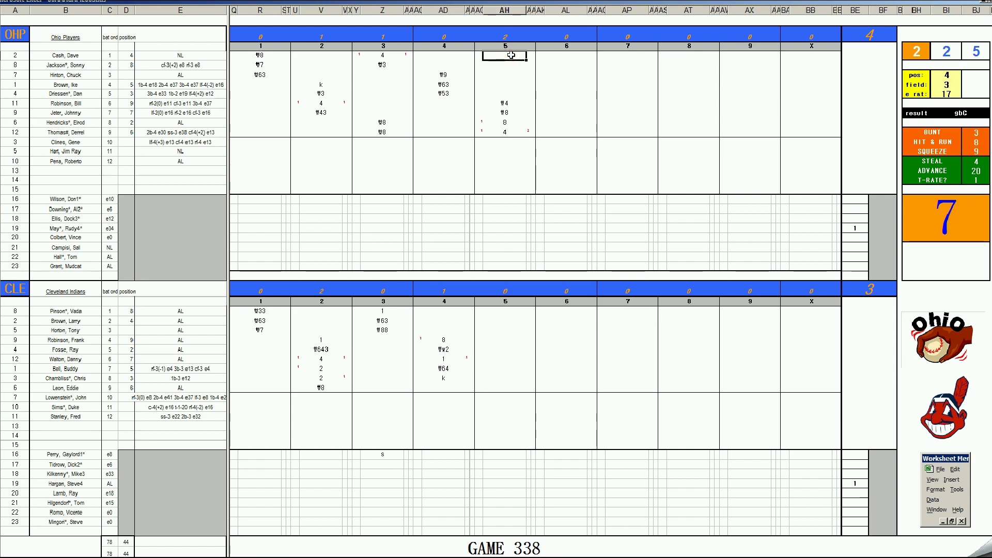
pyautogui.write('#43')
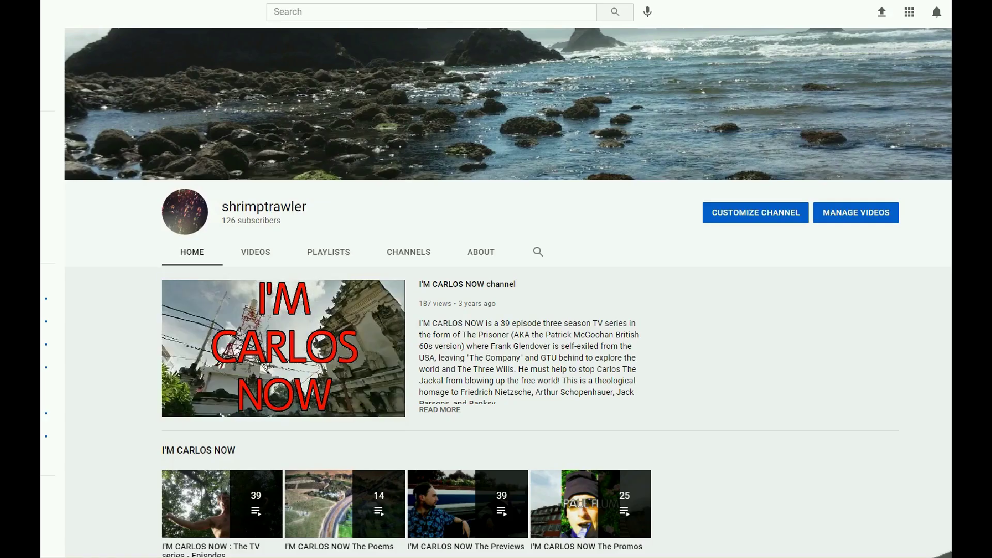
pyautogui.scroll(-2, 508, 293)
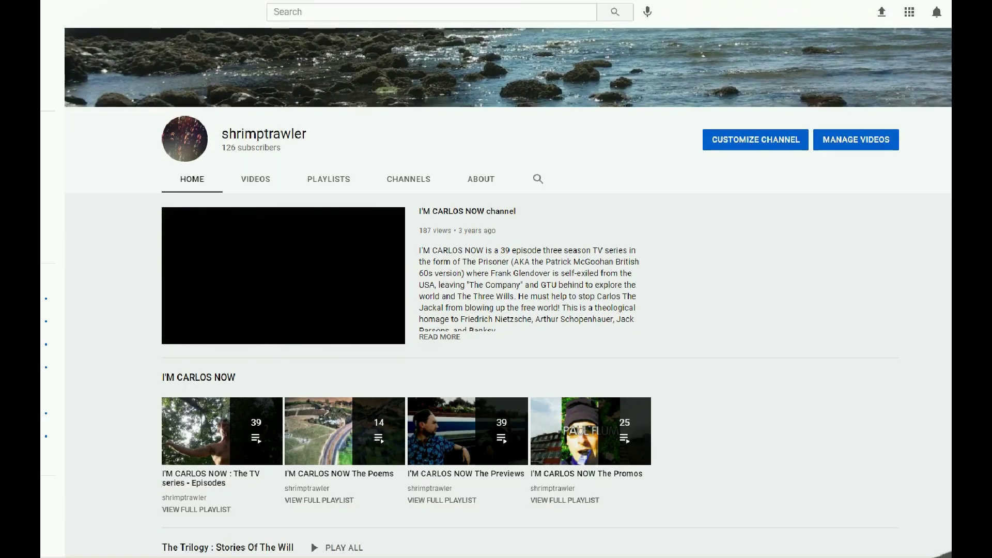
pyautogui.scroll(-5, 507, 293)
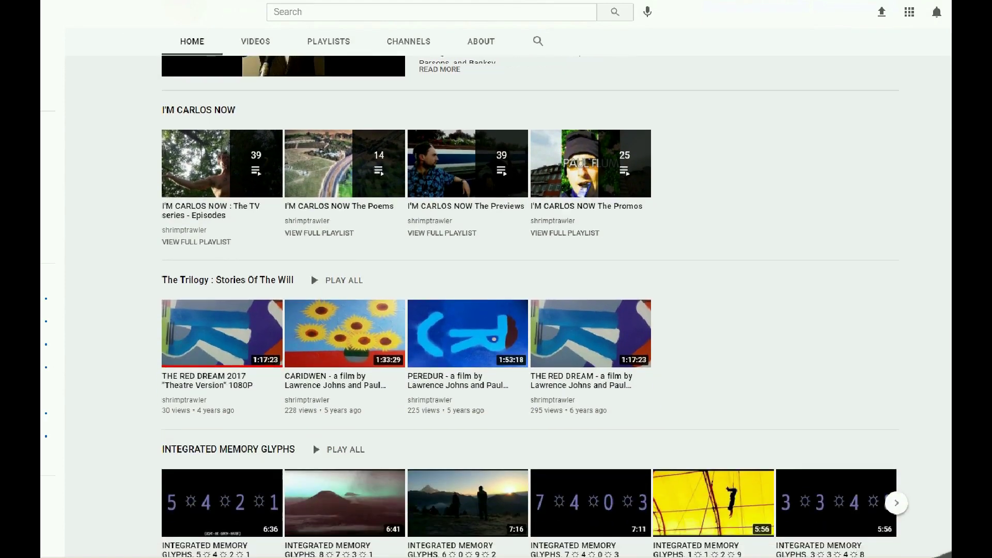
pyautogui.scroll(-4, 507, 294)
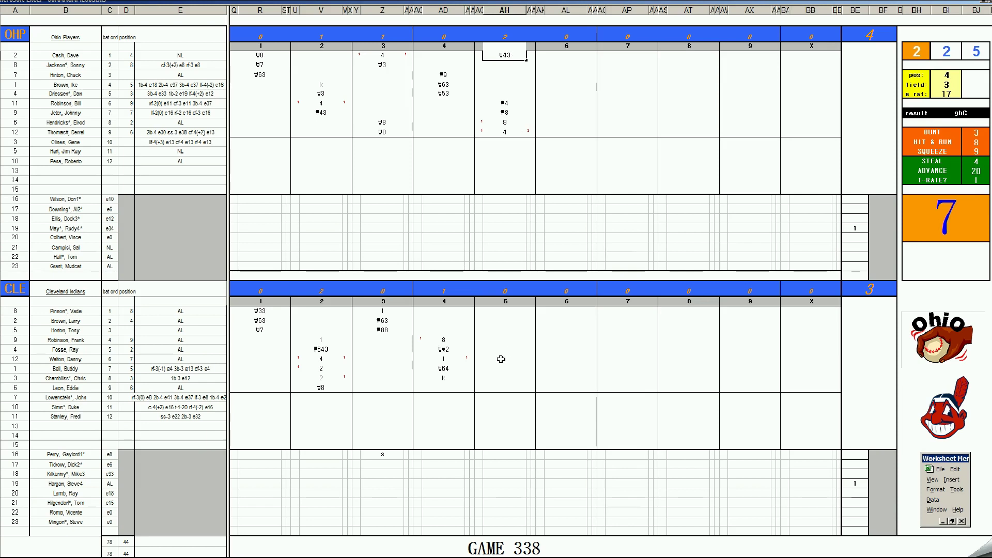
# Enter #63, k and #63 in Cleveland's fifth-inning column, ending it scoreless
pyautogui.click(496, 385)
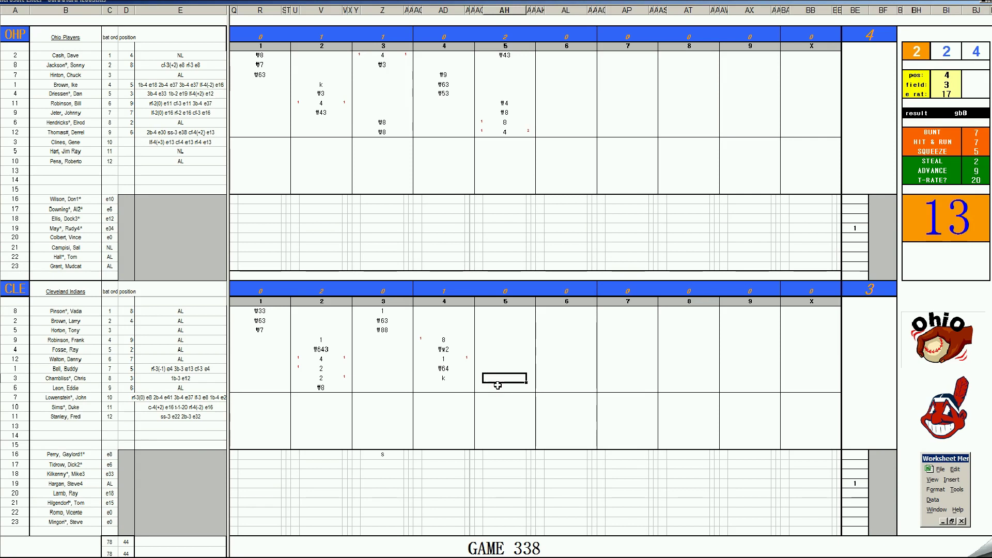
pyautogui.click(498, 386)
pyautogui.write('#63')
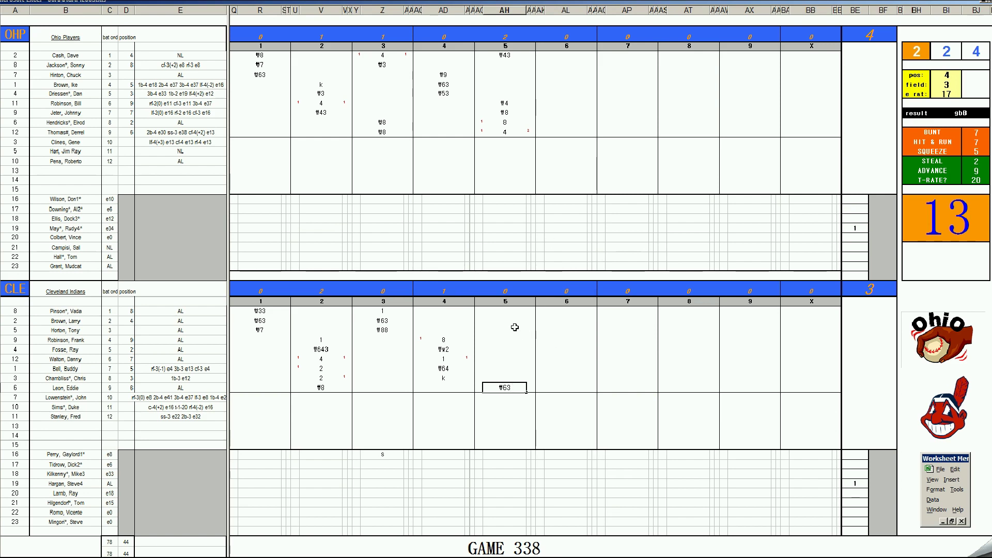
pyautogui.click(499, 312)
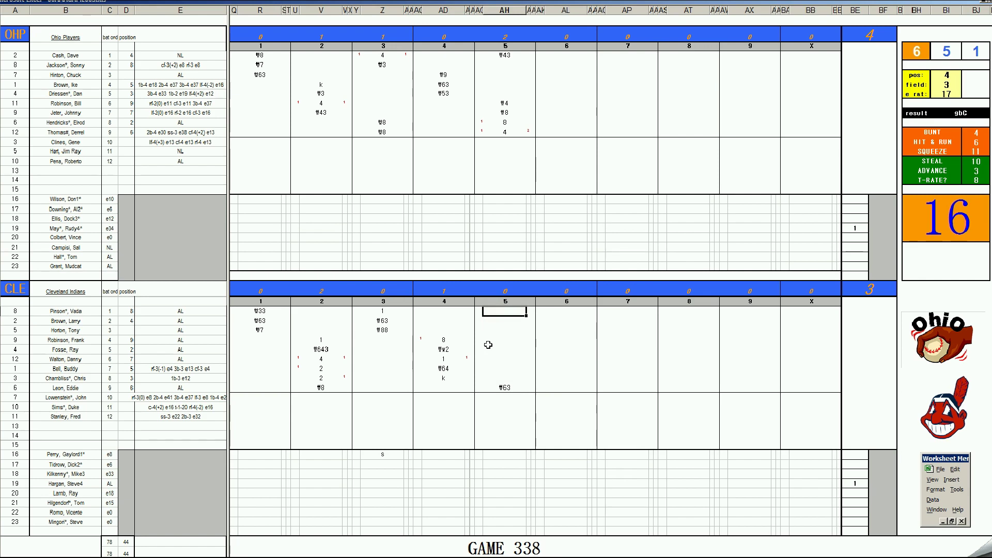
pyautogui.write('k')
pyautogui.press('Return')
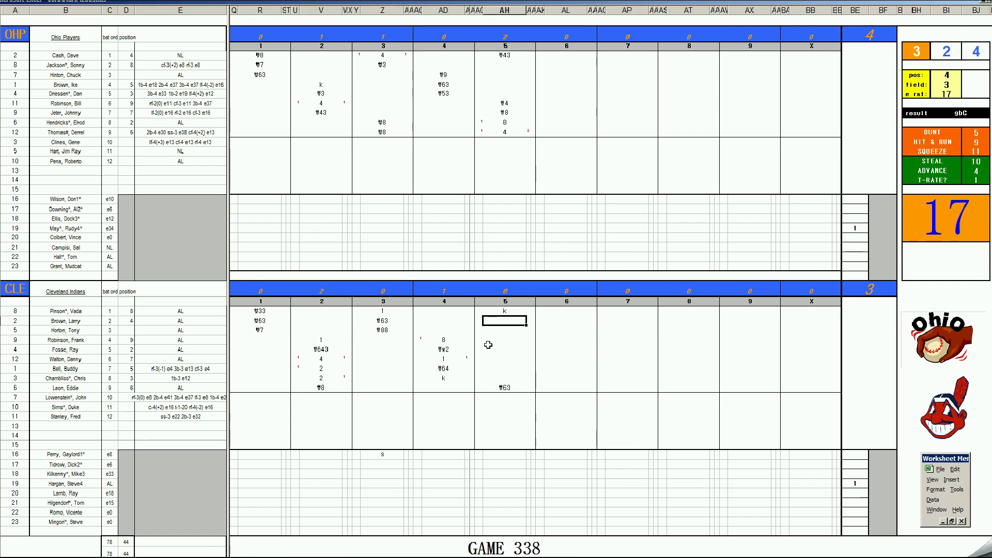
pyautogui.write('#63')
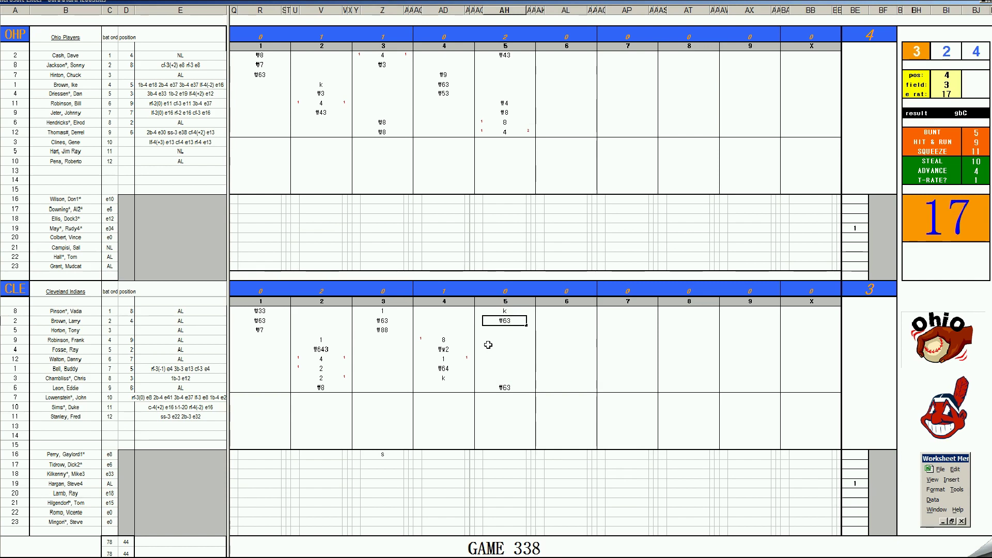
pyautogui.click(557, 66)
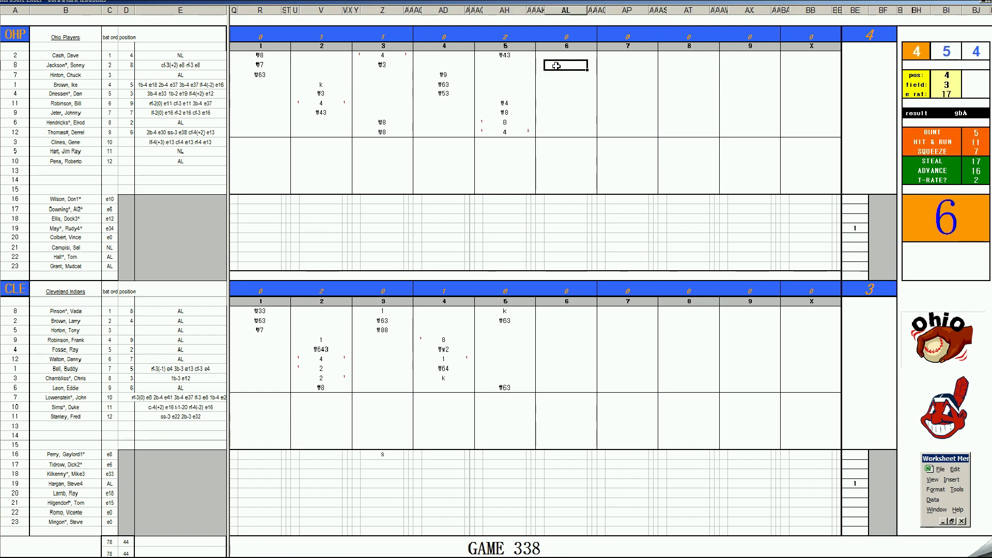
# Enter 8, #8, 8, #6 and #9 down Ohio's sixth-inning column
pyautogui.write('8')
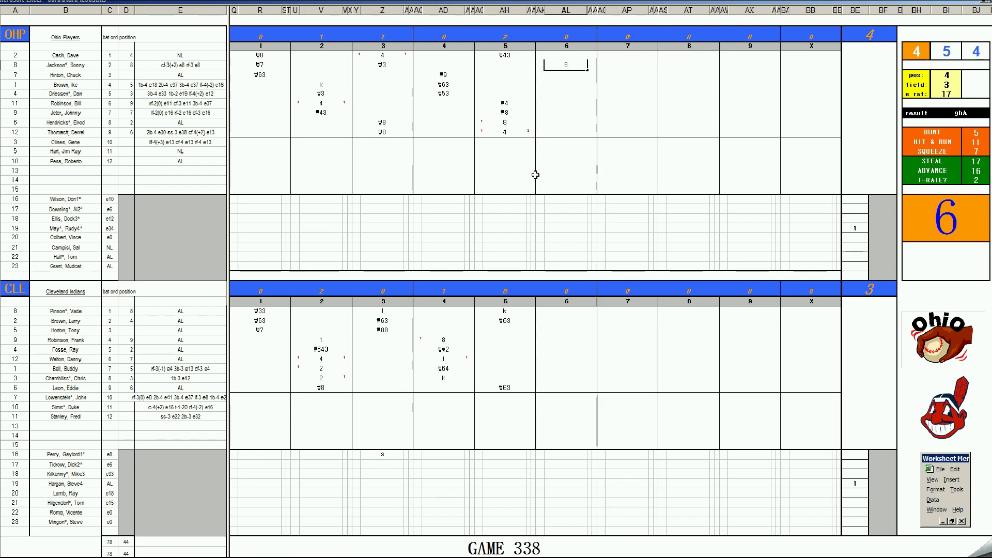
pyautogui.press('Return')
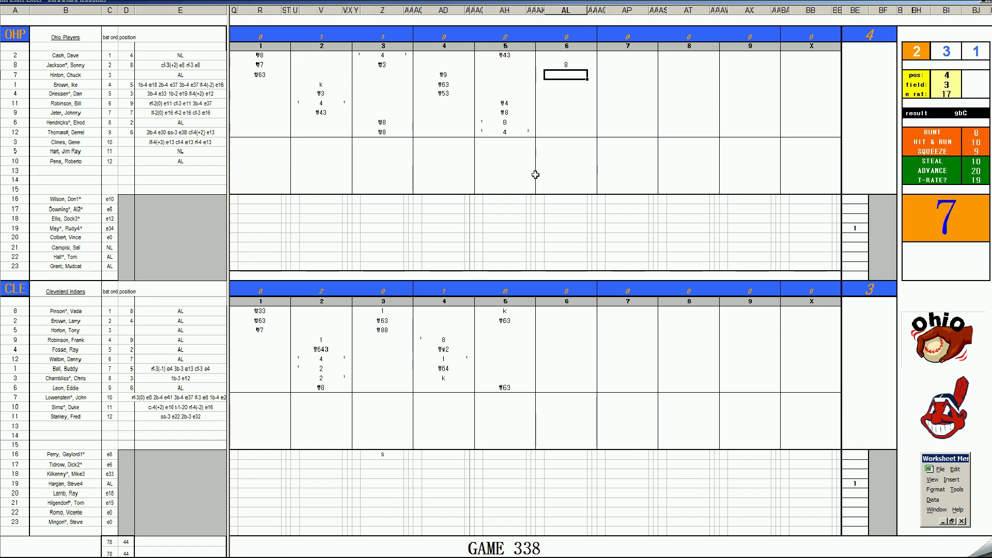
pyautogui.write('\\8')
pyautogui.press('Return')
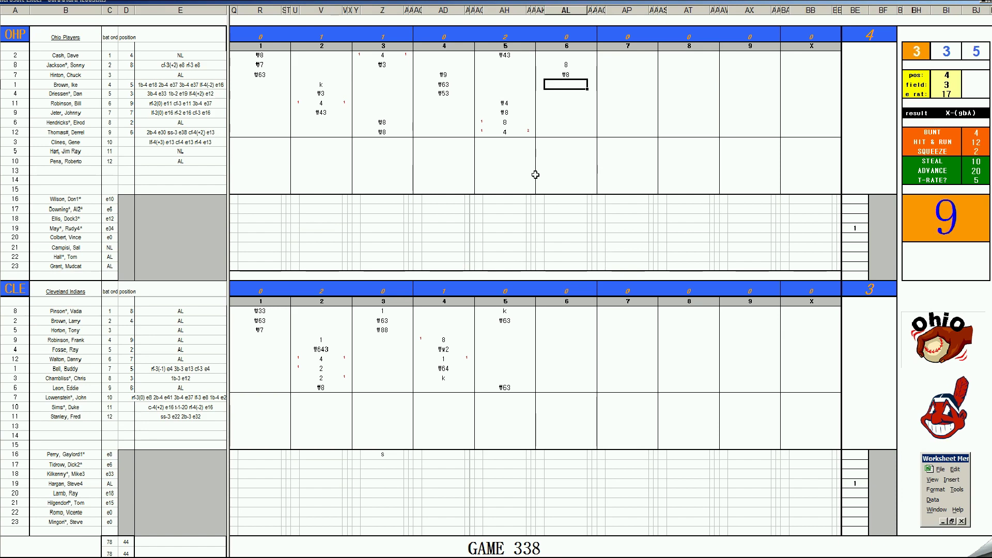
pyautogui.write('8')
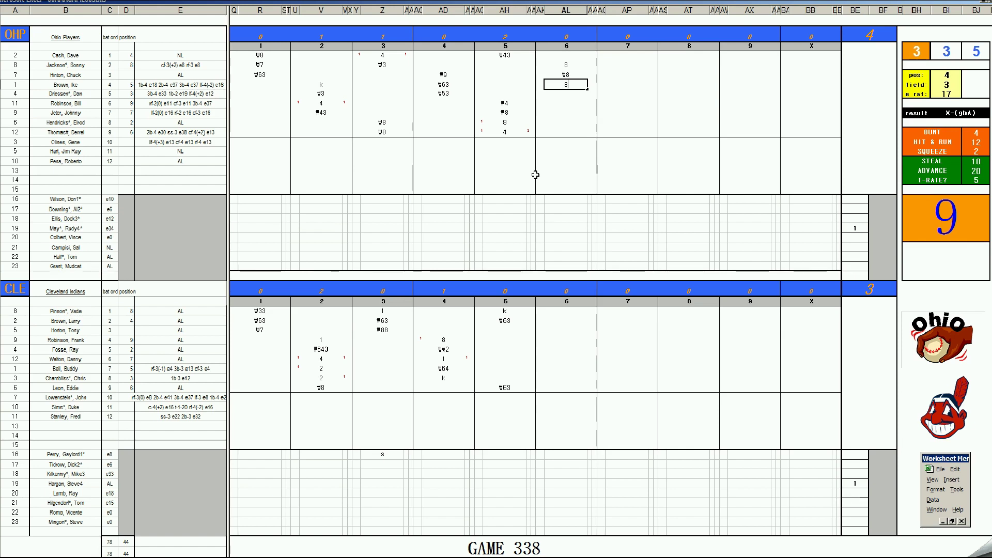
pyautogui.press('Return')
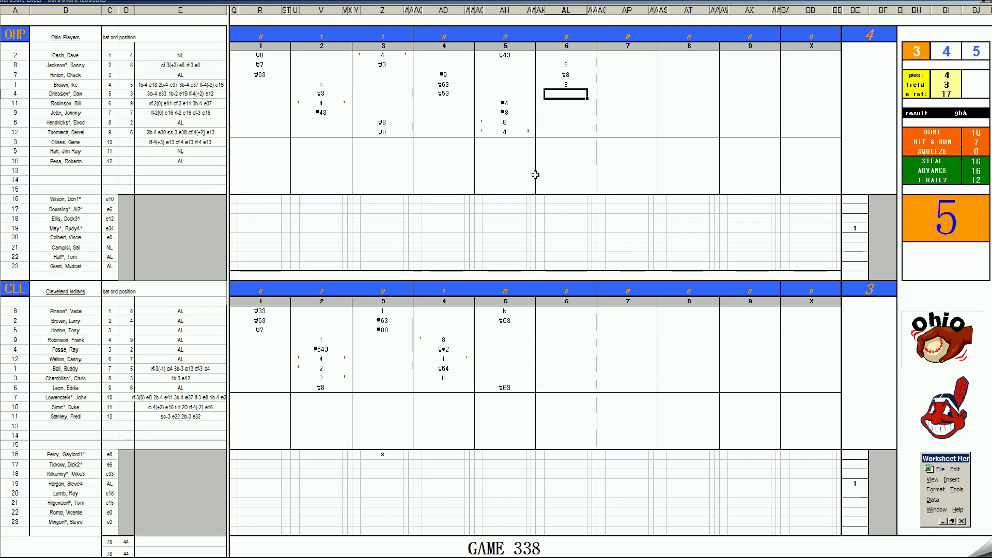
pyautogui.write('#6')
pyautogui.press('Return')
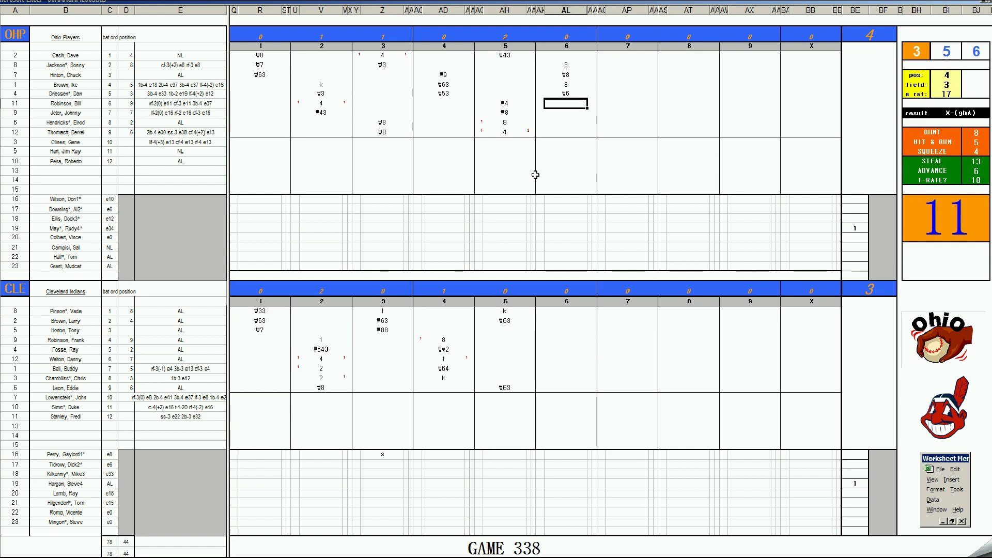
pyautogui.write('#9')
# Close Ohio's sixth with the #9 and set the dice panel to position 9, field 2, e rat 11
pyautogui.click(559, 330)
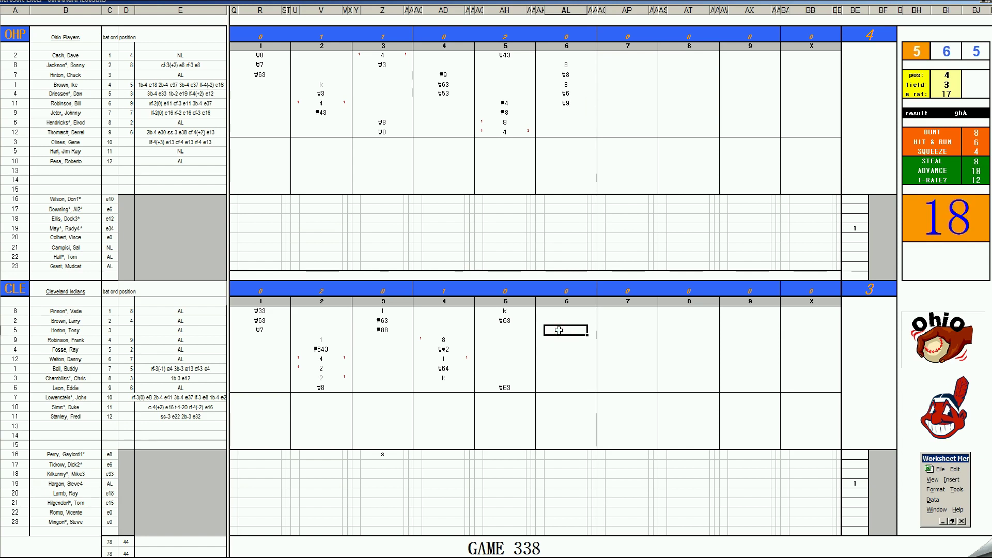
pyautogui.press('Tab')
pyautogui.write('9')
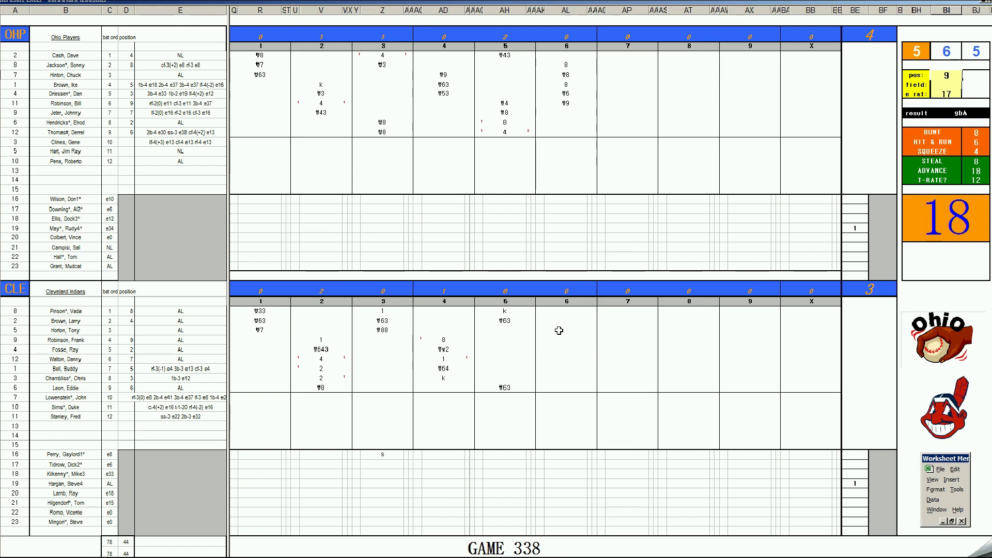
pyautogui.press('Return')
pyautogui.write('2')
pyautogui.press('Return')
pyautogui.write('11')
pyautogui.press('Return')
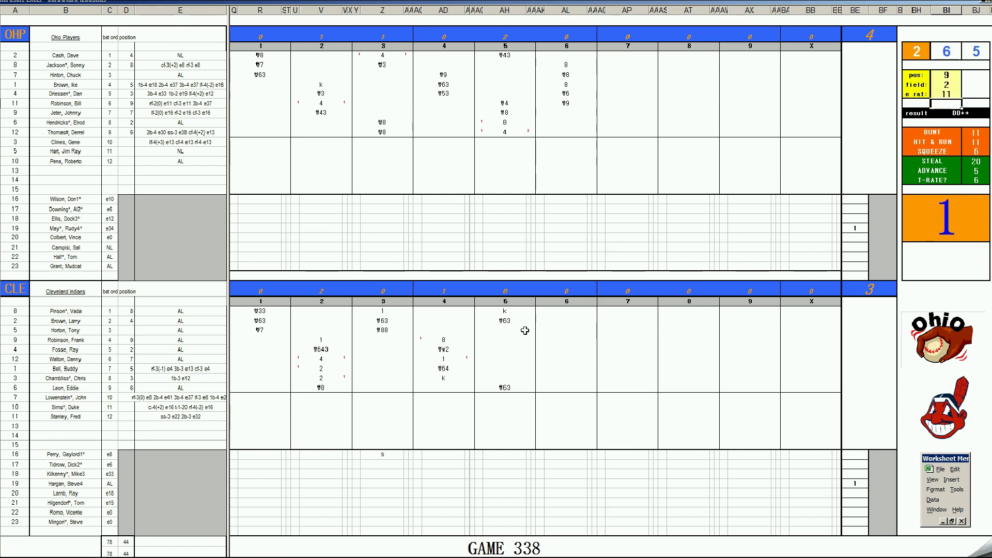
# Enter 2 for Cleveland's sixth-inning leadoff and set position 4, field 3, e rat 23
pyautogui.click(559, 328)
pyautogui.write('2')
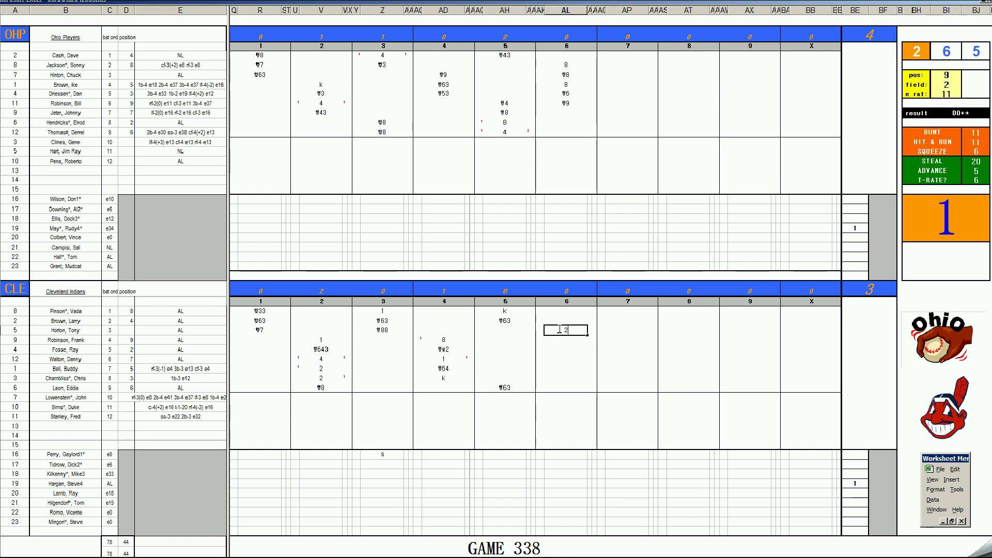
pyautogui.press('Return')
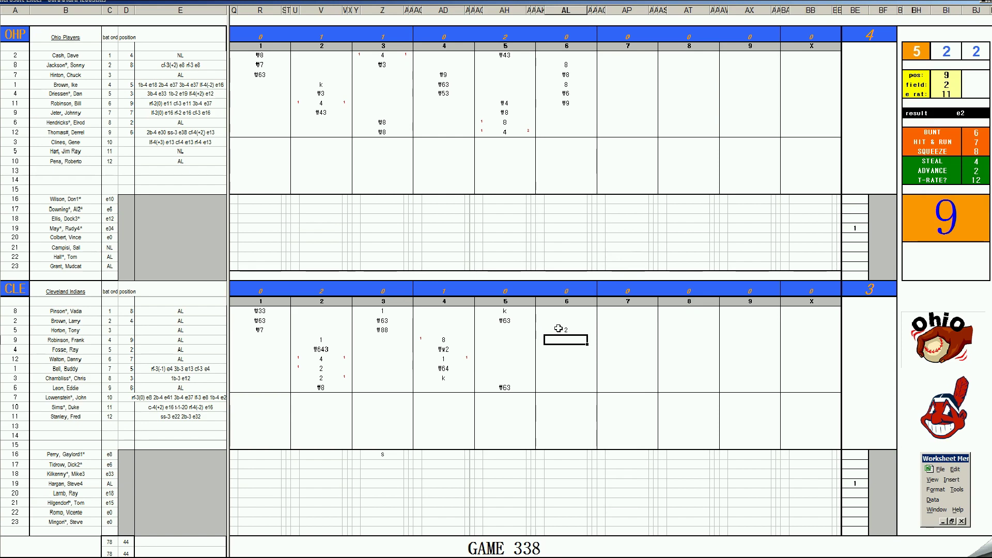
pyautogui.press('Tab')
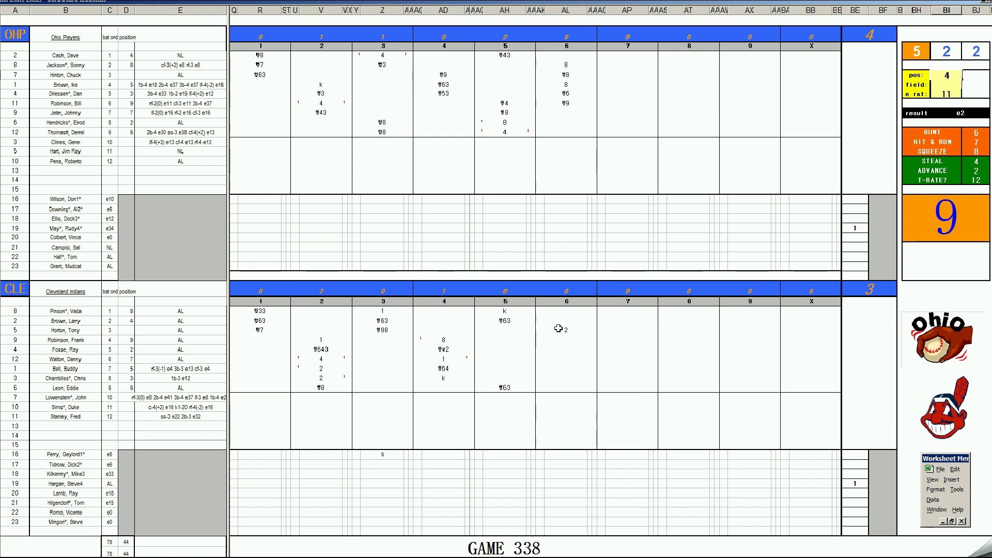
pyautogui.press('Return')
pyautogui.write('3')
pyautogui.press('Return')
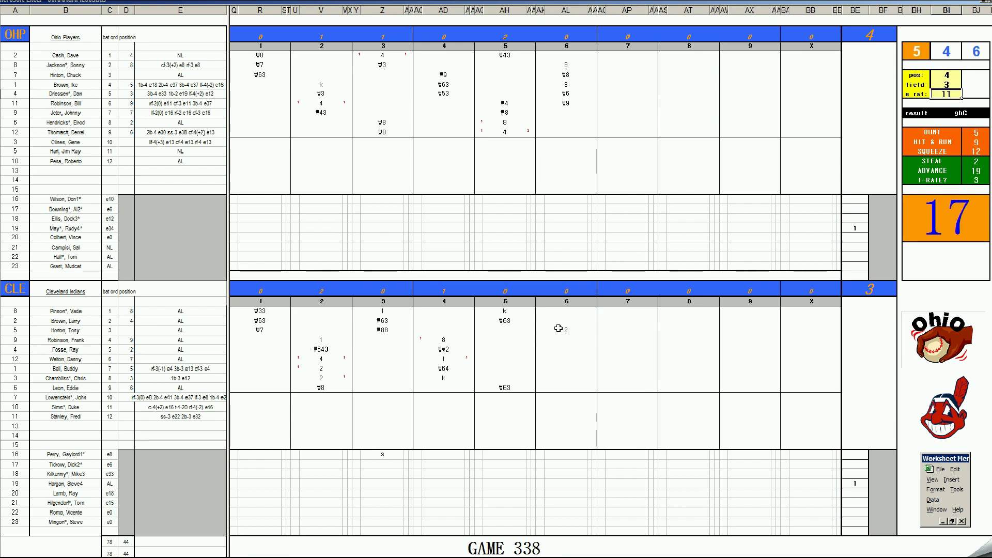
pyautogui.write('23')
pyautogui.press('Return')
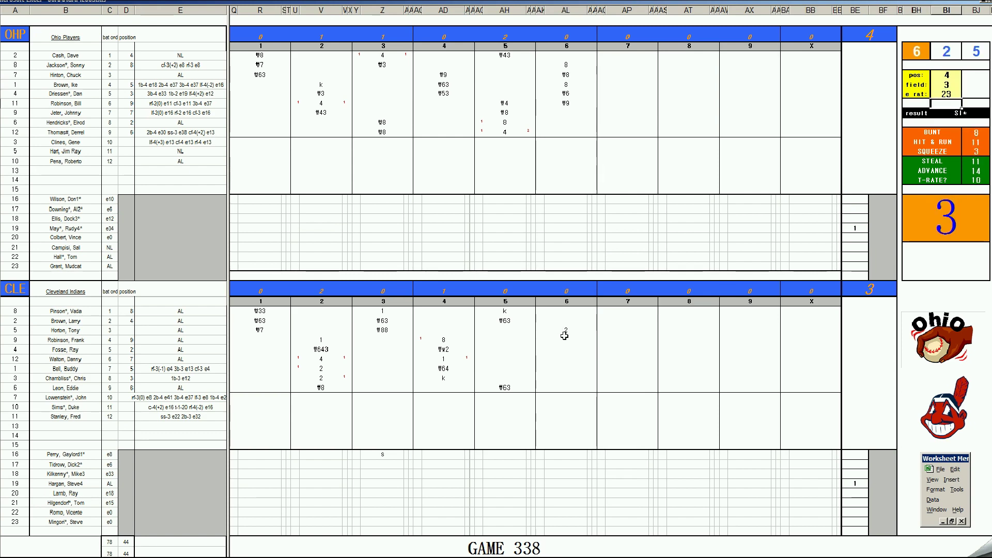
# Add 1 and #64 below the 2, and put a red 1 marker beside the 2
pyautogui.click(563, 341)
pyautogui.doubleClick(563, 342)
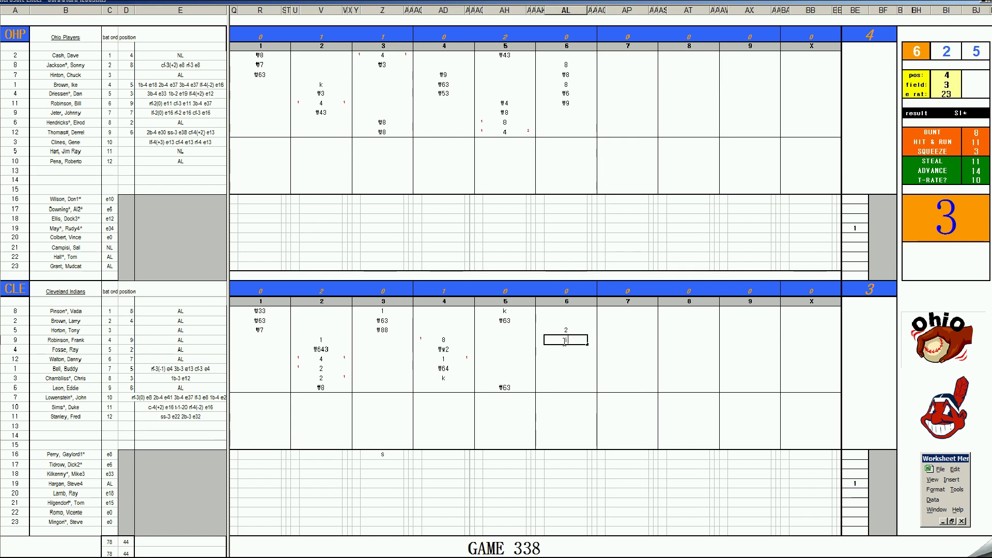
pyautogui.press('Return')
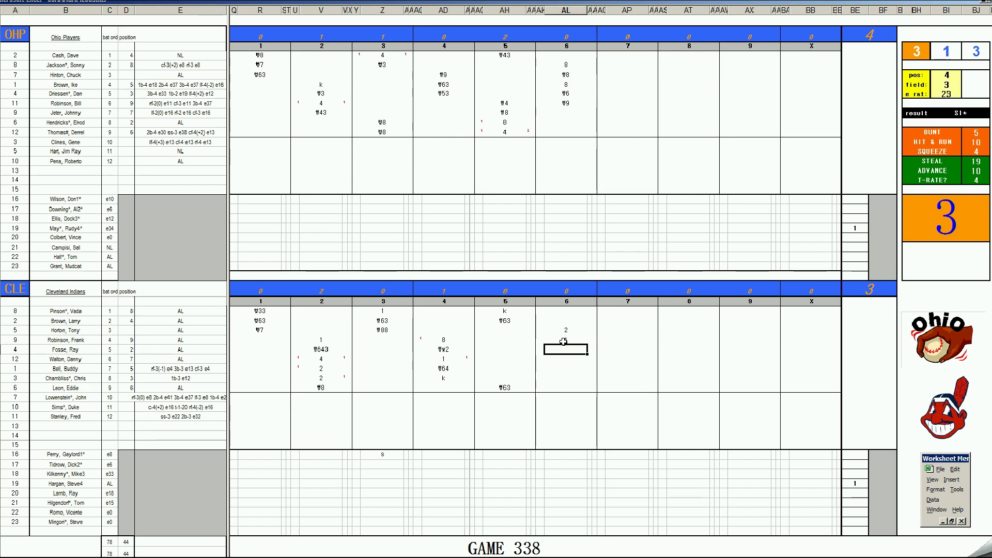
pyautogui.write('#64')
pyautogui.press('Tab')
pyautogui.write('1')
pyautogui.press('Left')
pyautogui.press('Left')
pyautogui.press('Up')
pyautogui.press('Up')
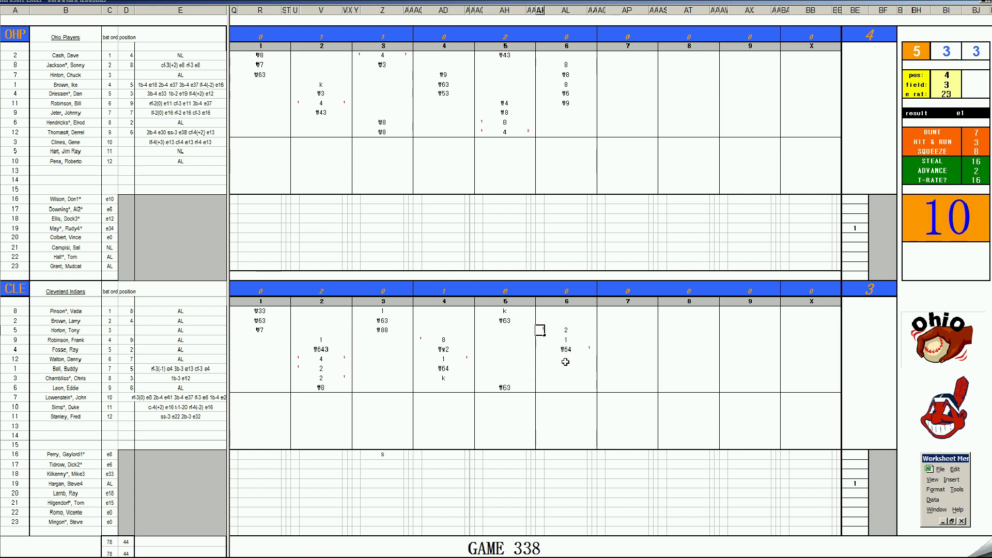
# Add #63 and 1 below the #64 and mark a run beside the 64 in Cleveland's sixth
pyautogui.click(565, 362)
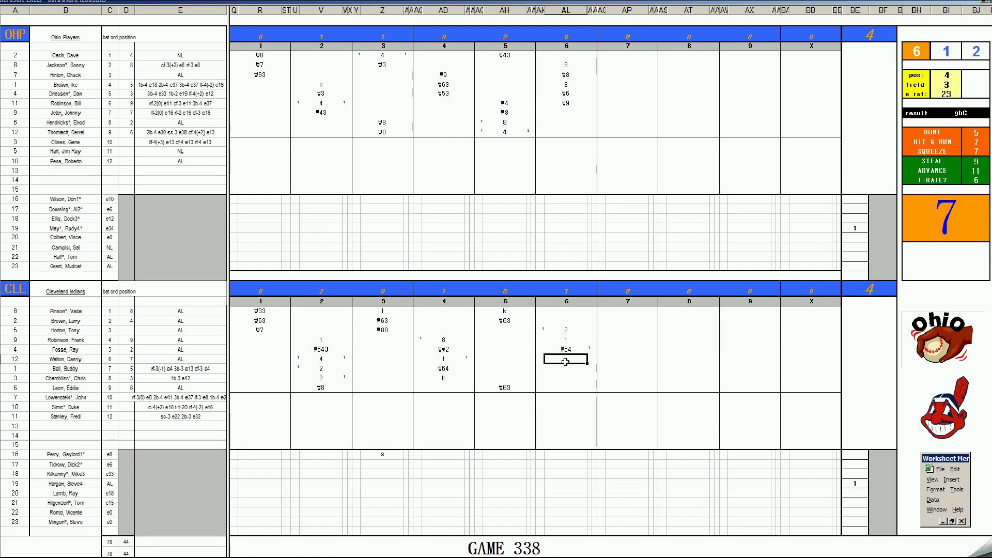
pyautogui.write('#63')
pyautogui.press('Return')
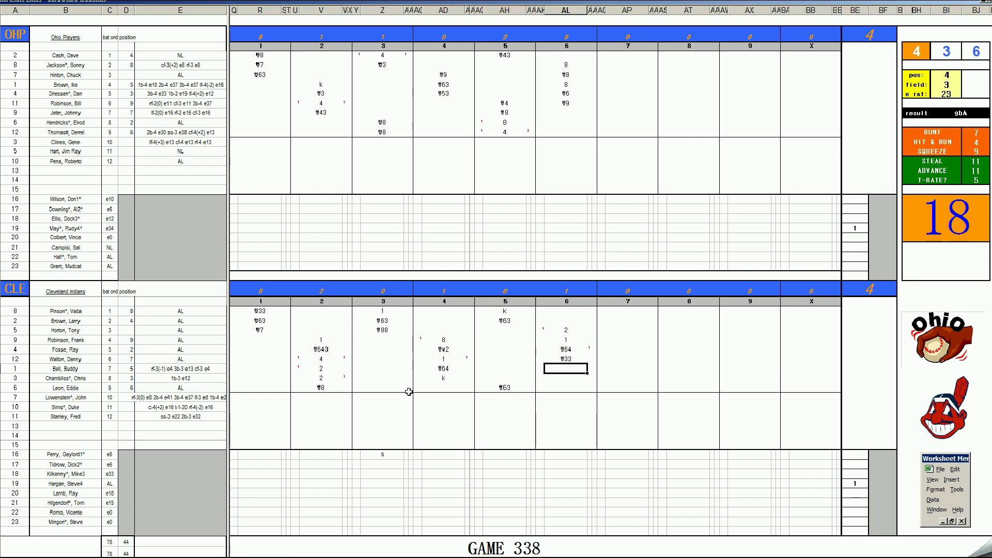
pyautogui.write('1')
pyautogui.press('Return')
pyautogui.press('Left')
pyautogui.press('Up')
pyautogui.press('Up')
pyautogui.press('Up')
pyautogui.press('Up')
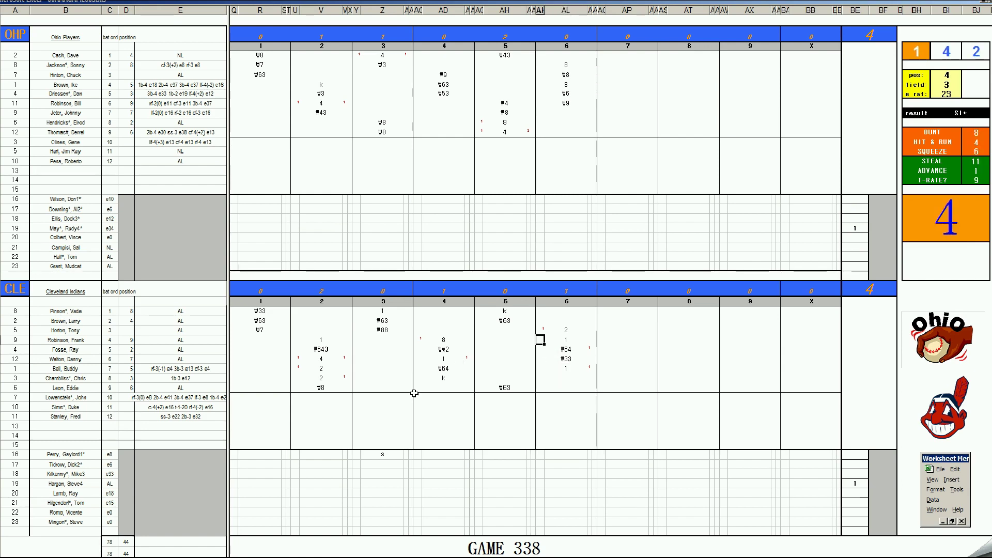
pyautogui.press('Down')
pyautogui.write('1')
pyautogui.press('Return')
pyautogui.press('Right')
pyautogui.press('Down')
pyautogui.press('Down')
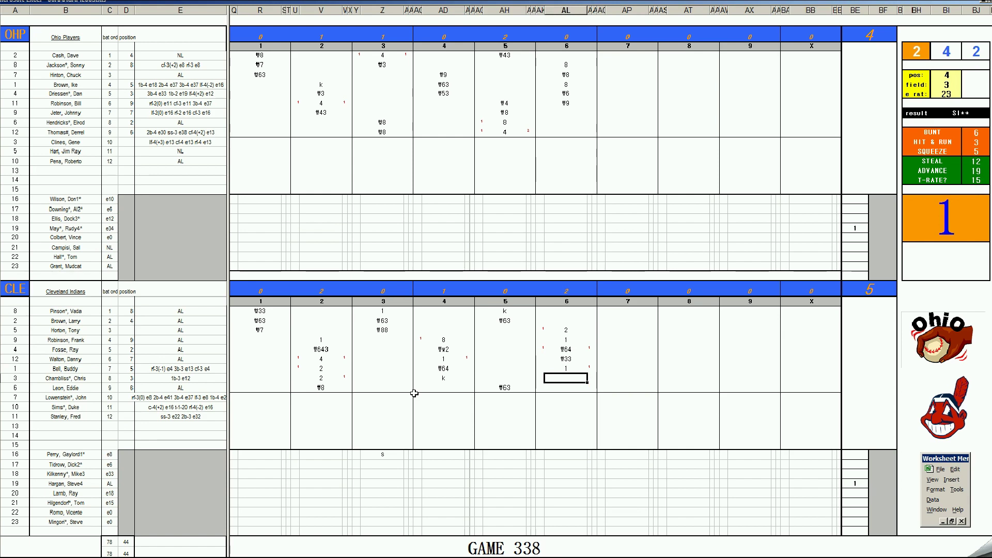
# Finish Cleveland's sixth with 1 and a closing #7, bringing Cleveland to 5 runs
pyautogui.write('1')
pyautogui.press('Return')
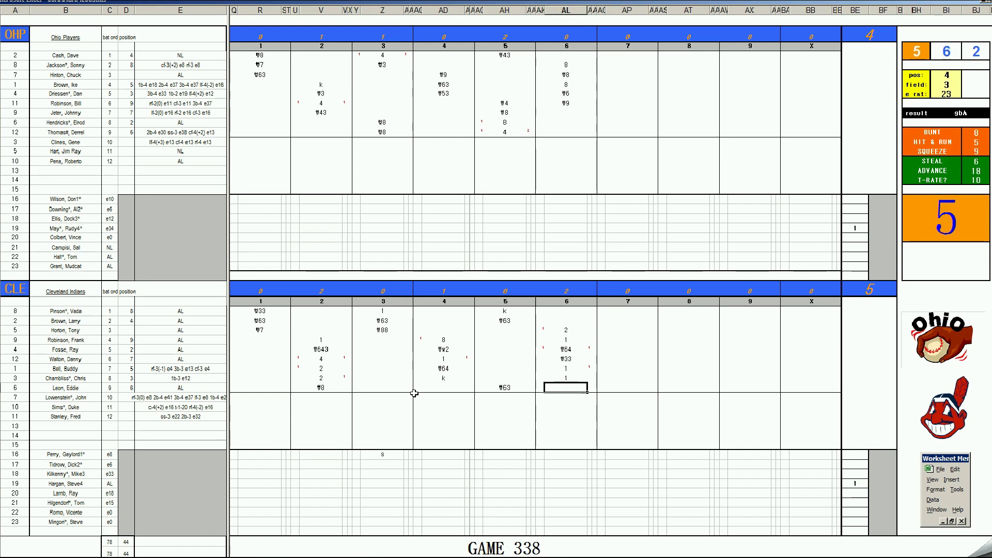
pyautogui.write('#7')
pyautogui.click(875, 225)
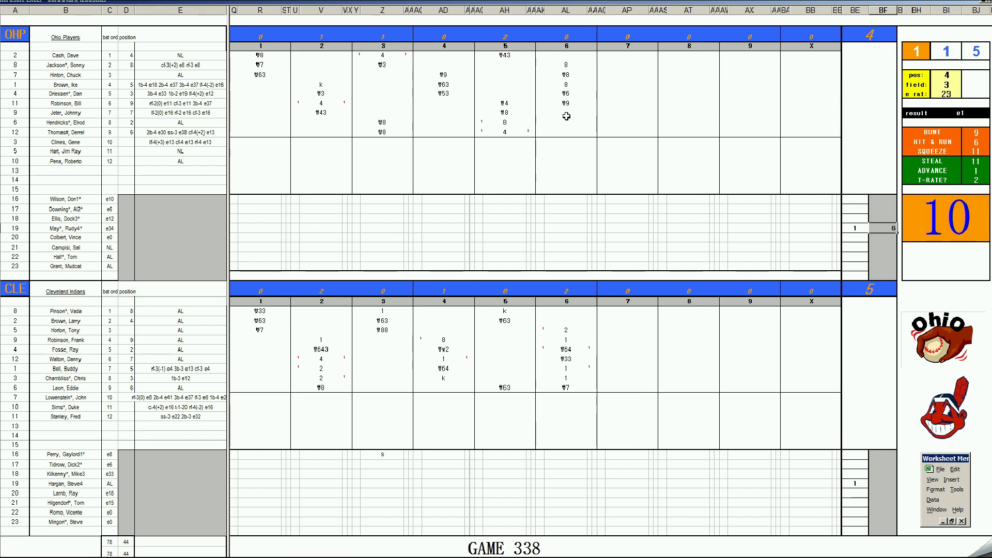
# Enter 1 in the first batter row of Ohio's inning-7 column
pyautogui.click(618, 112)
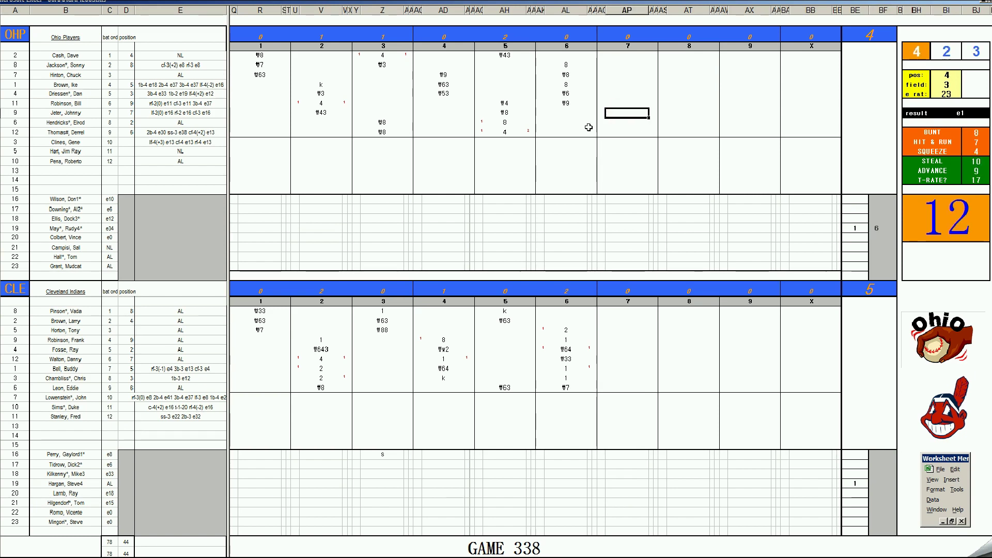
pyautogui.write('1')
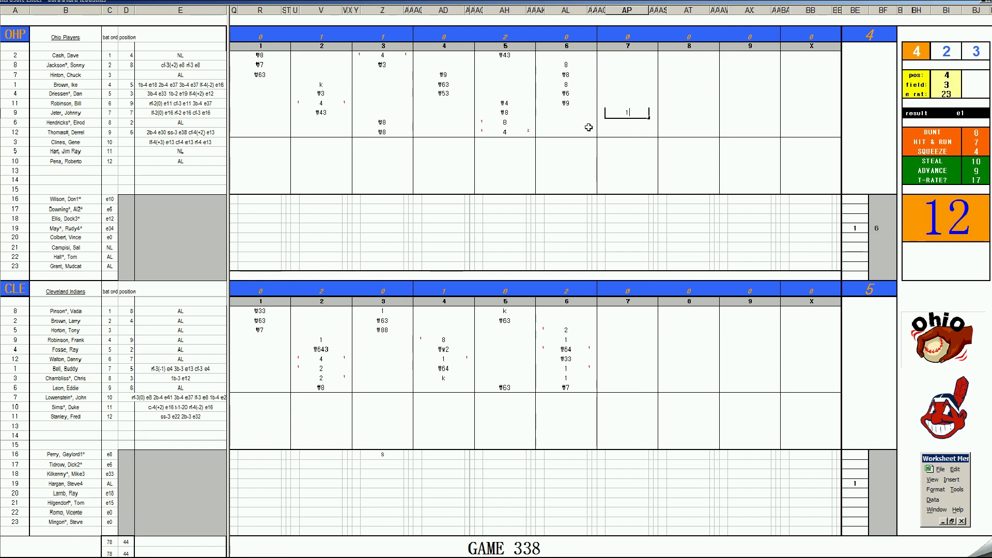
# Enter 7 in cell BE21 of the Cleveland pitcher rows
pyautogui.click(877, 484)
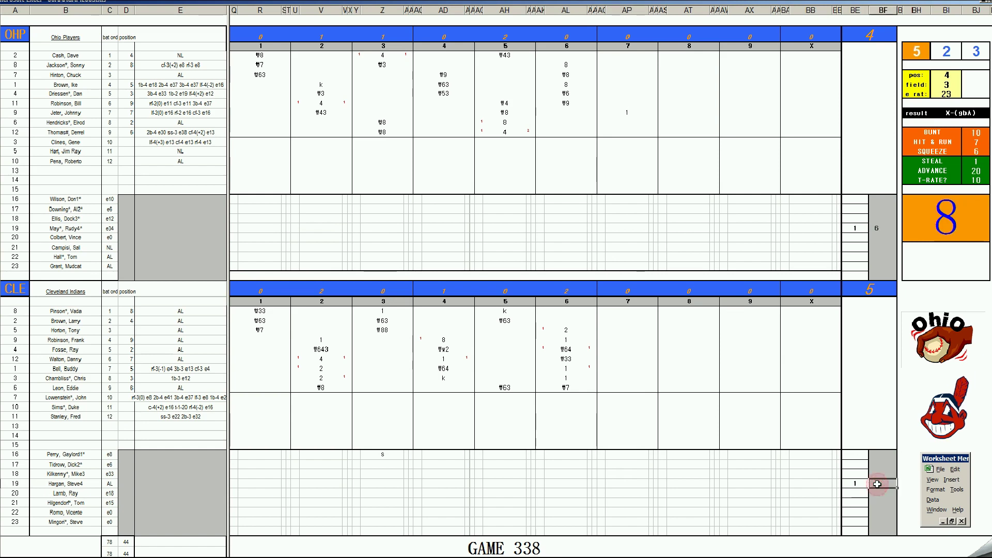
pyautogui.press('Return')
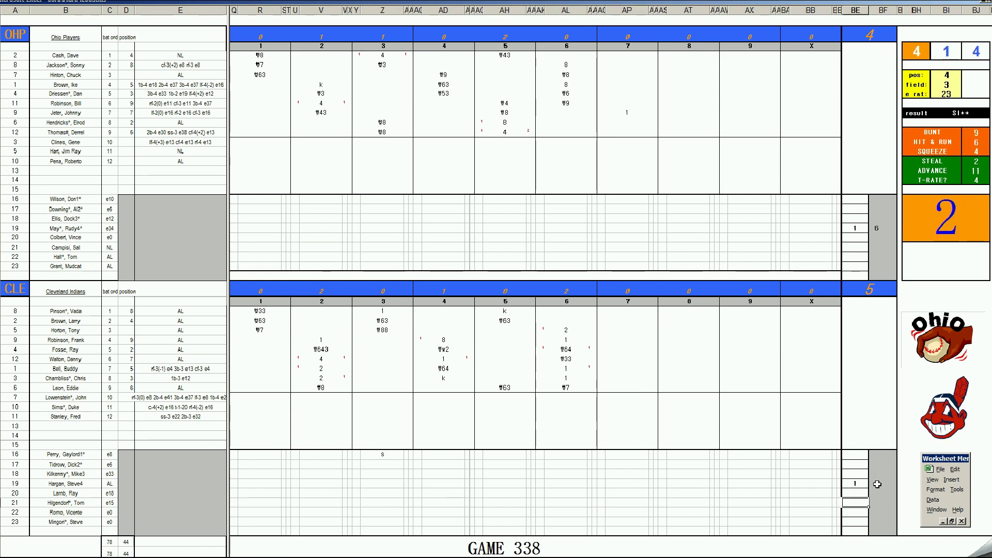
pyautogui.write('7')
pyautogui.press('Left')
pyautogui.press('Left')
pyautogui.press('Left')
pyautogui.press('Left')
pyautogui.press('Left')
pyautogui.press('Left')
pyautogui.press('Left')
pyautogui.press('Left')
pyautogui.press('Left')
pyautogui.press('Left')
pyautogui.press('Left')
pyautogui.press('Left')
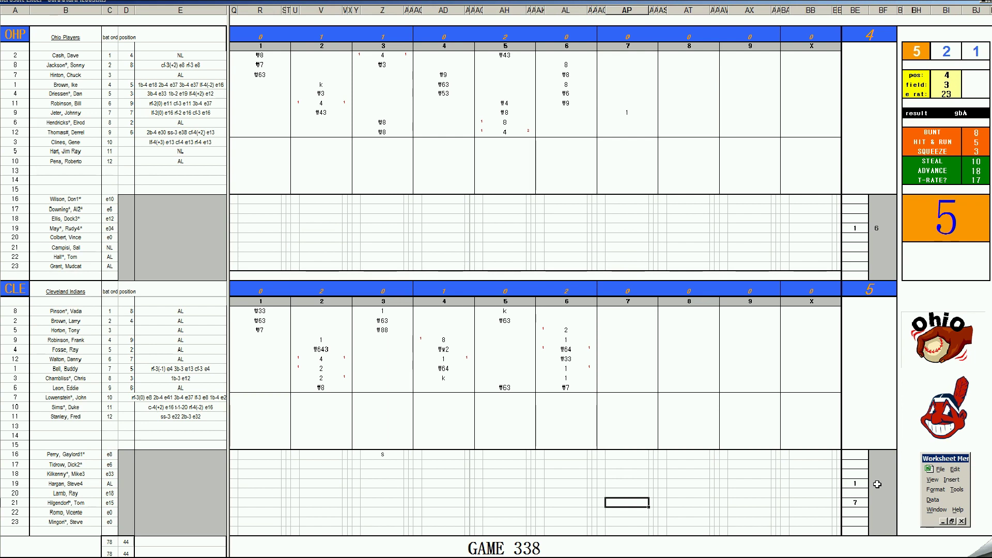
# Note gc in Cleveland's rows, log ₩8 and 1 in Ohio's seventh, then re-roll the dice
pyautogui.write('gc')
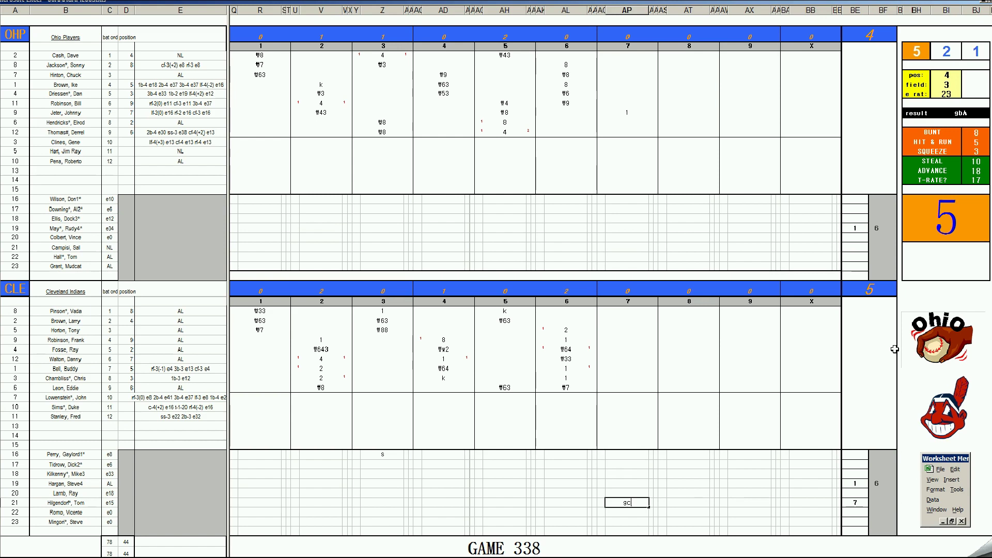
pyautogui.click(627, 142)
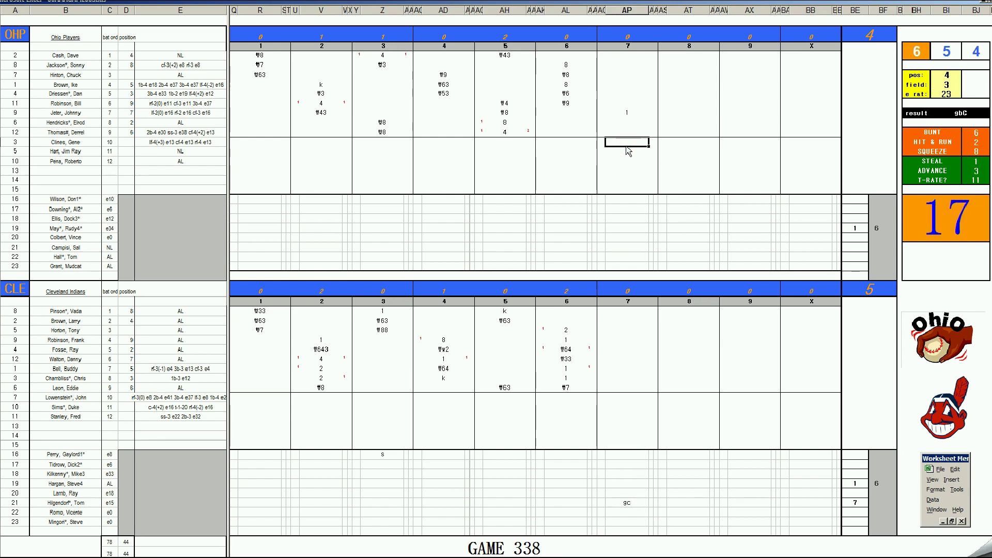
pyautogui.write('\\8')
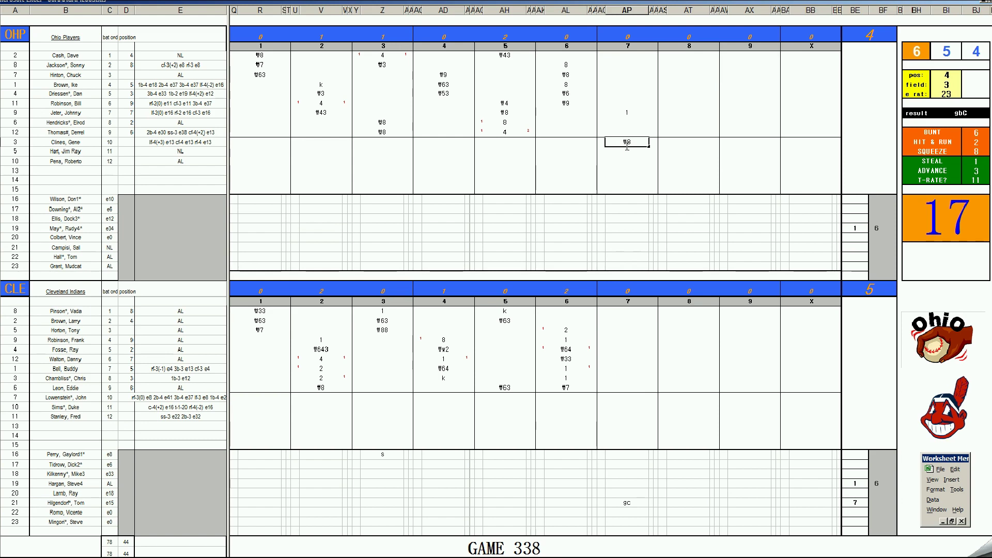
pyautogui.press('Up')
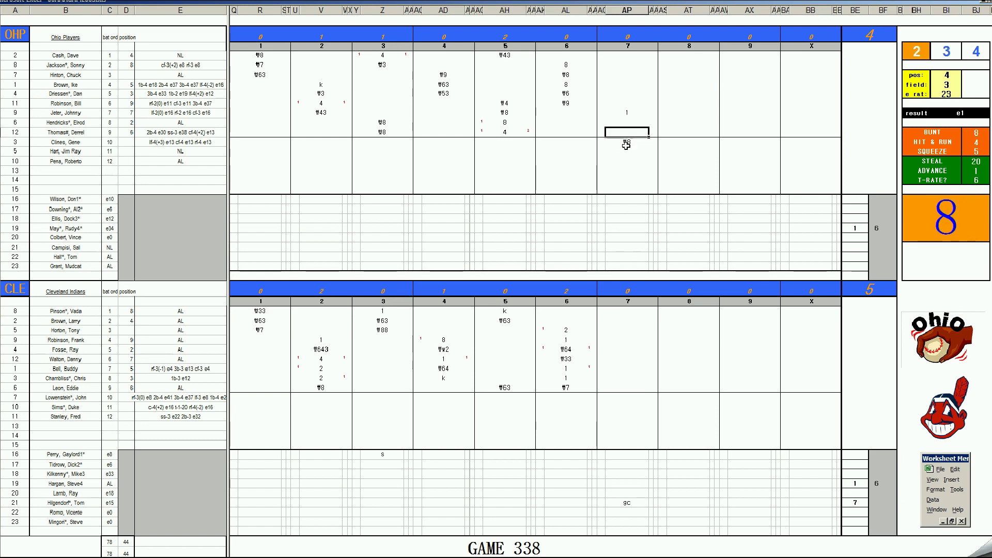
pyautogui.write('1')
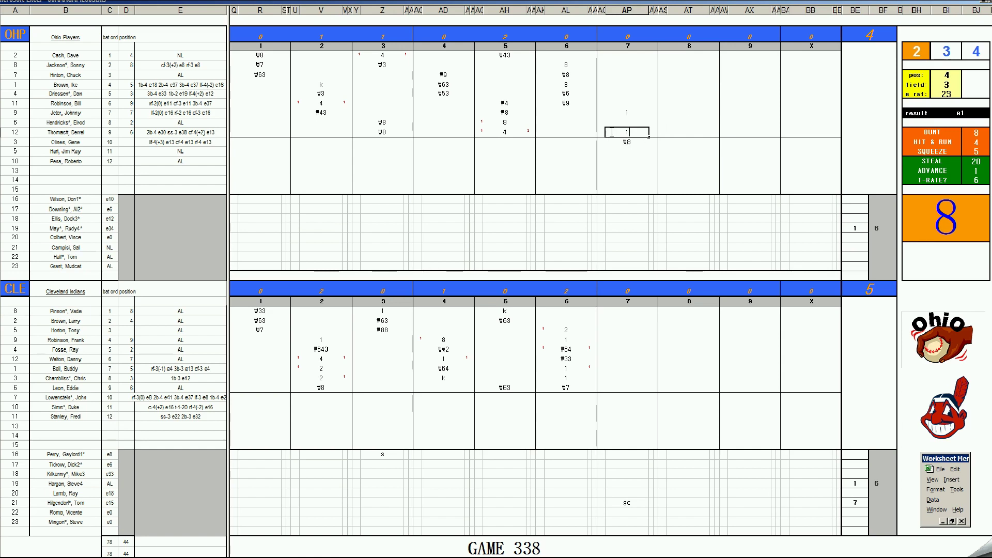
pyautogui.press('Return')
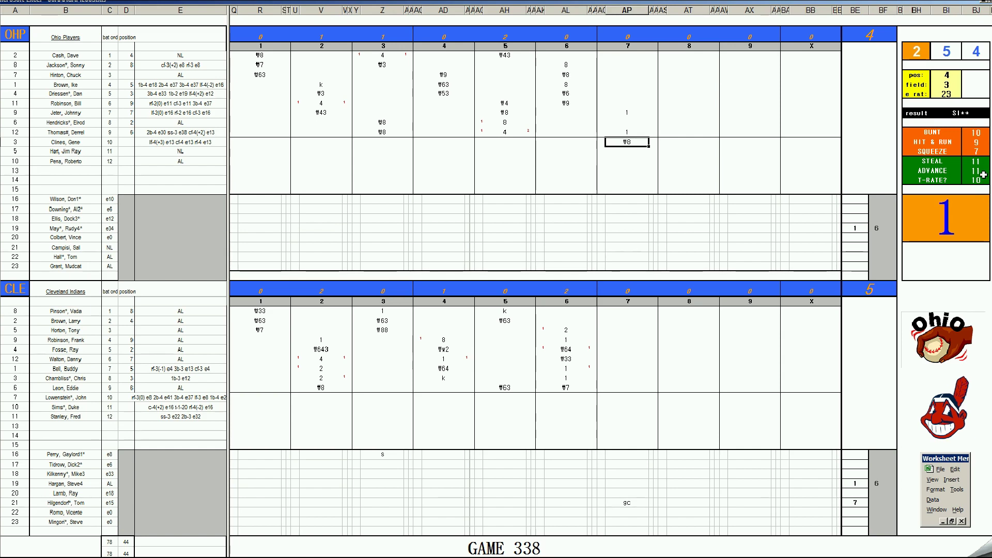
pyautogui.click(632, 55)
pyautogui.press('F9')
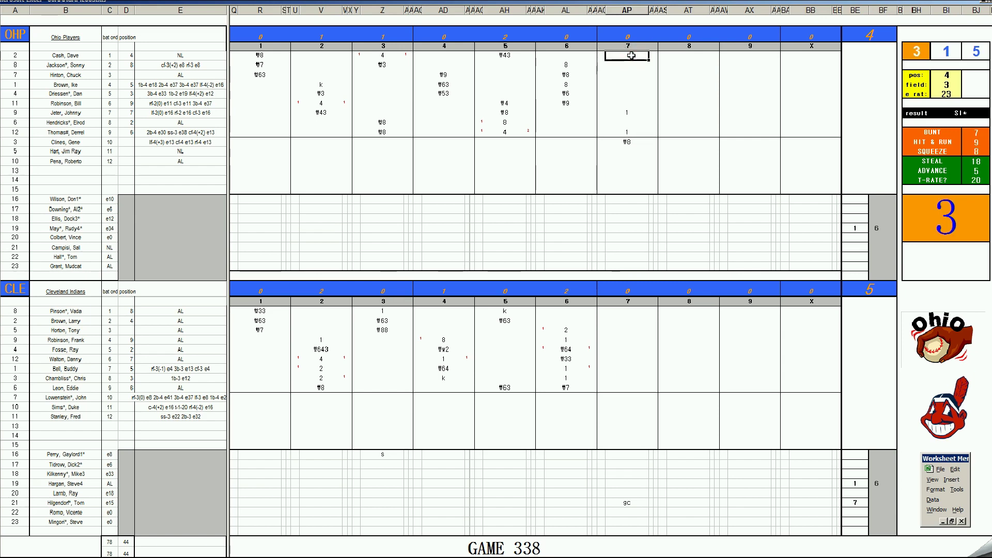
# Record a k at the top of Ohio's seventh with position 5 and field 3
pyautogui.write('k')
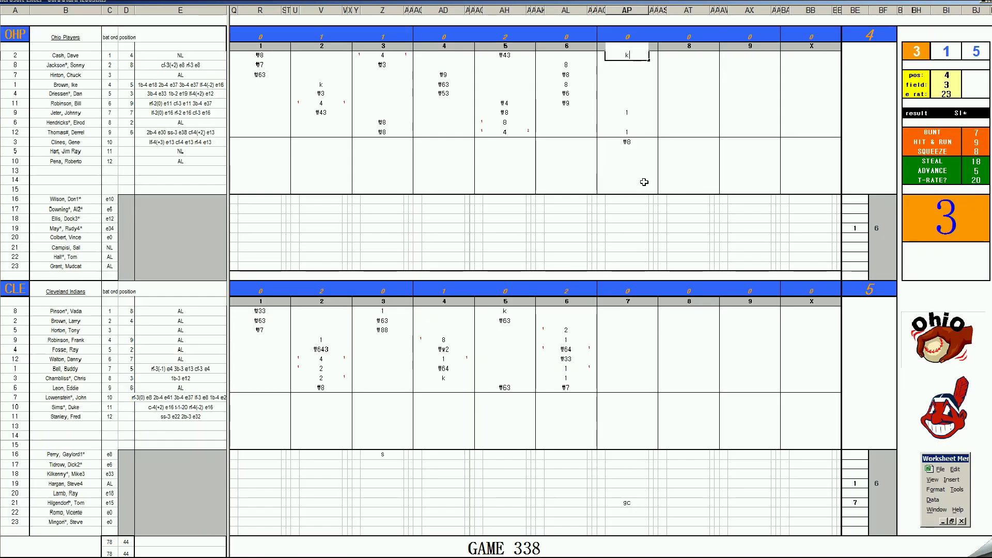
pyautogui.click(627, 151)
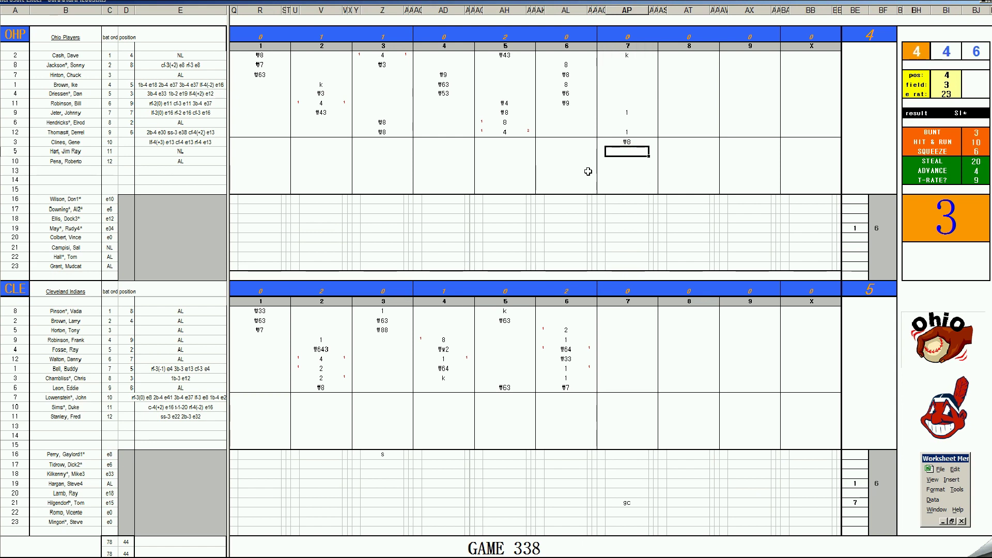
pyautogui.press('Tab')
pyautogui.write('5')
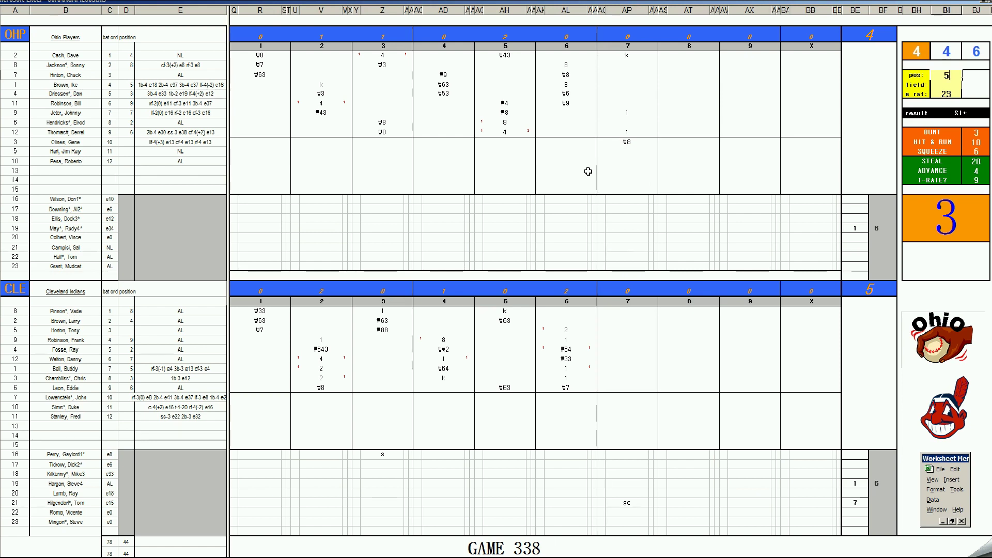
pyautogui.press('Return')
pyautogui.write('3')
pyautogui.press('Return')
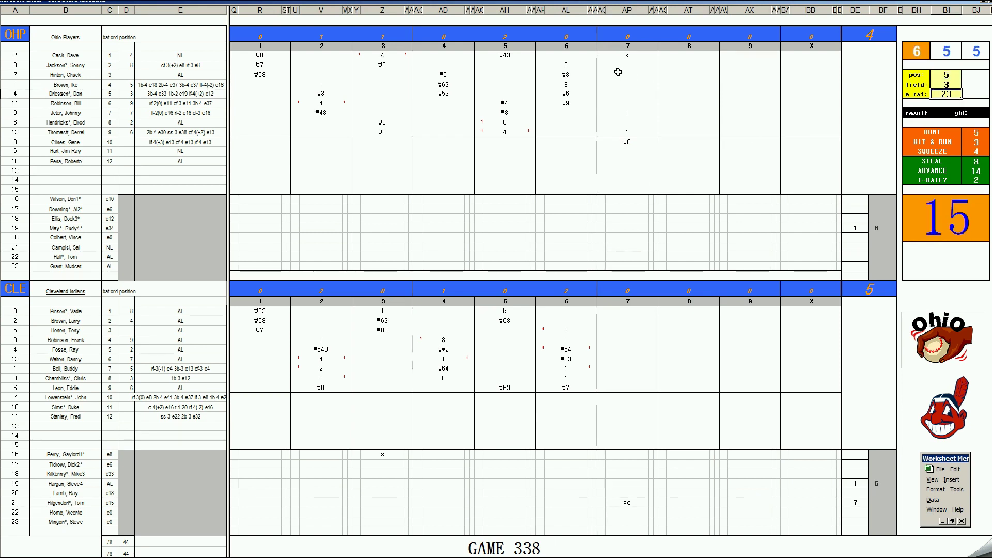
# Enter #53 below ₩8 in the seventh inning, then bring Spotify forward
pyautogui.click(633, 153)
pyautogui.write('#53')
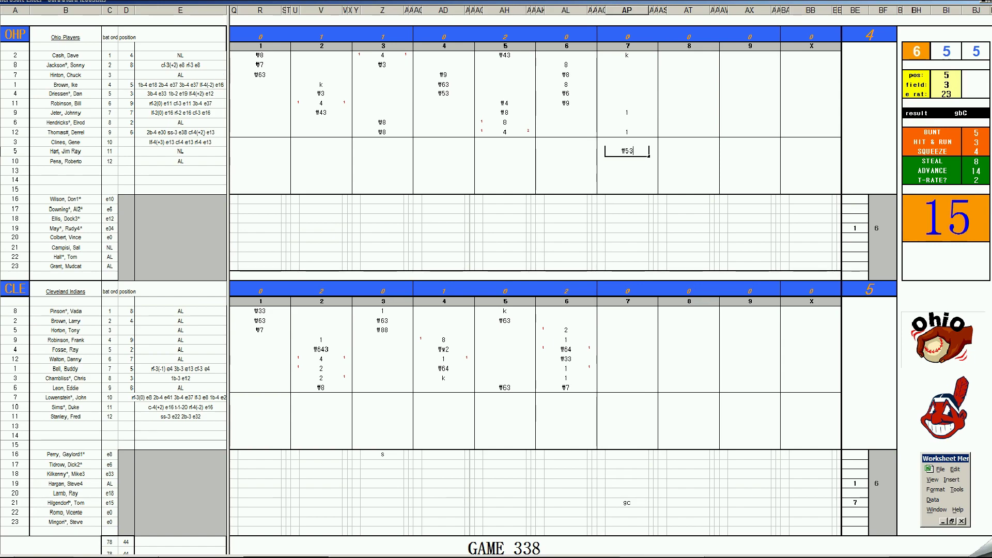
pyautogui.hotkey('alt', 'Tab')
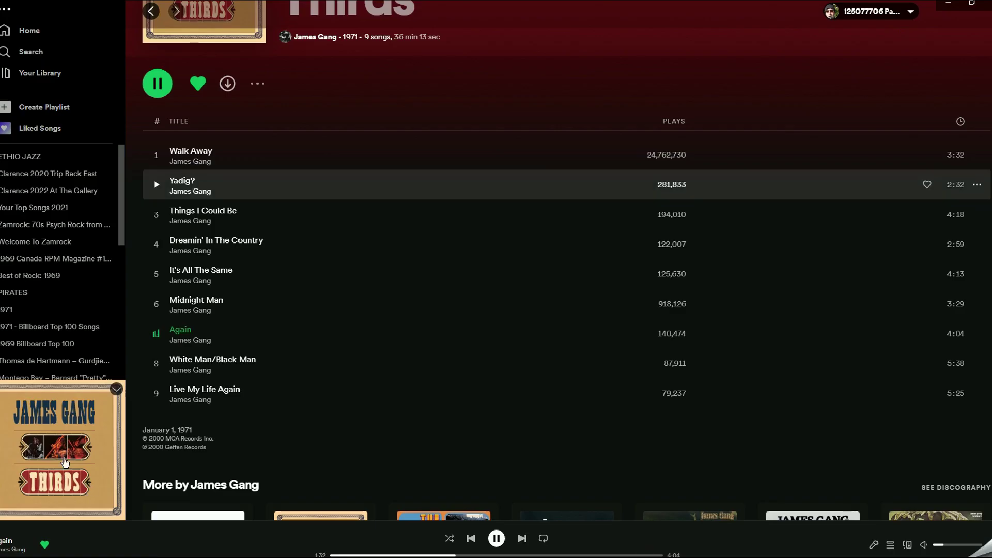
# Scroll the Spotify Thirds album page up and down while Again plays
pyautogui.scroll(3, 536, 209)
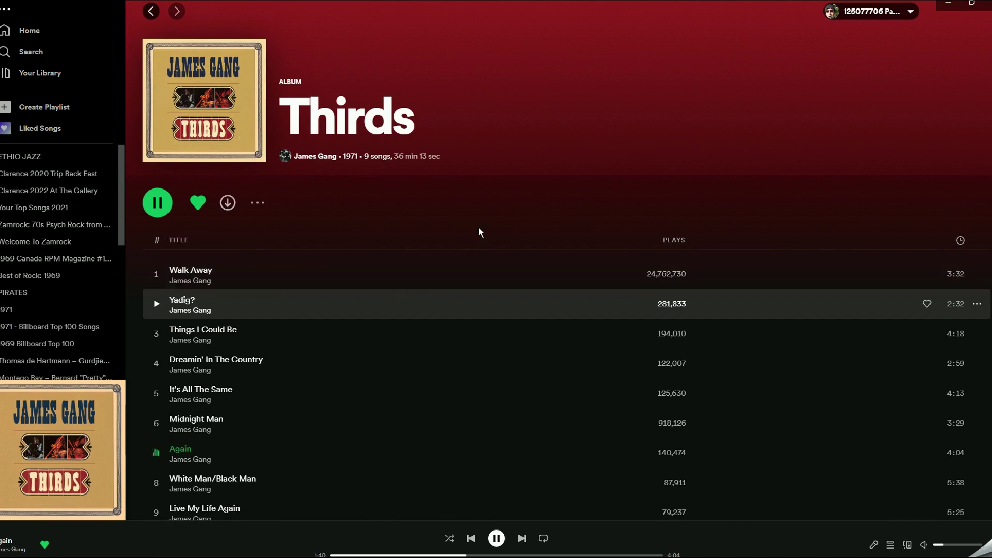
pyautogui.scroll(-1, 413, 284)
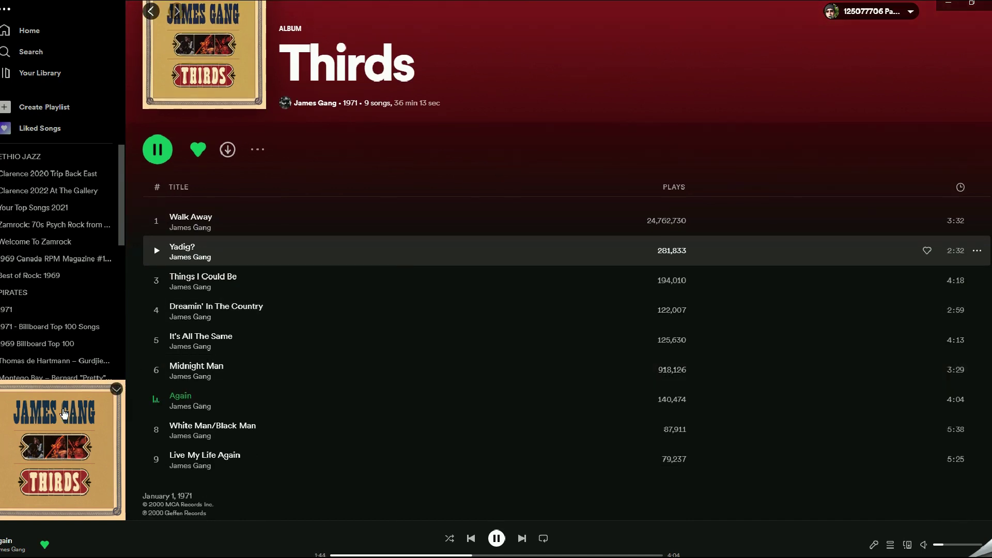
pyautogui.scroll(1, 398, 272)
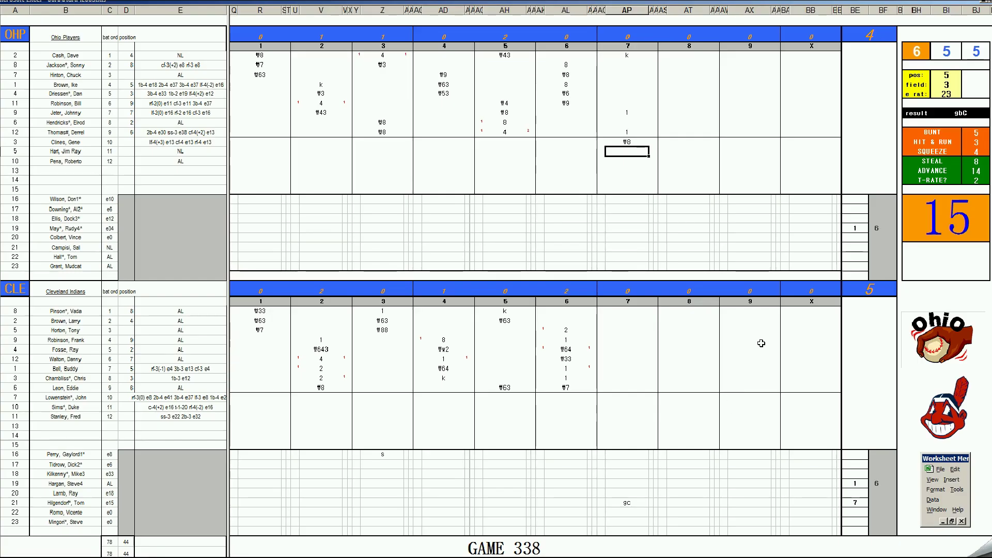
# Finish ₩53 in Ohio's seventh and put a 7 in Ohio's pitchers' area
pyautogui.write('53')
pyautogui.click(856, 247)
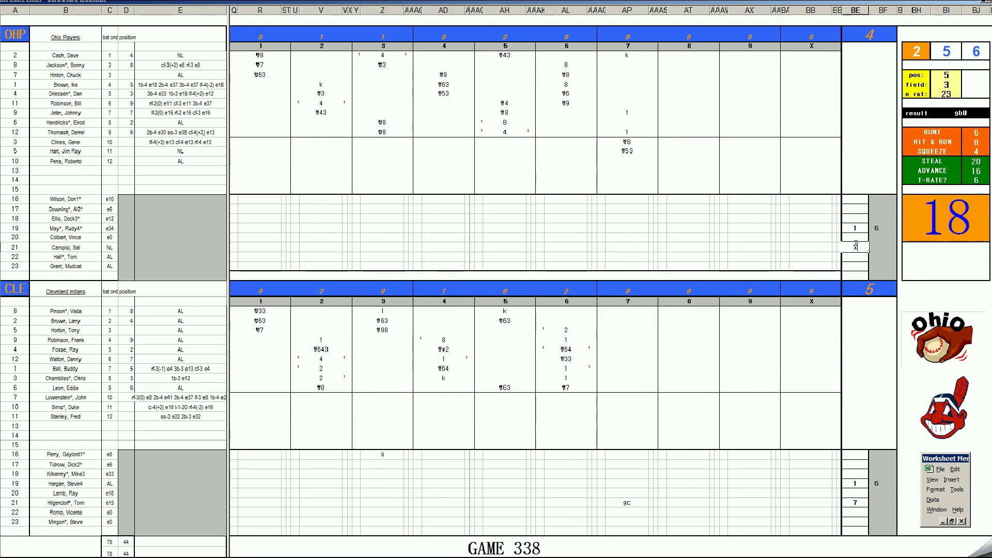
pyautogui.click(630, 313)
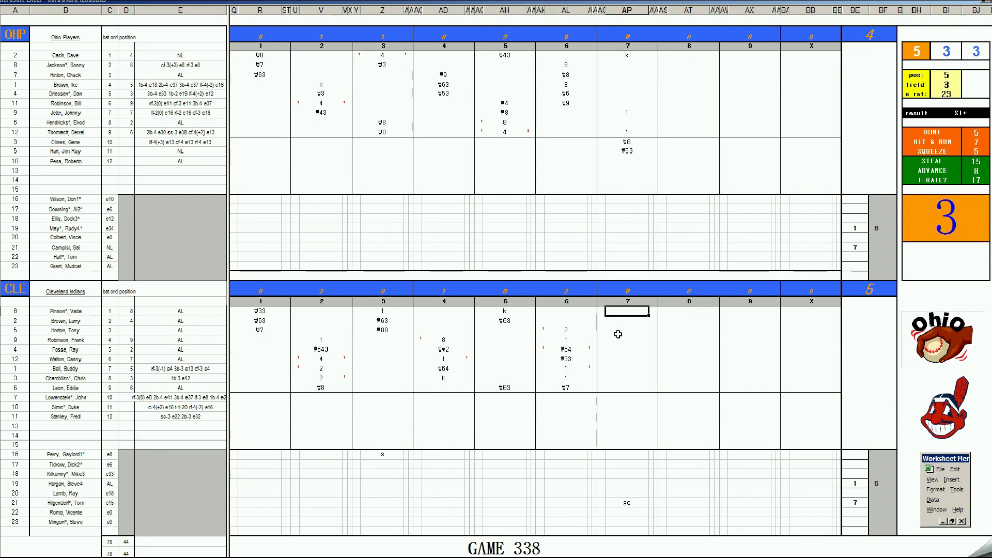
# Enter Cleveland's seventh-inning plays 8, ₩6, 8 and ₩4
pyautogui.write('8')
pyautogui.press('Return')
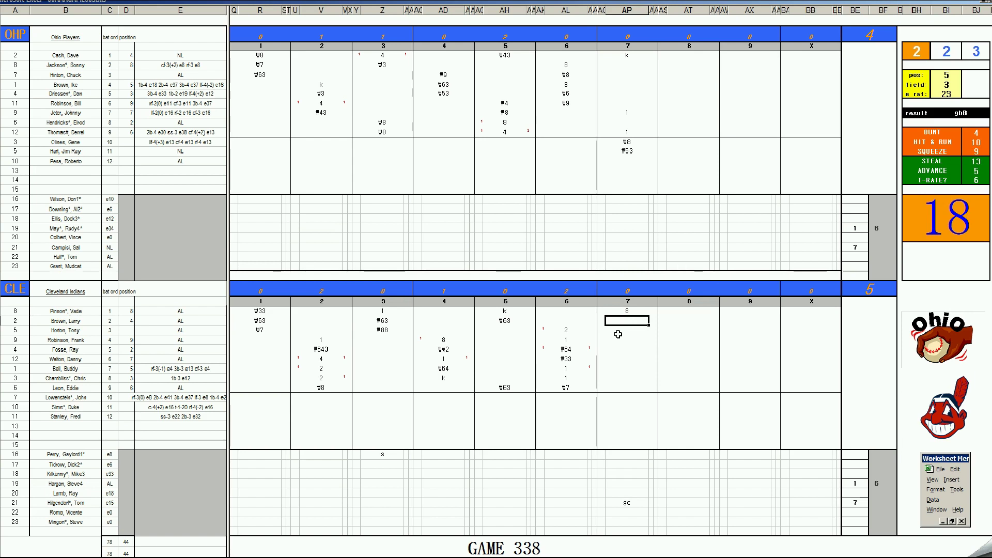
pyautogui.write('#6')
pyautogui.press('Return')
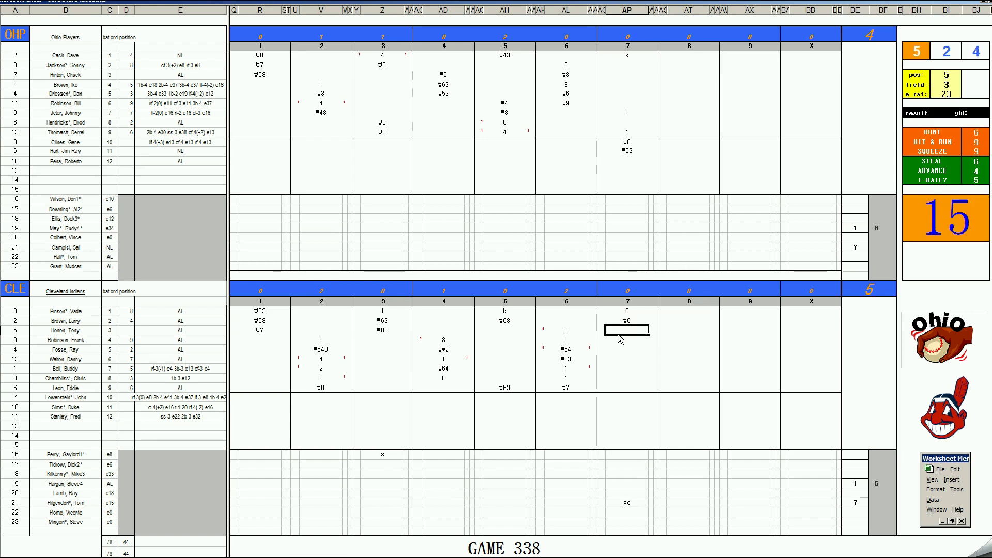
pyautogui.write('8')
pyautogui.press('Return')
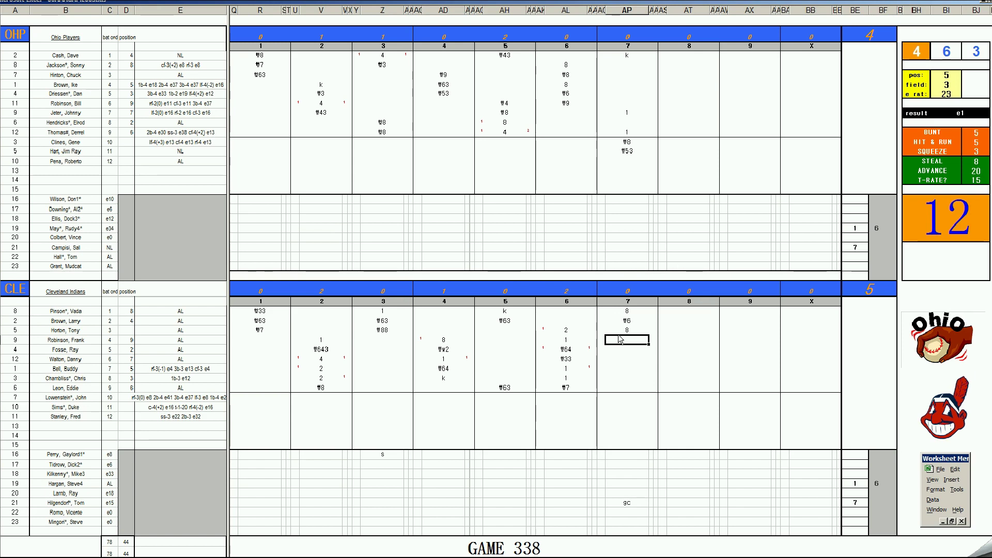
pyautogui.write('#4')
pyautogui.press('Return')
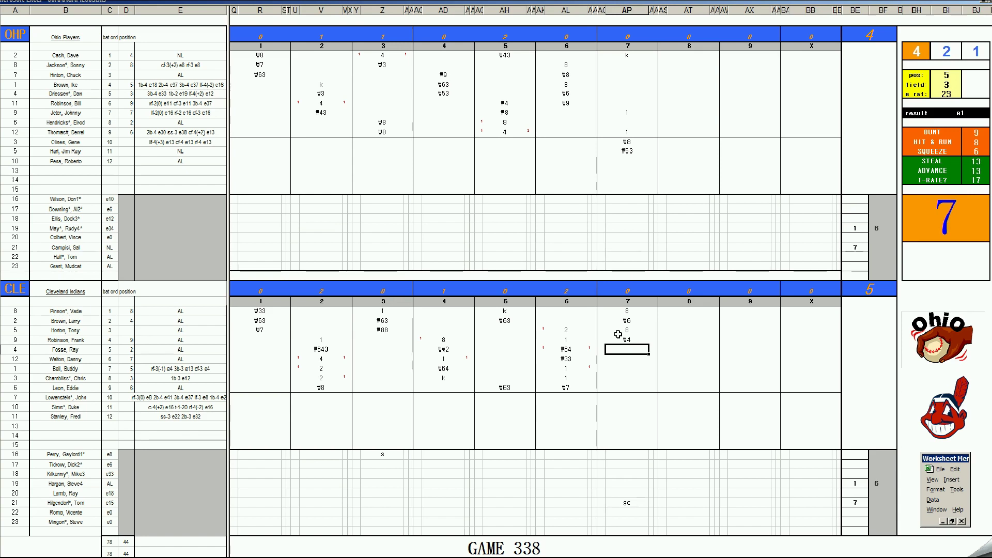
# Set position 9, field 2, rating 11, then enter ₩9 below ₩4
pyautogui.write('9')
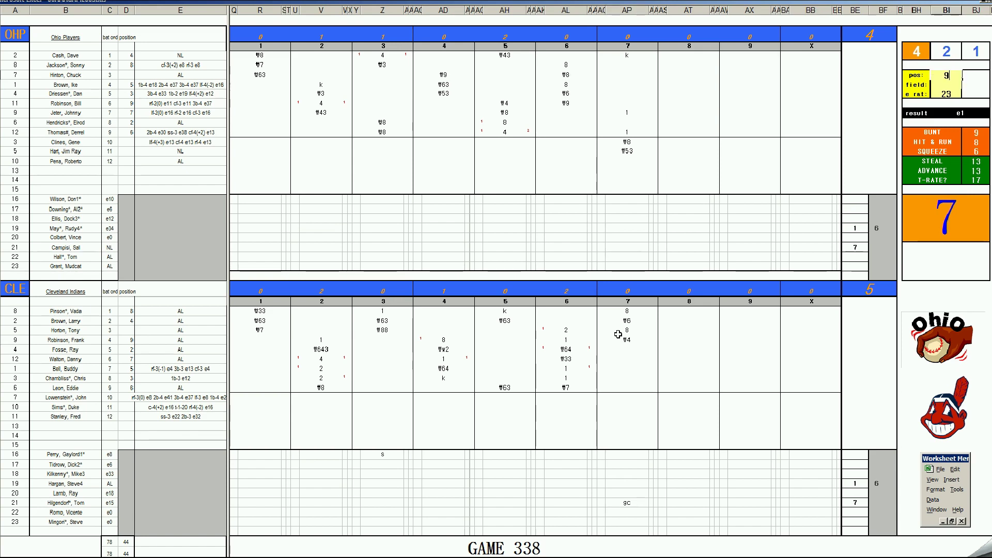
pyautogui.press('Return')
pyautogui.write('2')
pyautogui.press('Return')
pyautogui.write('11')
pyautogui.press('Return')
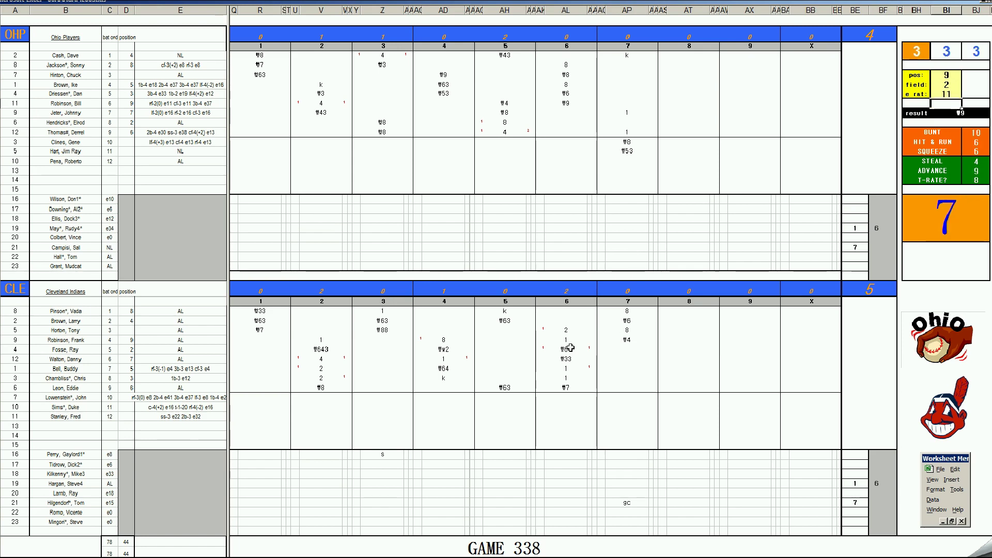
pyautogui.click(626, 350)
pyautogui.write('#9')
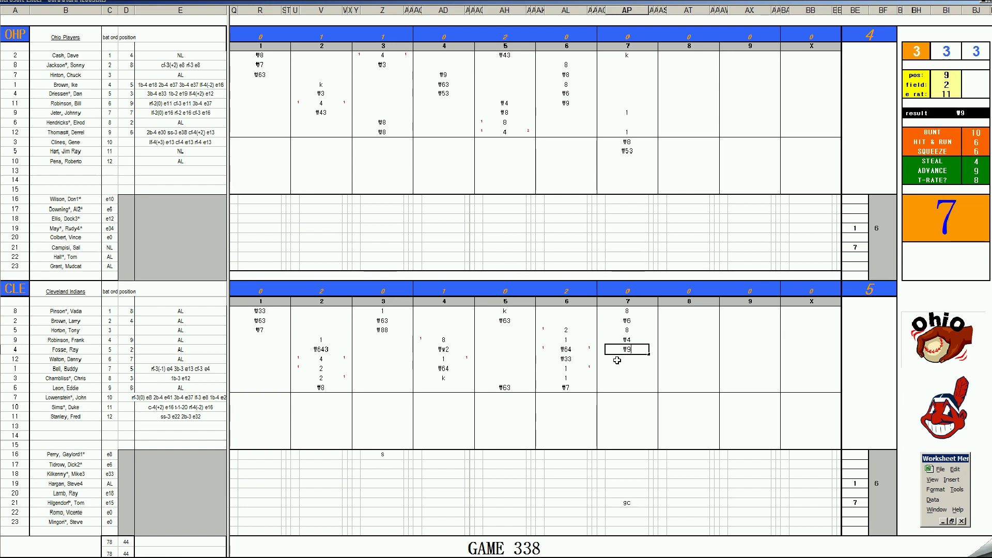
# Enter 1 and 8 in Cleveland's pitchers' area after the ₩9 closes the seventh
pyautogui.click(878, 504)
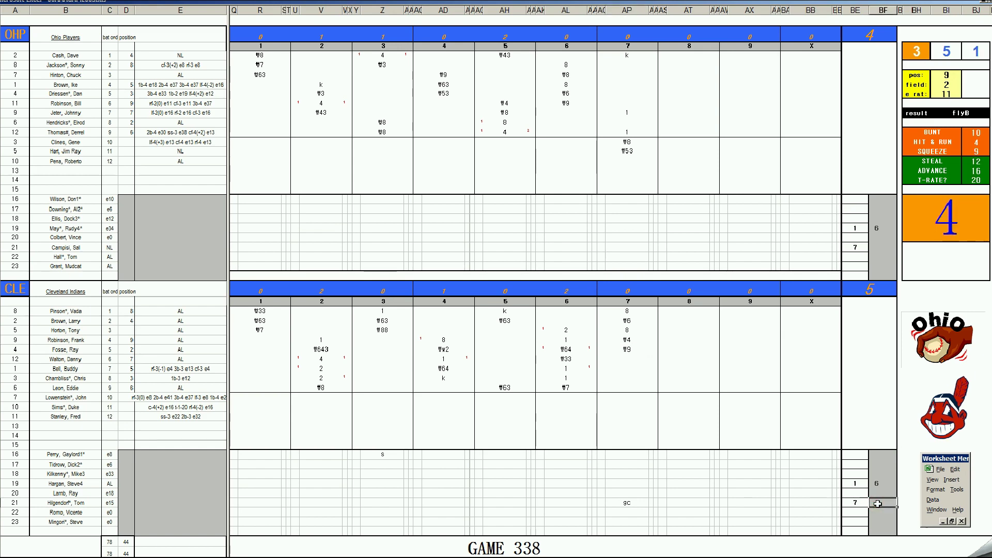
pyautogui.press('Return')
pyautogui.write('8')
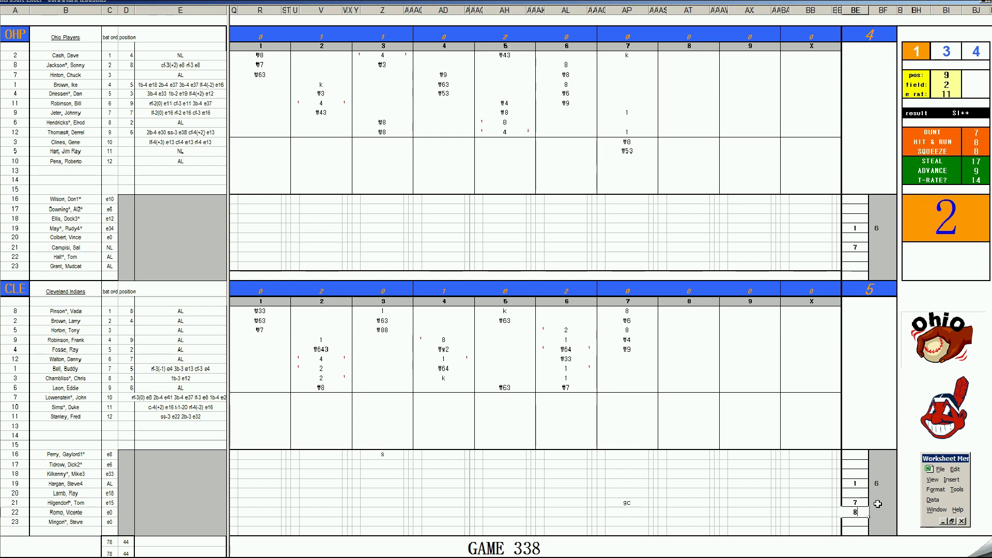
# Open Ohio's eighth inning with a k and a ₩43 out
pyautogui.click(682, 71)
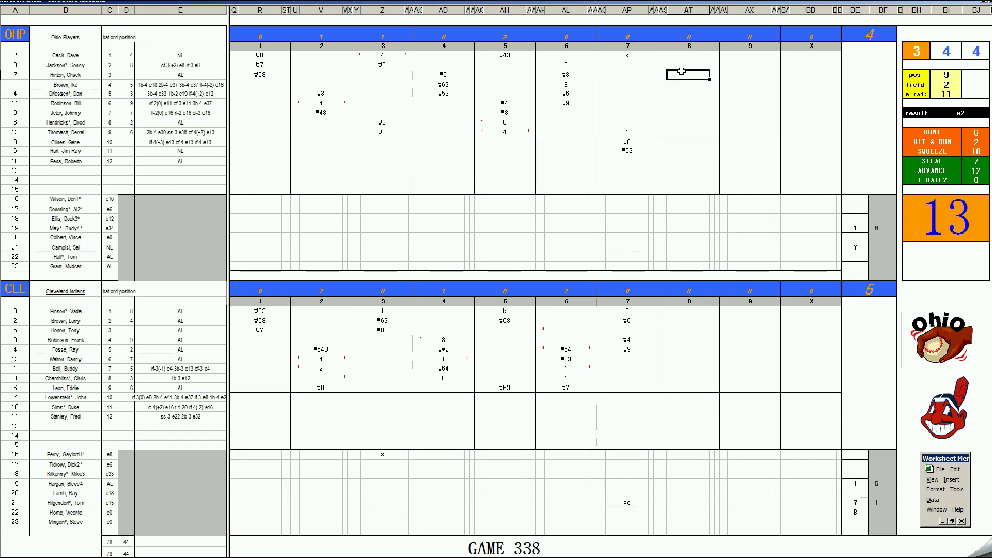
pyautogui.write('k')
pyautogui.press('Return')
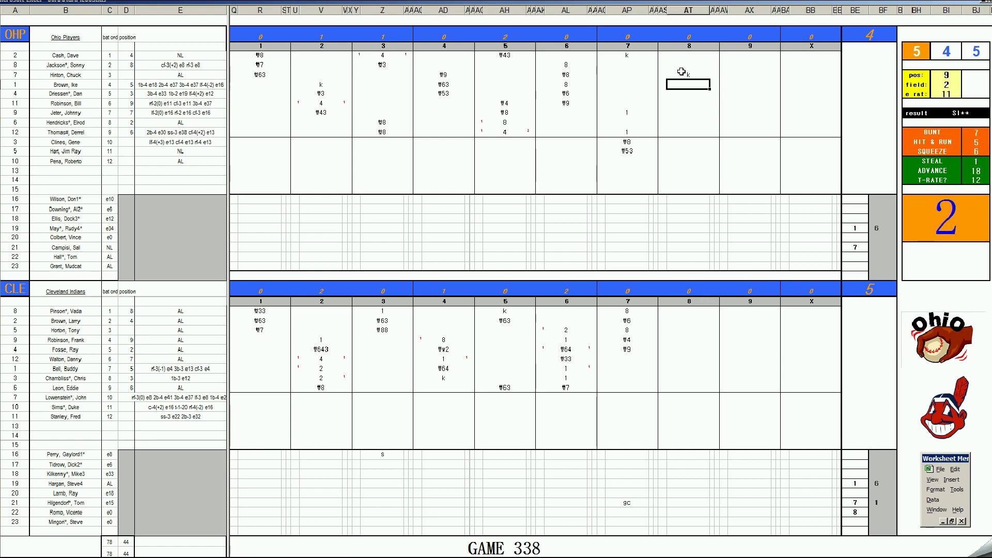
pyautogui.write('#43')
# Credit Cleveland's reliever with +2/3 innings, add the next pitcher entering in the 8th, noted dd
pyautogui.click(884, 512)
pyautogui.write('+2')
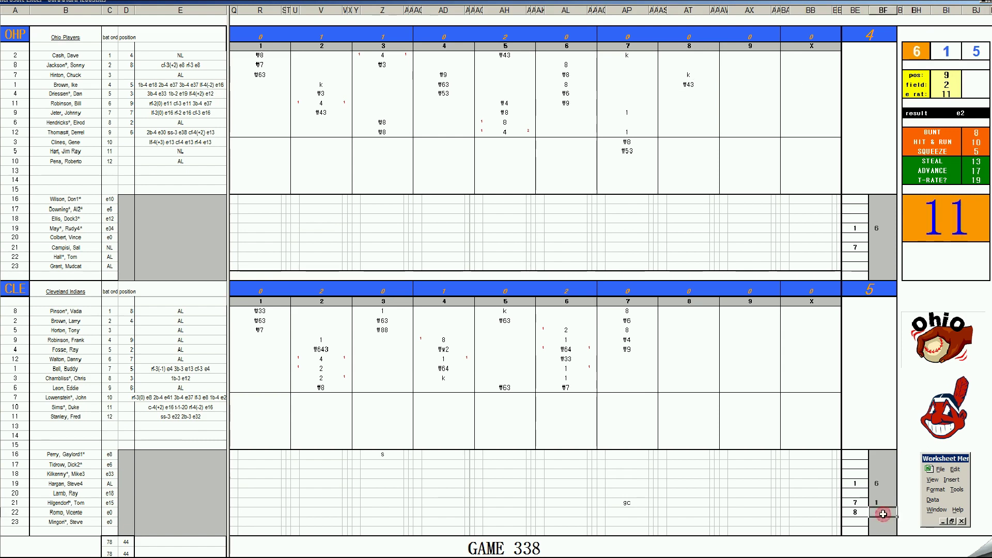
pyautogui.write('/3')
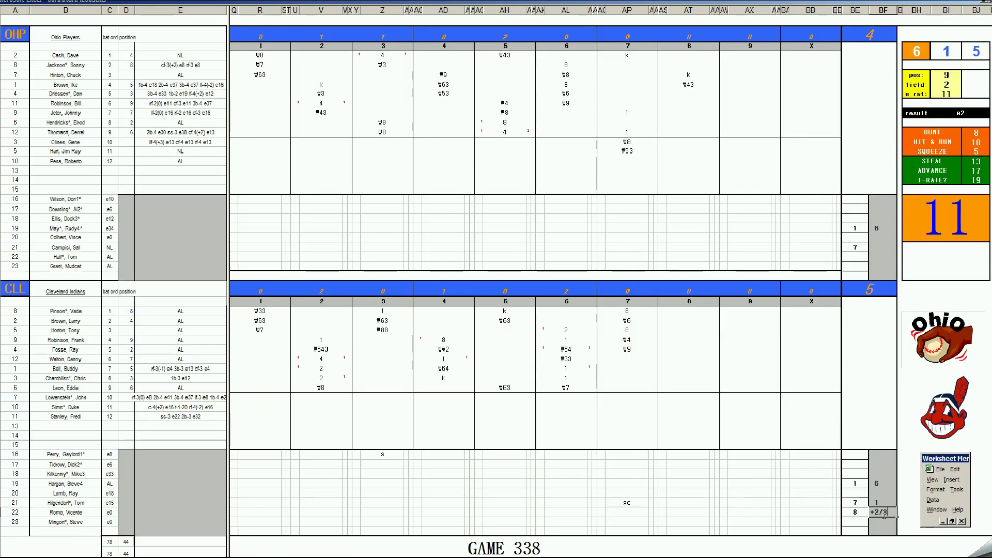
pyautogui.click(850, 521)
pyautogui.write('8')
pyautogui.press('Return')
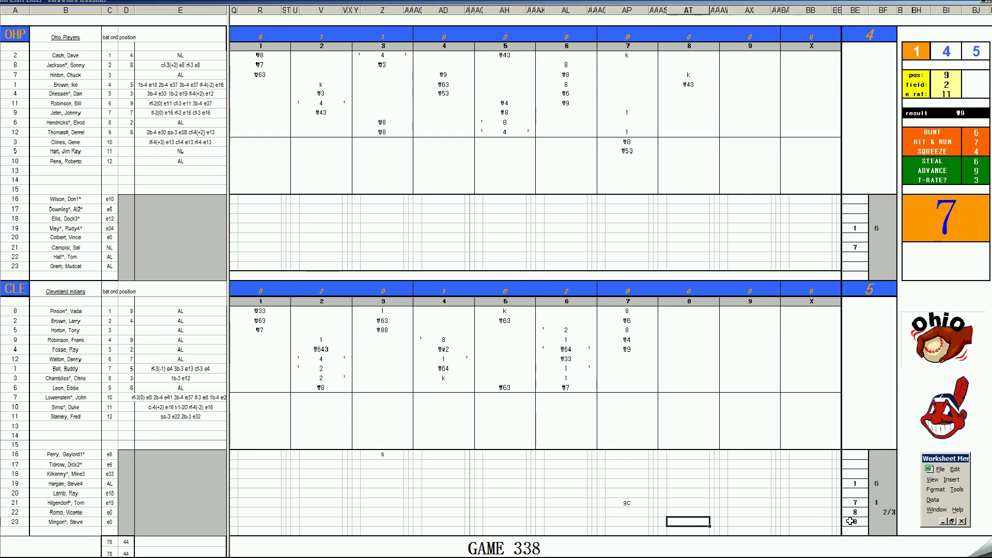
pyautogui.write('dd')
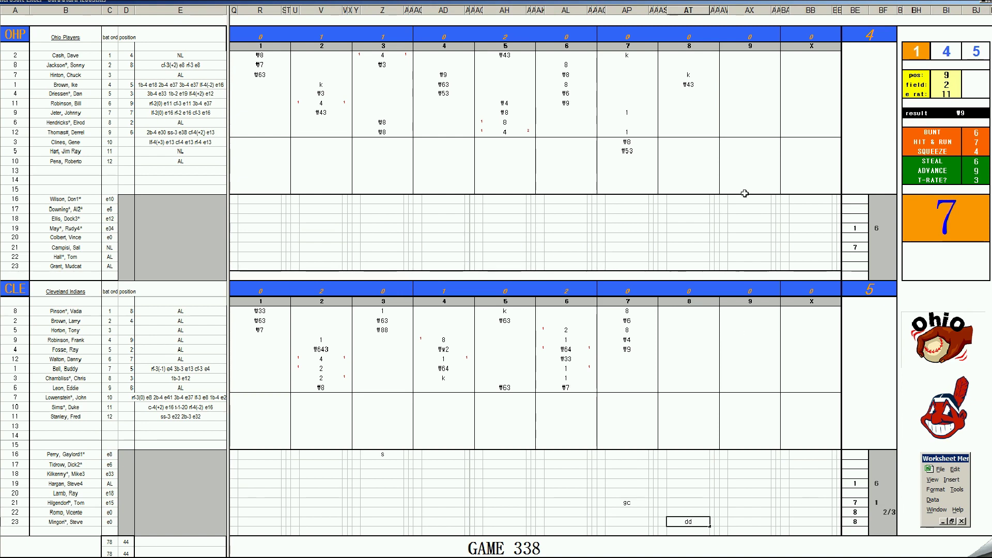
# Close Ohio's eighth with #63, then enter 8 and 1 for Cleveland with position 2
pyautogui.click(688, 94)
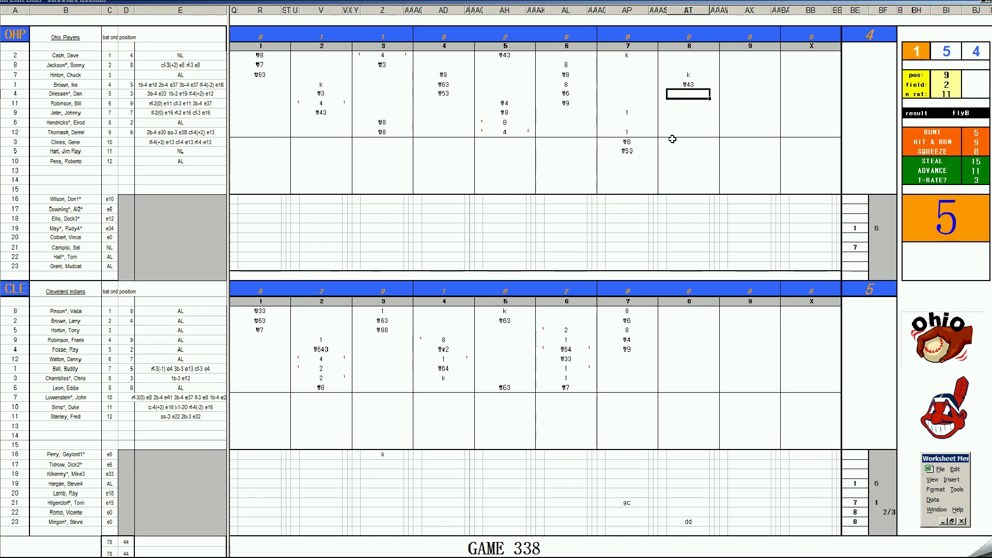
pyautogui.write('#63')
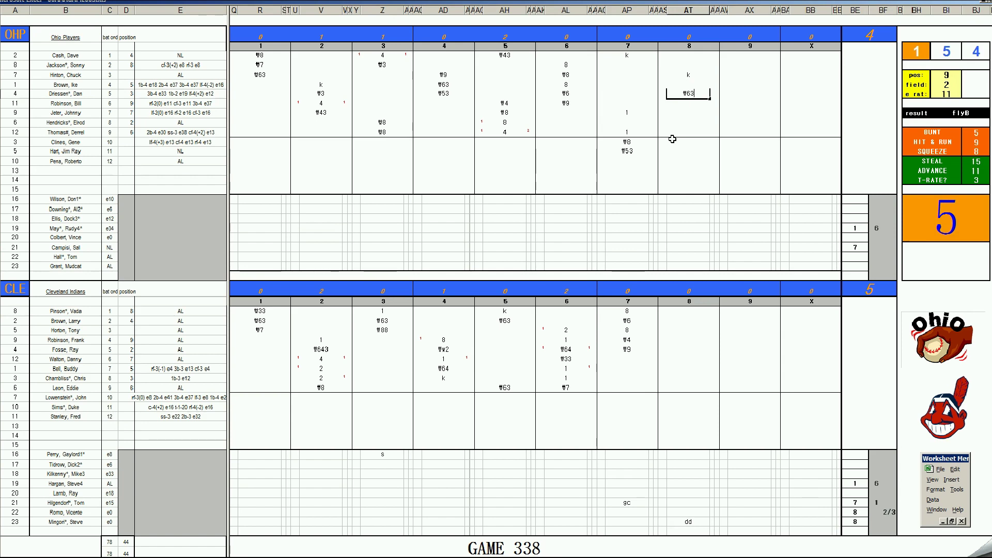
pyautogui.click(683, 359)
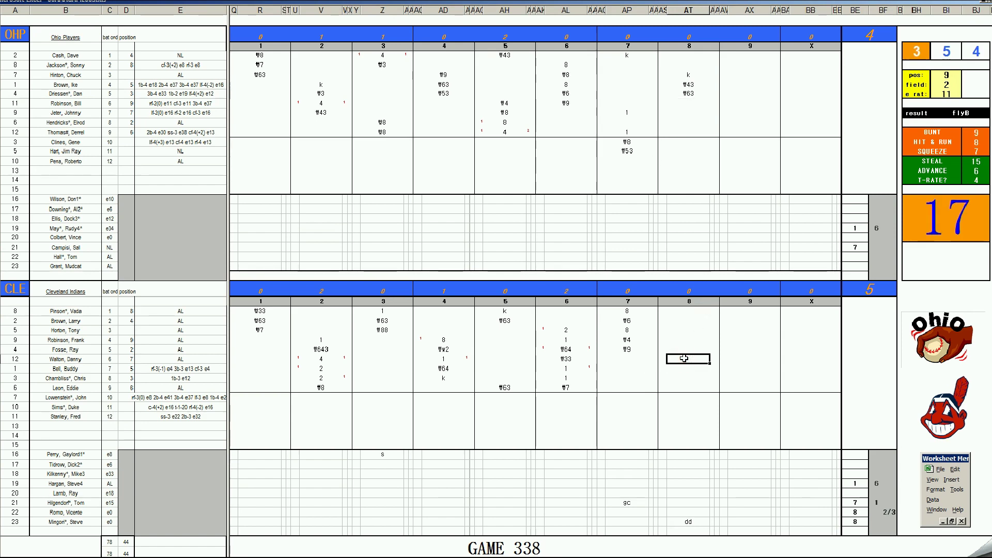
pyautogui.press('Return')
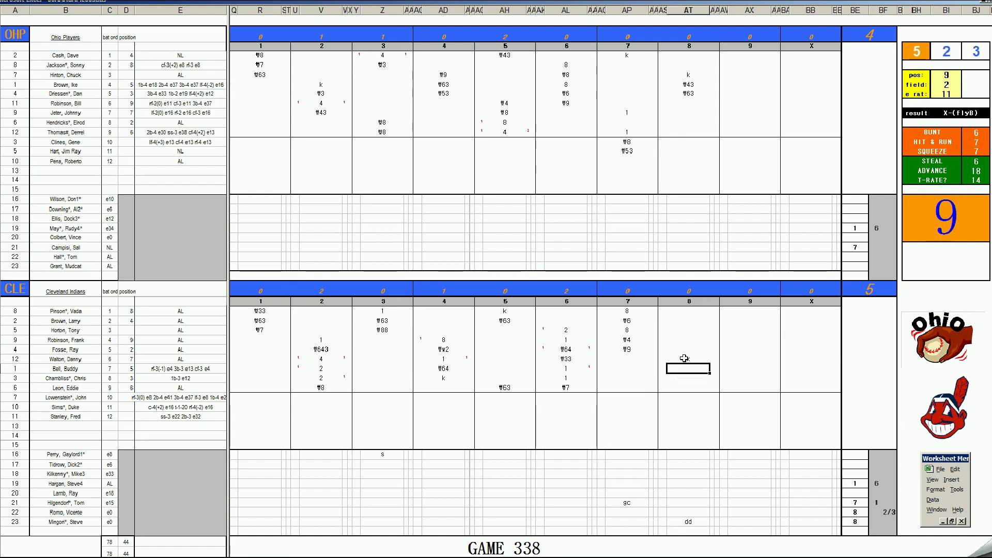
pyautogui.write('8')
pyautogui.press('Return')
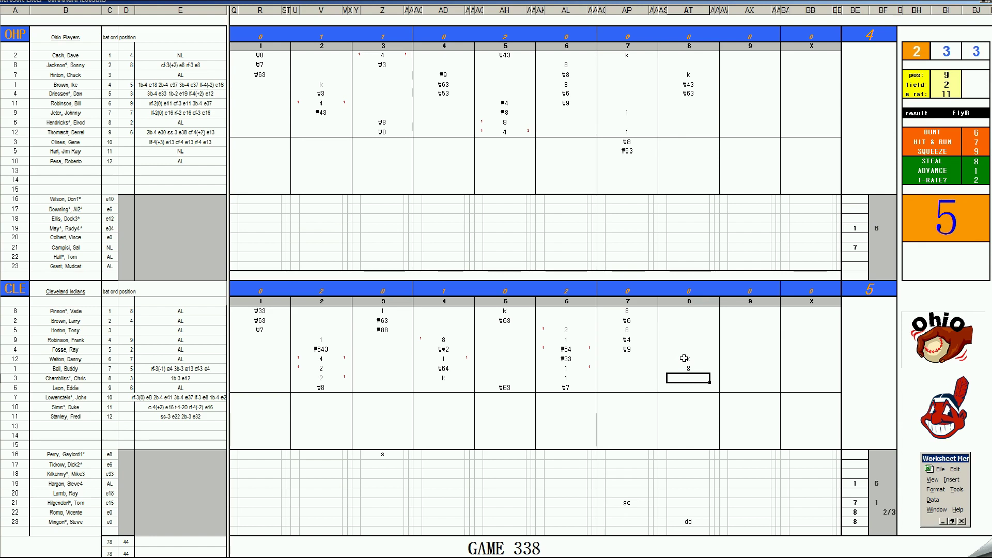
pyautogui.write('1')
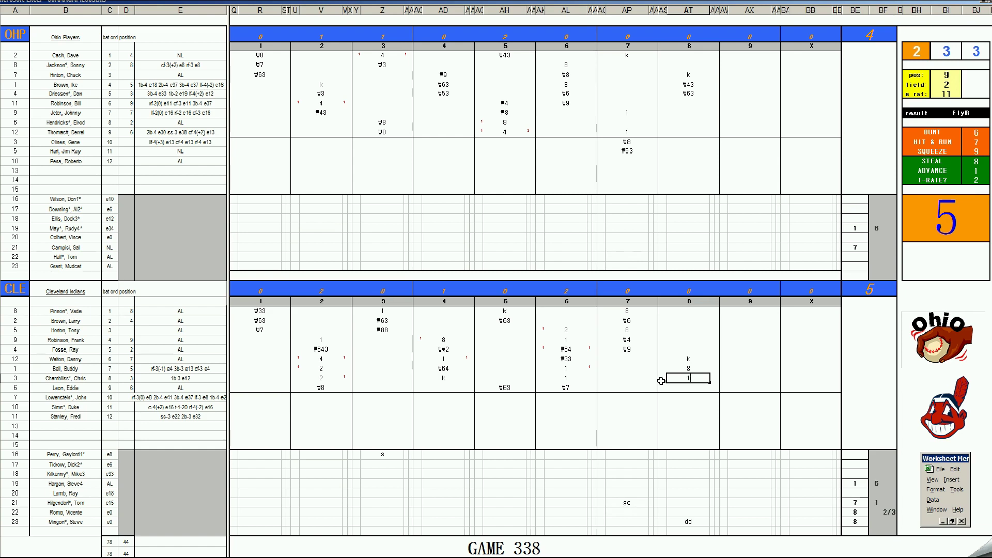
pyautogui.press('Return')
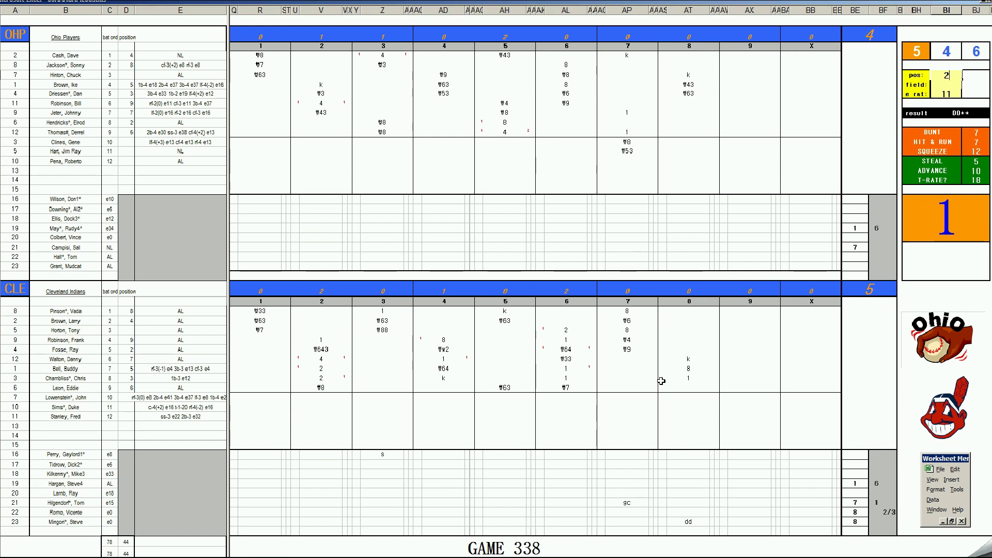
pyautogui.press('Return')
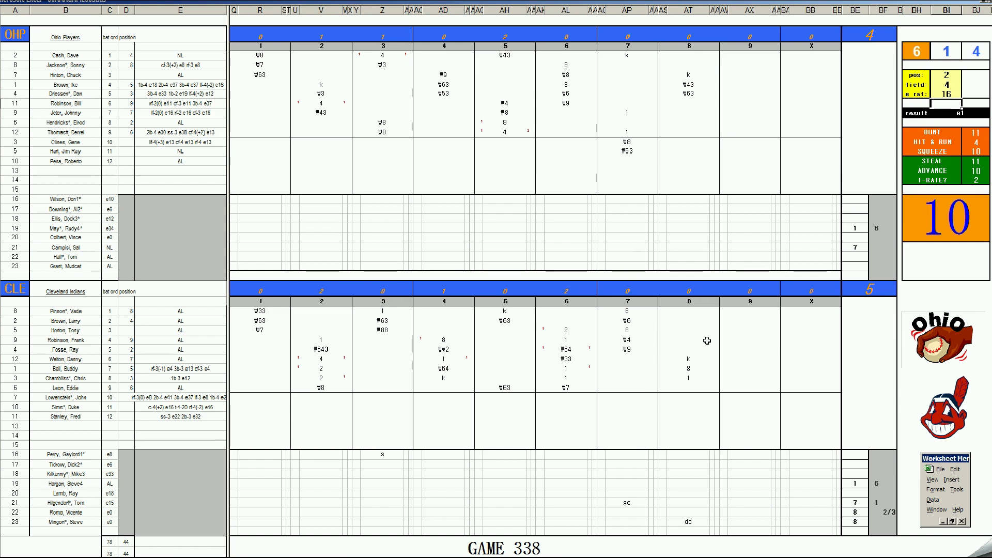
# Add e2, #5 and 1 to Cleveland's eighth and move into the run-marker cells
pyautogui.click(691, 386)
pyautogui.write('e2')
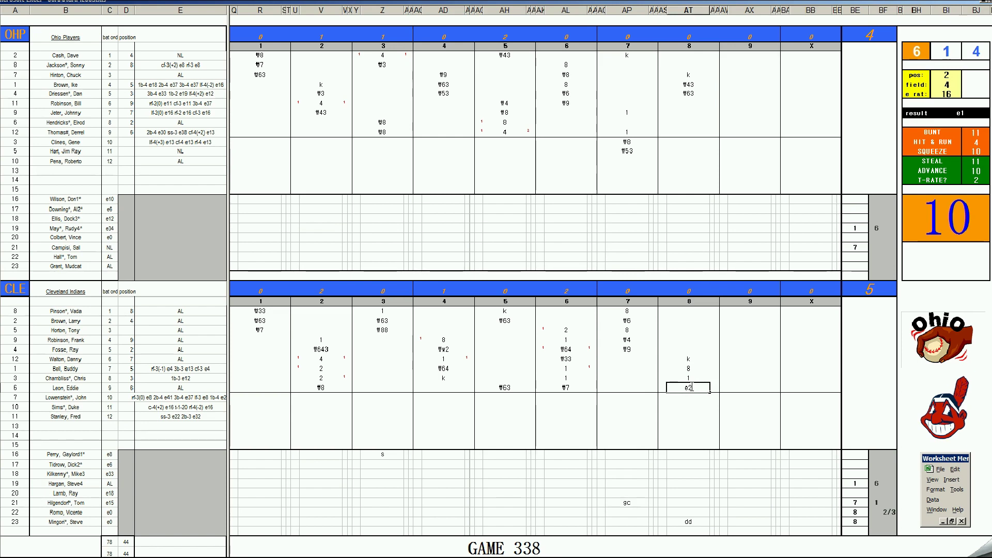
pyautogui.click(689, 310)
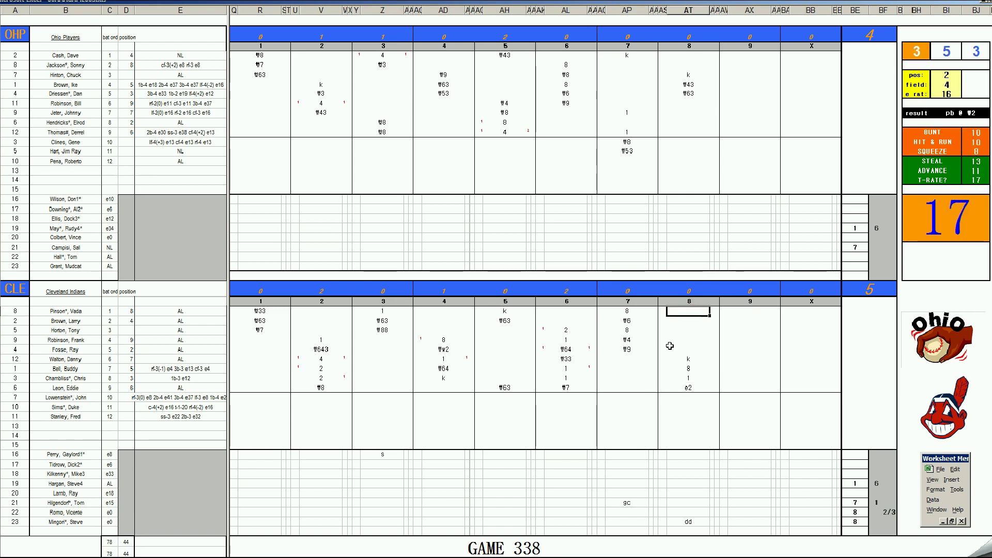
pyautogui.write('#5')
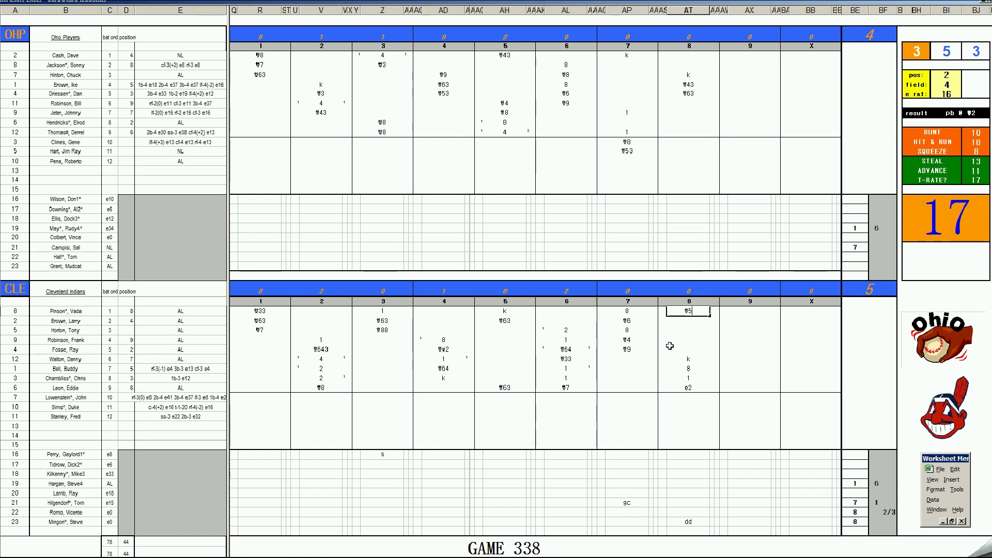
pyautogui.press('Return')
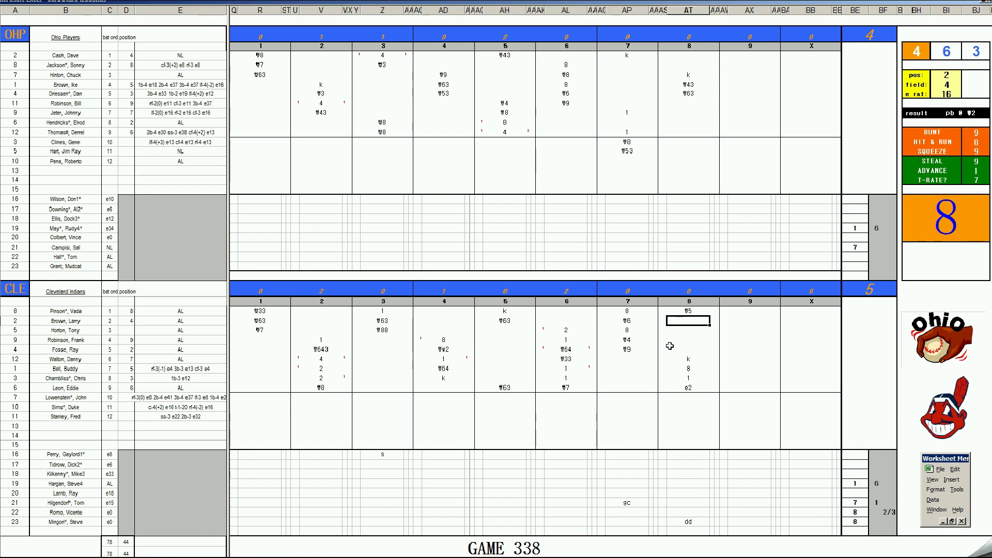
pyautogui.write('1')
pyautogui.press('Left')
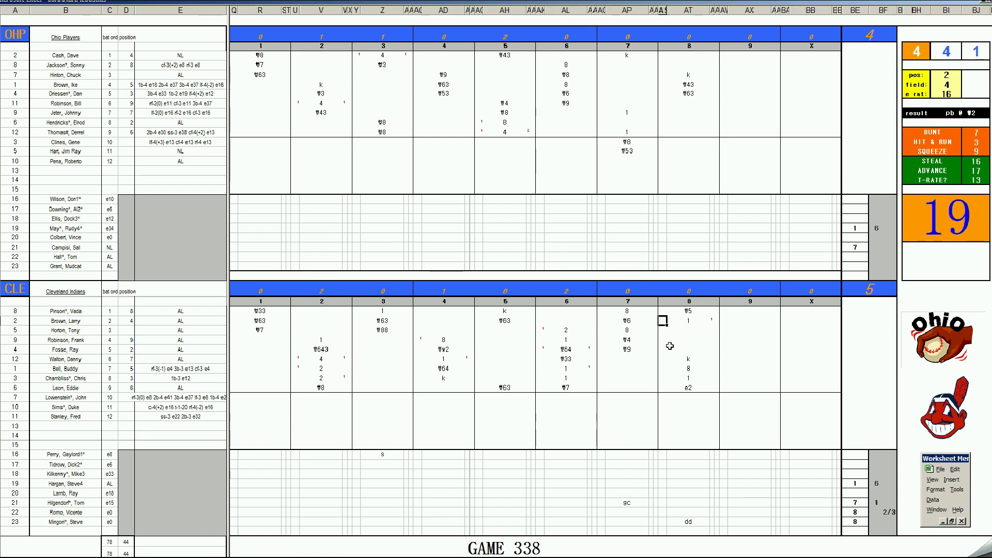
pyautogui.press('Down')
pyautogui.press('Down')
pyautogui.press('Down')
pyautogui.press('Down')
pyautogui.press('Down')
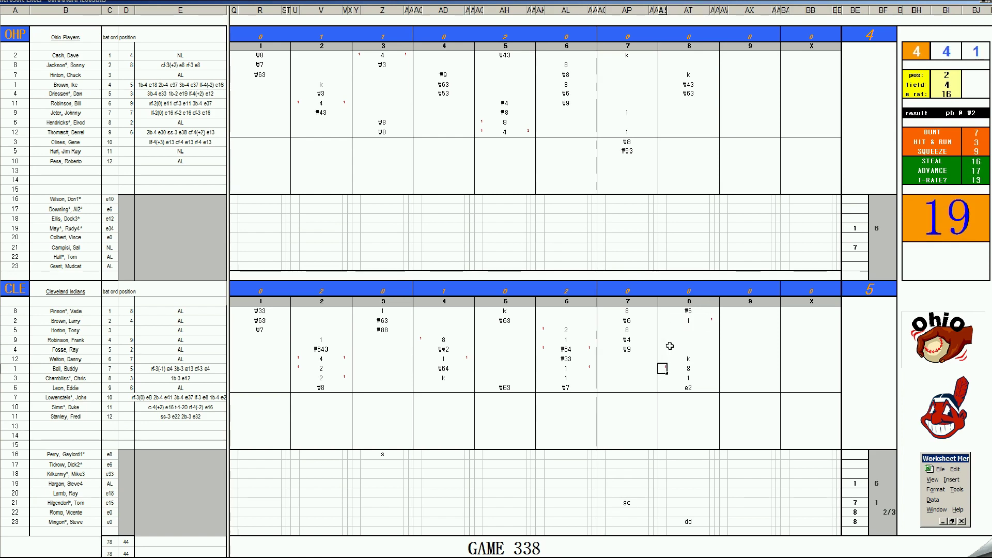
# Mark a run with 1, give Ohio's pitcher 5/3 innings, and add a reliever entering in the 8th
pyautogui.write('1')
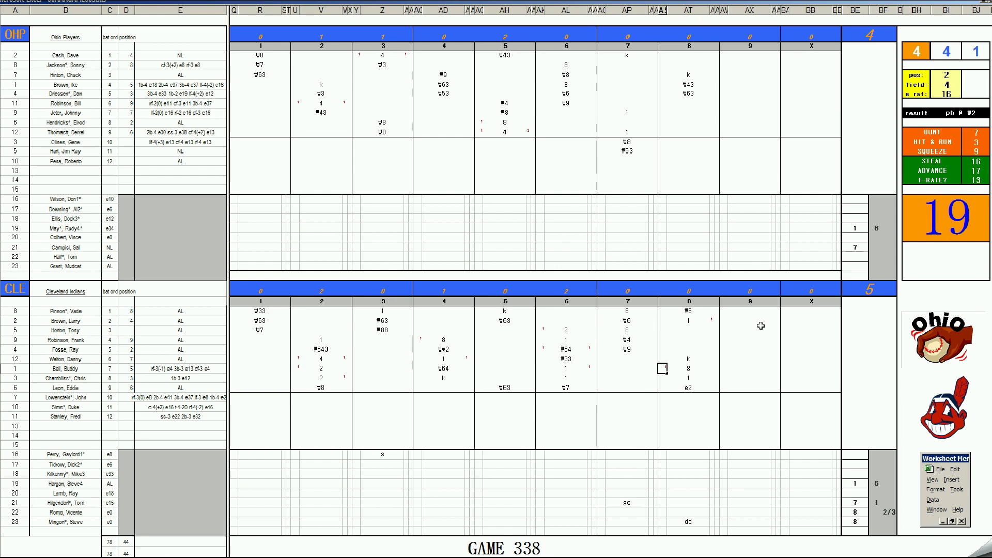
pyautogui.click(882, 247)
pyautogui.write('5/3')
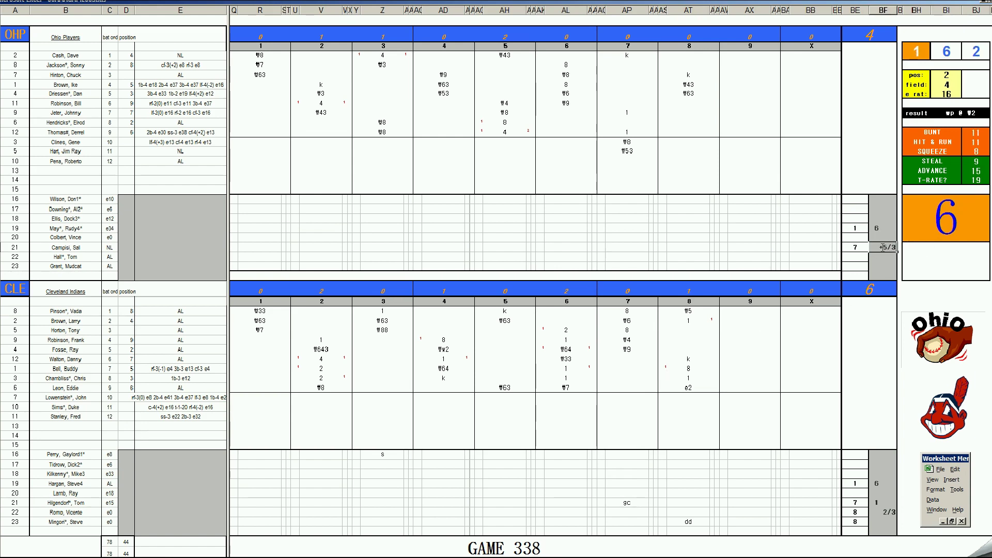
pyautogui.press('Left')
pyautogui.press('Up')
pyautogui.write('8')
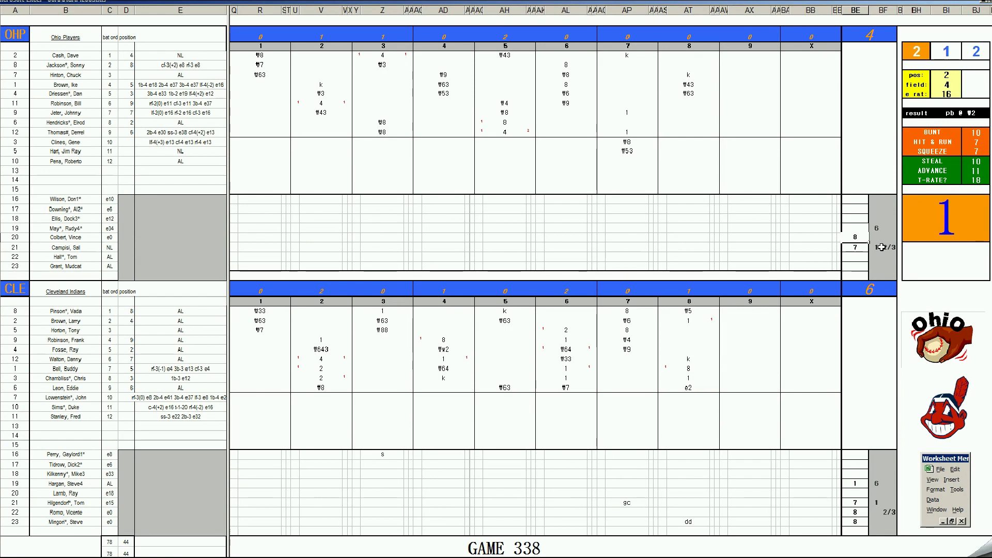
pyautogui.press('Left')
pyautogui.press('Left')
pyautogui.press('Left')
pyautogui.press('Left')
pyautogui.press('Left')
pyautogui.press('Left')
pyautogui.press('Left')
pyautogui.press('Left')
pyautogui.press('Left')
pyautogui.press('Left')
pyautogui.press('Left')
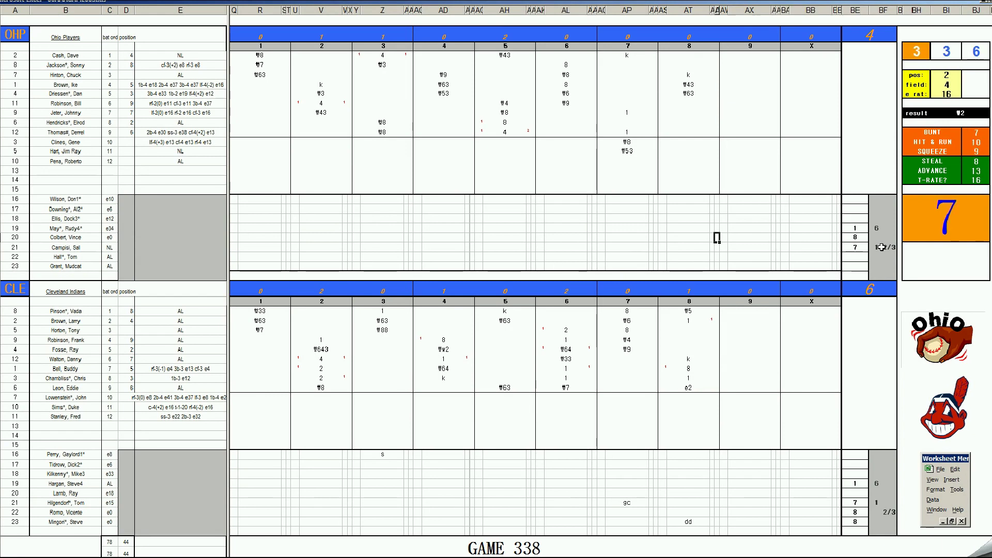
# Note th for the reliever and log #53 in Cleveland's eighth
pyautogui.write('th')
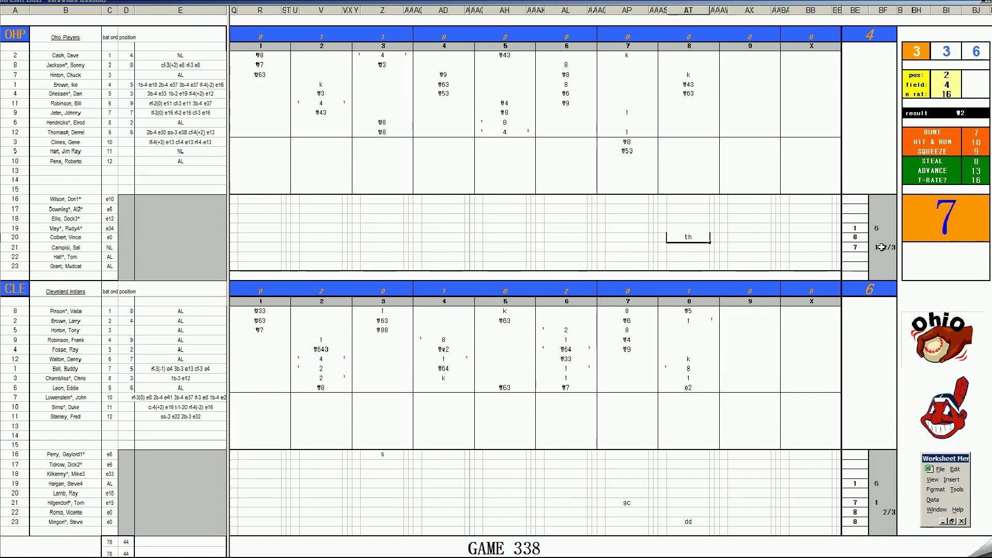
pyautogui.click(686, 330)
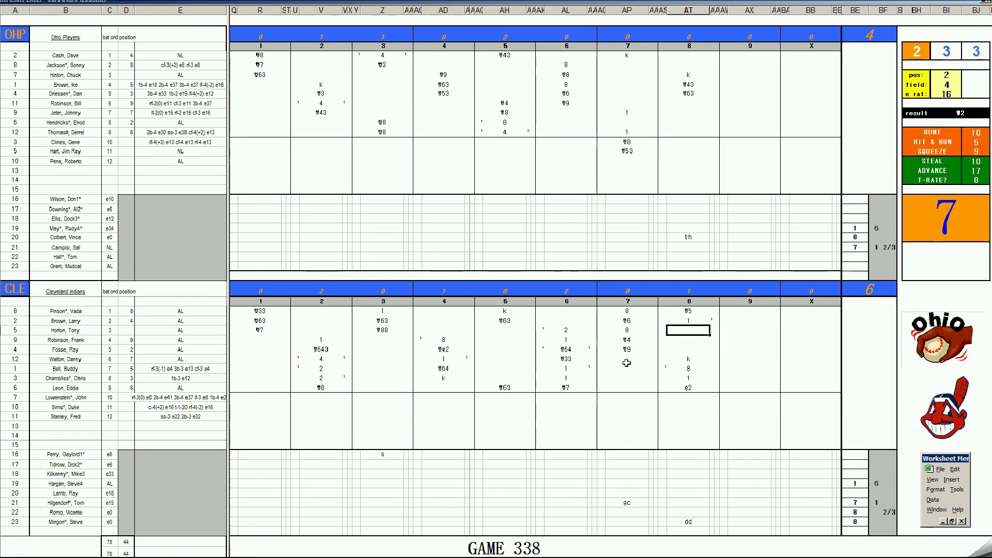
pyautogui.write('#53')
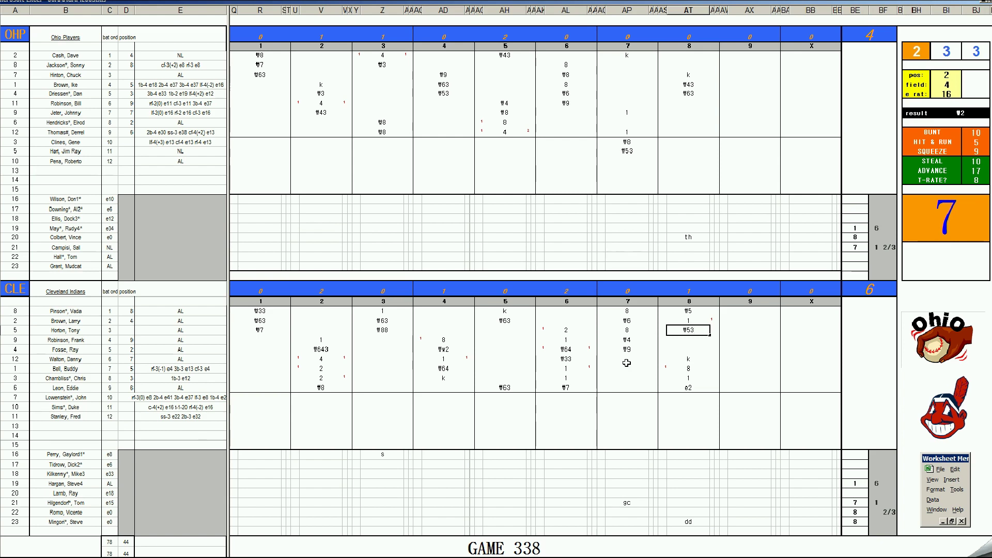
# Record Ohio's ninth: a #9 out, a k strikeout and a 2
pyautogui.click(739, 104)
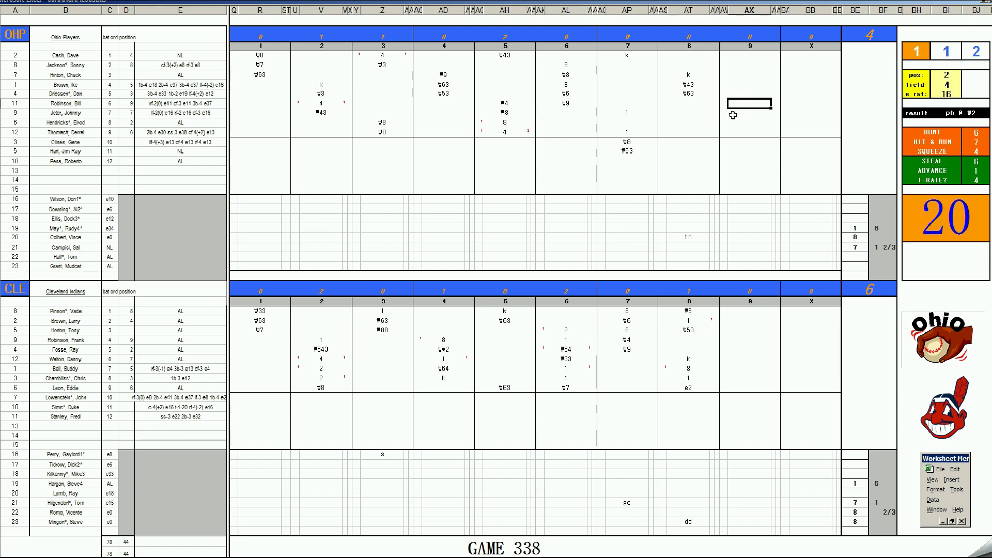
pyautogui.write('#9')
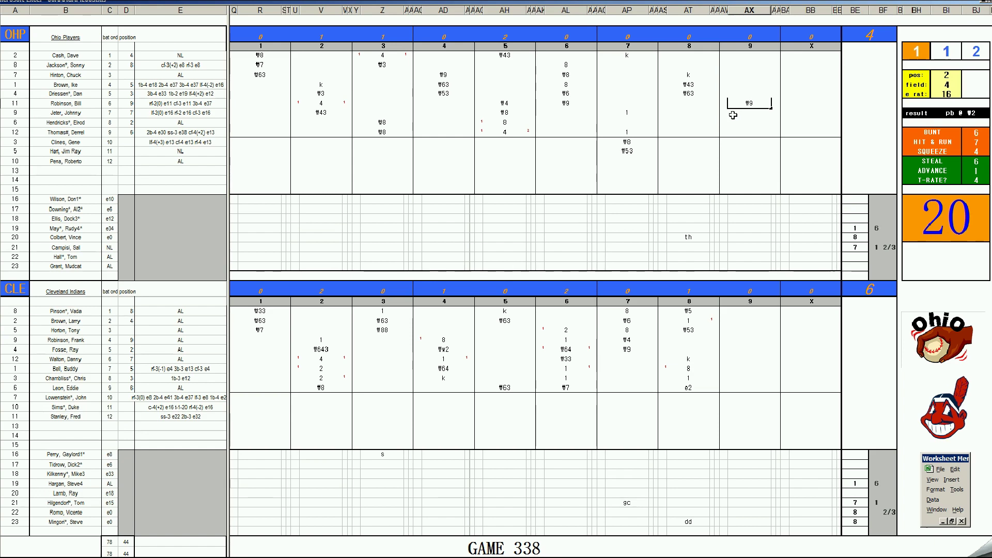
pyautogui.press('Return')
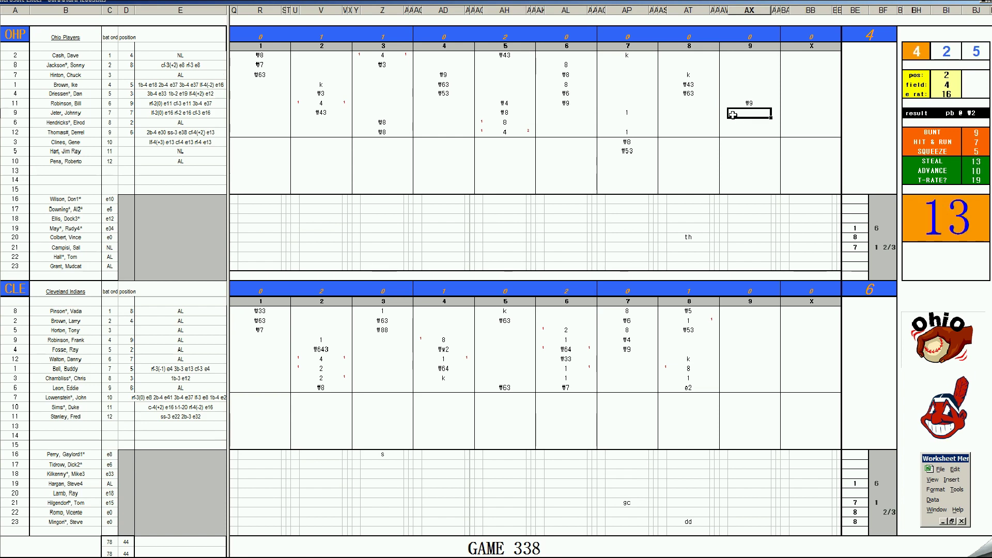
pyautogui.press('Down')
pyautogui.press('Down')
pyautogui.press('Down')
pyautogui.press('Down')
pyautogui.press('Down')
pyautogui.press('Up')
pyautogui.press('Up')
pyautogui.press('Up')
pyautogui.press('Up')
pyautogui.press('Up')
pyautogui.write('k')
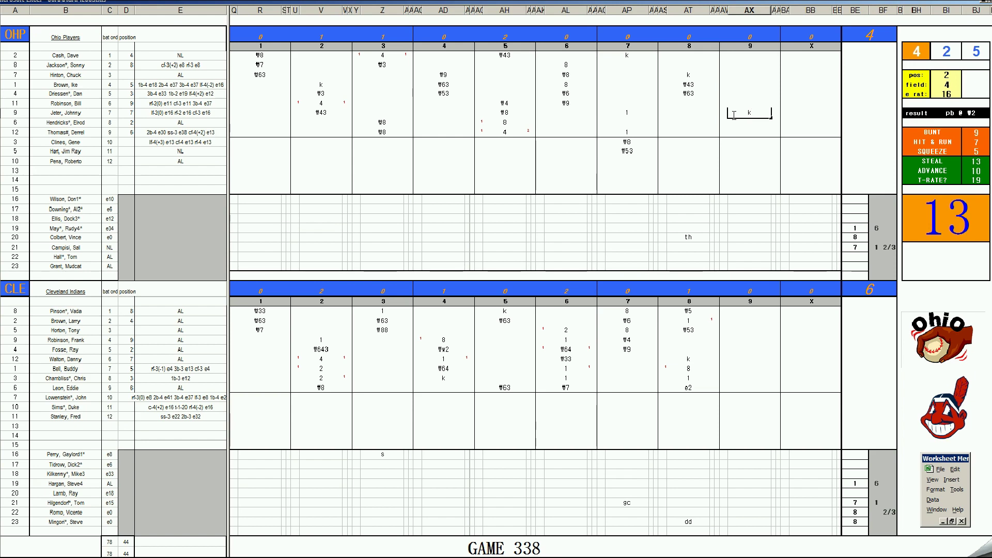
pyautogui.press('Return')
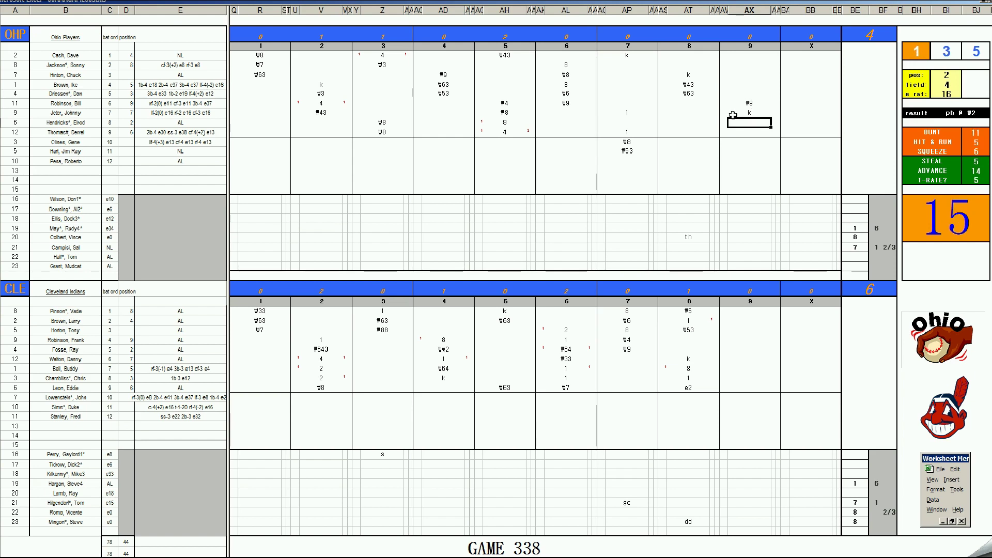
pyautogui.press('Down')
pyautogui.press('Down')
pyautogui.write('2')
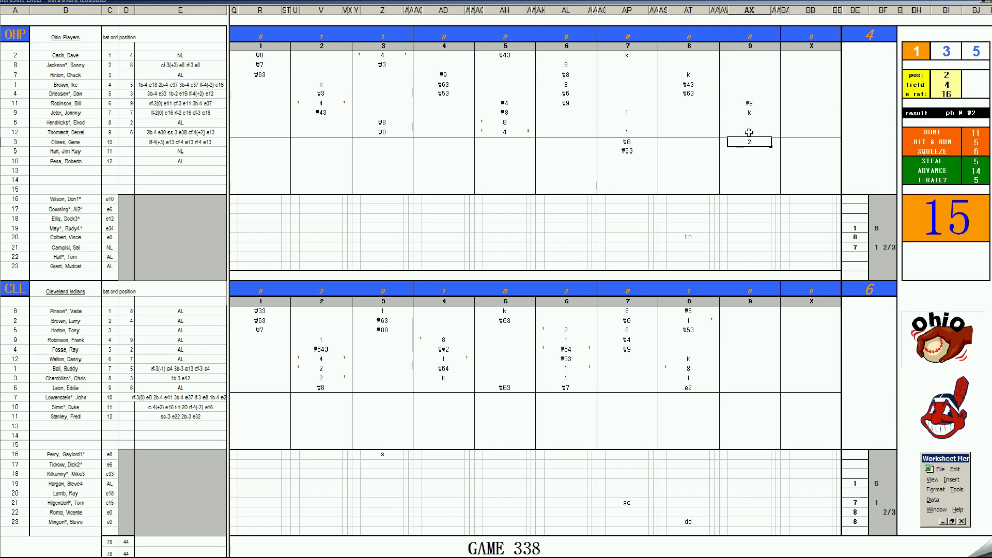
# Enter 6 in Ohio's ninth inning and select Cleveland's last pitcher's innings cell
pyautogui.click(749, 133)
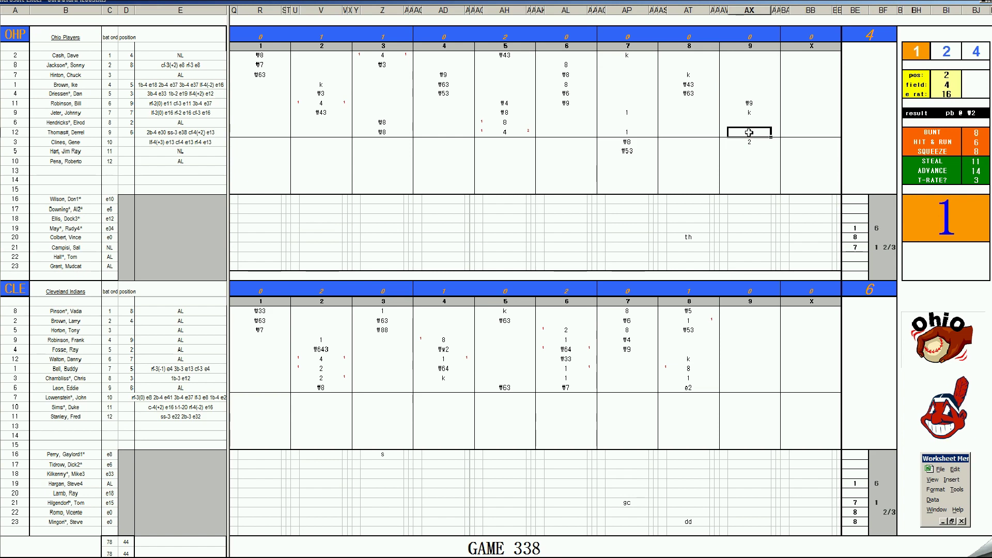
pyautogui.write('6')
pyautogui.press('Return')
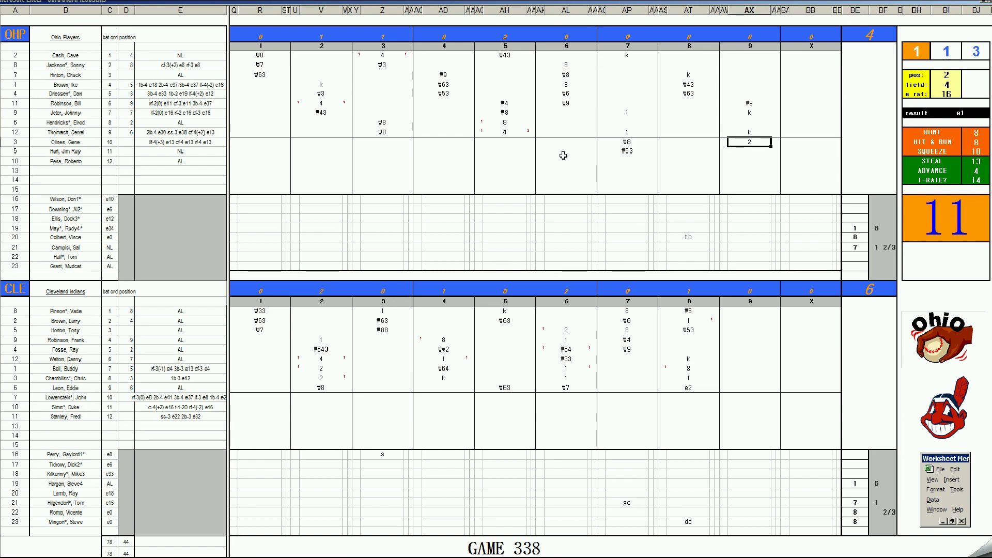
pyautogui.click(880, 521)
# Give Cleveland's last pitcher 1 2/3 innings, clear the Ohio starter's 6, and enter 1/3
pyautogui.write('1 2/3')
pyautogui.press('Return')
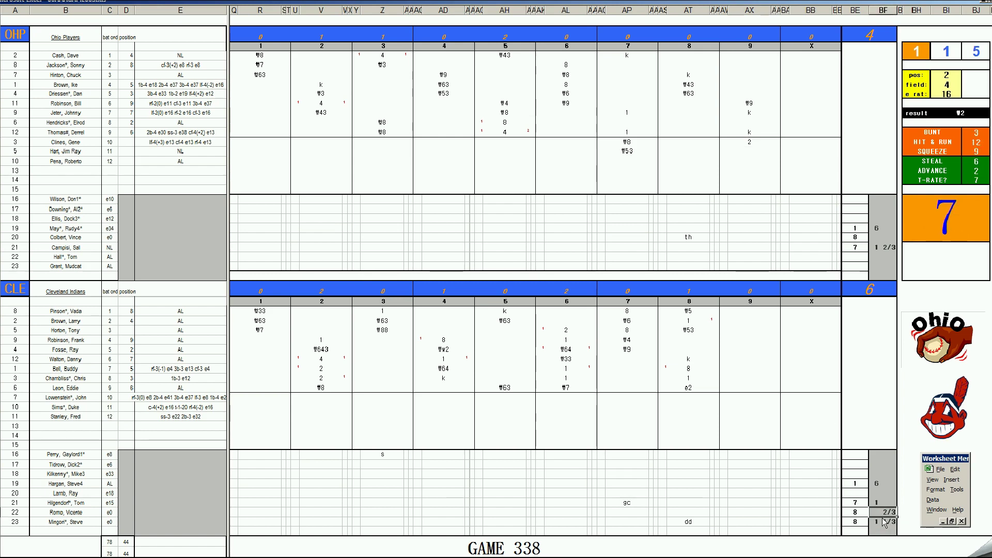
pyautogui.click(878, 229)
pyautogui.press('Delete')
pyautogui.write('1/3')
pyautogui.press('Return')
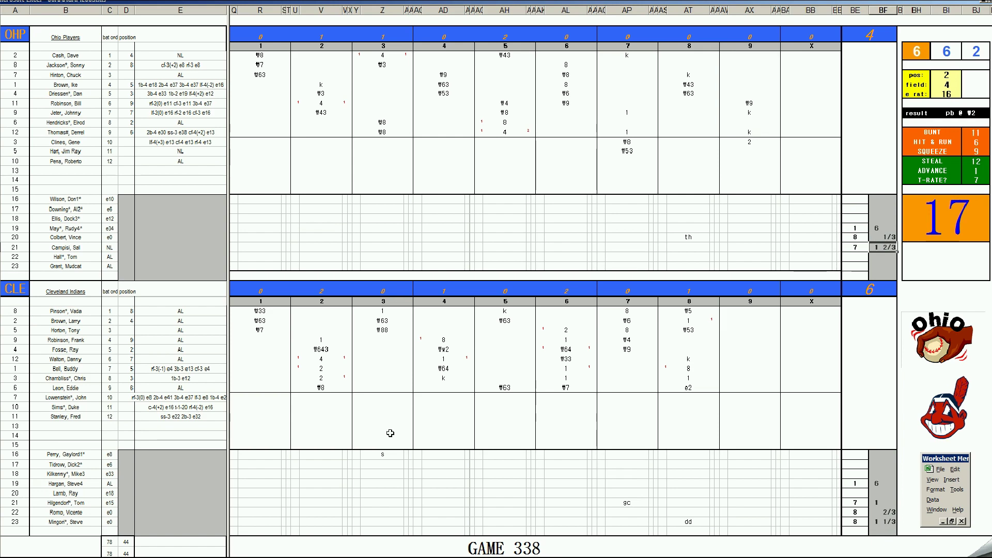
# Run the box-score macro and enter reliever stats: 1, 1, 2 in row 23, 1 in row 22, 1, 1 in row 21
pyautogui.click(198, 481)
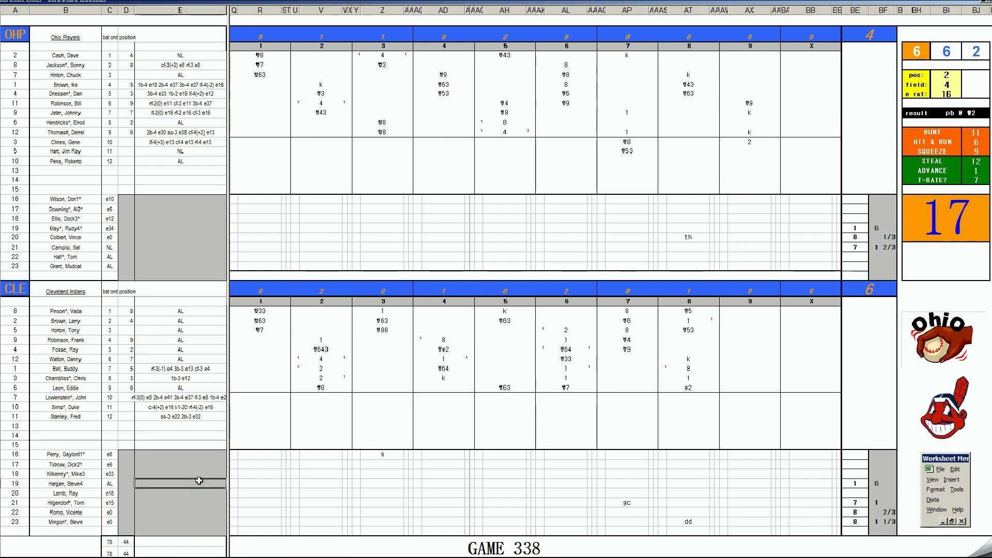
pyautogui.hotkey('ctrl', 'n')
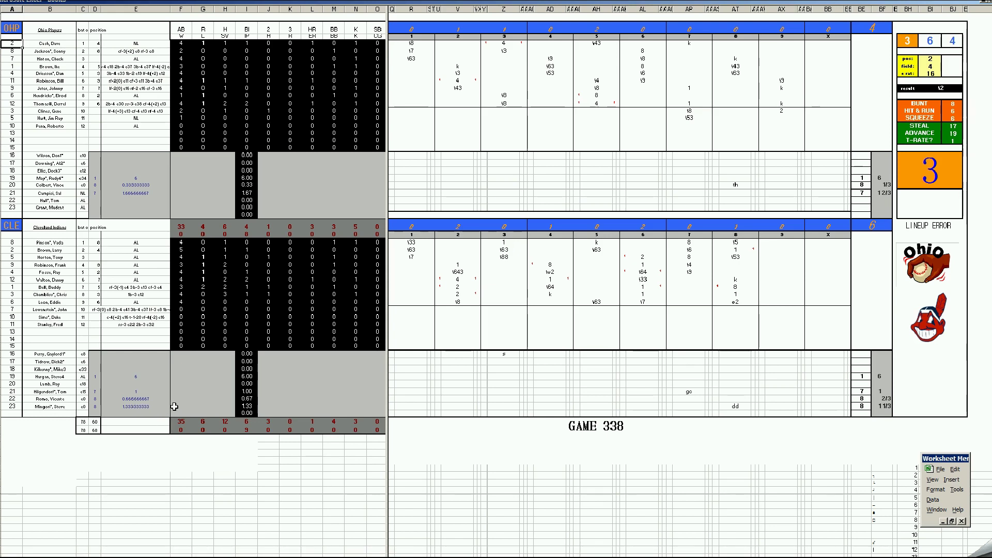
pyautogui.press('Right')
pyautogui.press('Right')
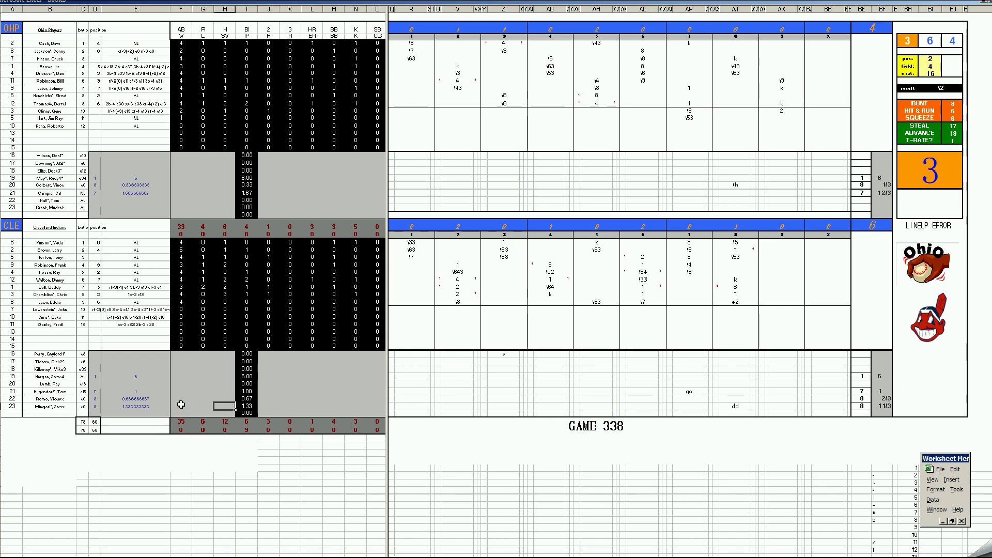
pyautogui.write('1')
pyautogui.press('Right')
pyautogui.press('Right')
pyautogui.write('1')
pyautogui.press('Right')
pyautogui.press('Right')
pyautogui.press('Right')
pyautogui.press('Right')
pyautogui.write('2')
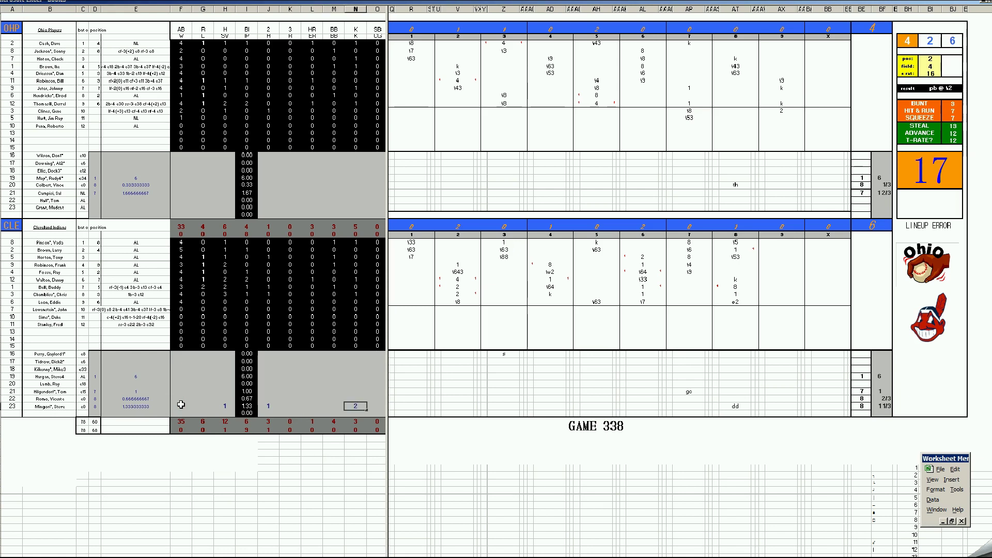
pyautogui.press('Up')
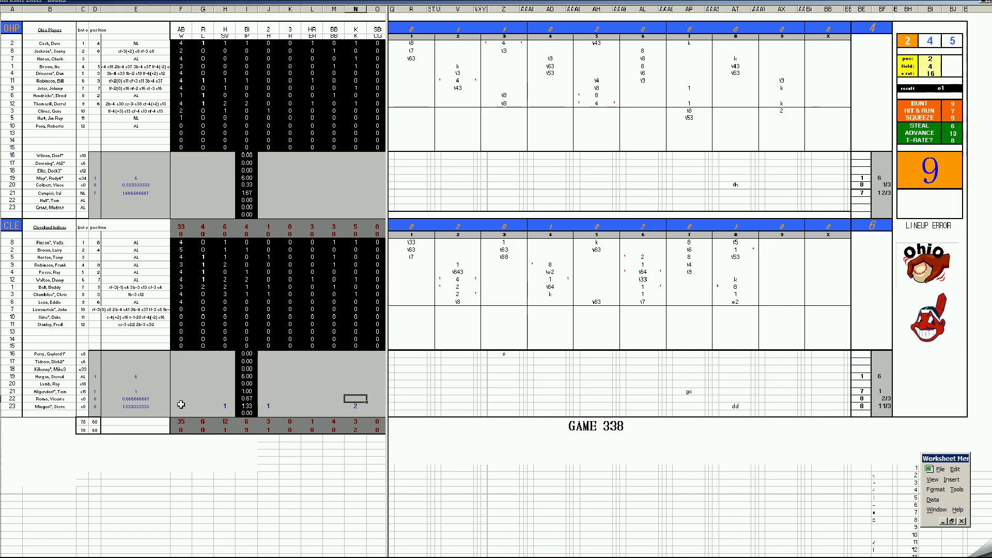
pyautogui.write('1')
pyautogui.press('Left')
pyautogui.press('Left')
pyautogui.press('Left')
pyautogui.press('Left')
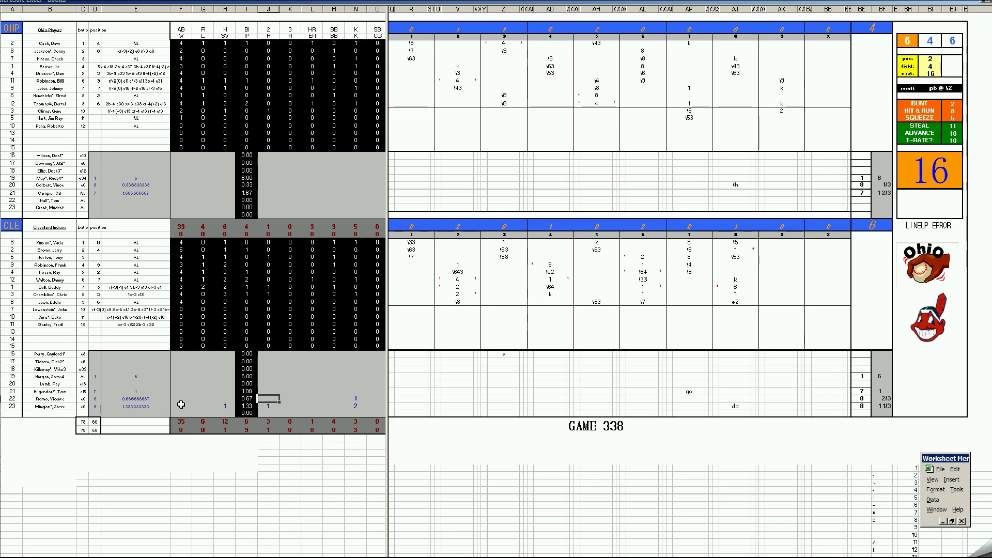
pyautogui.press('Up')
pyautogui.write('1')
pyautogui.press('Right')
pyautogui.press('Right')
pyautogui.press('Right')
pyautogui.press('Right')
pyautogui.write('1')
pyautogui.press('Left')
pyautogui.press('Left')
pyautogui.press('Left')
pyautogui.press('Left')
pyautogui.press('Left')
pyautogui.press('Up')
pyautogui.press('Up')
# Enter the row-19 pitcher's line 1, 4, 4, 4, 3, 1 and return to row 20's hits cell
pyautogui.press('Left')
pyautogui.press('Left')
pyautogui.write('1')
pyautogui.press('Right')
pyautogui.press('Right')
pyautogui.press('Right')
pyautogui.press('Right')
pyautogui.write('4')
pyautogui.press('Right')
pyautogui.write('4')
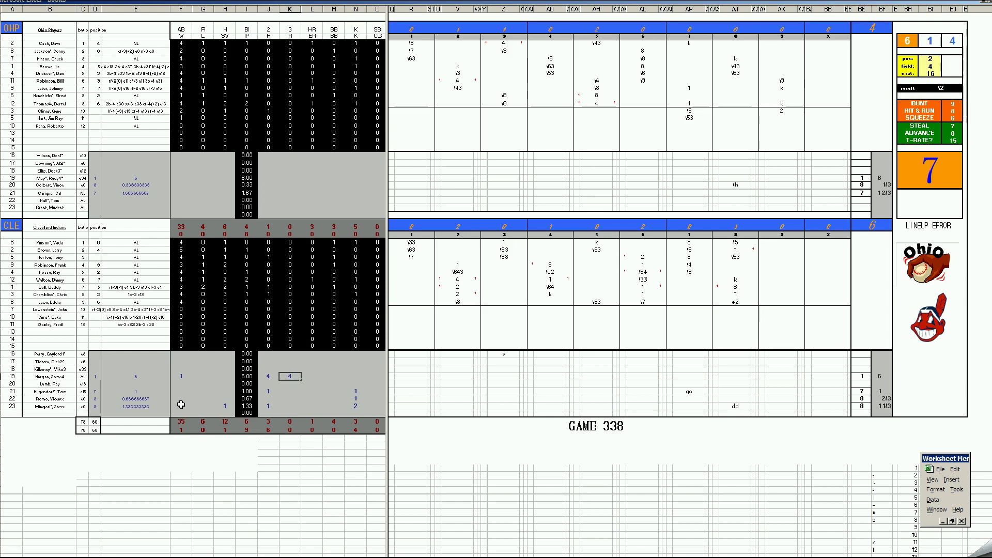
pyautogui.press('Right')
pyautogui.write('4')
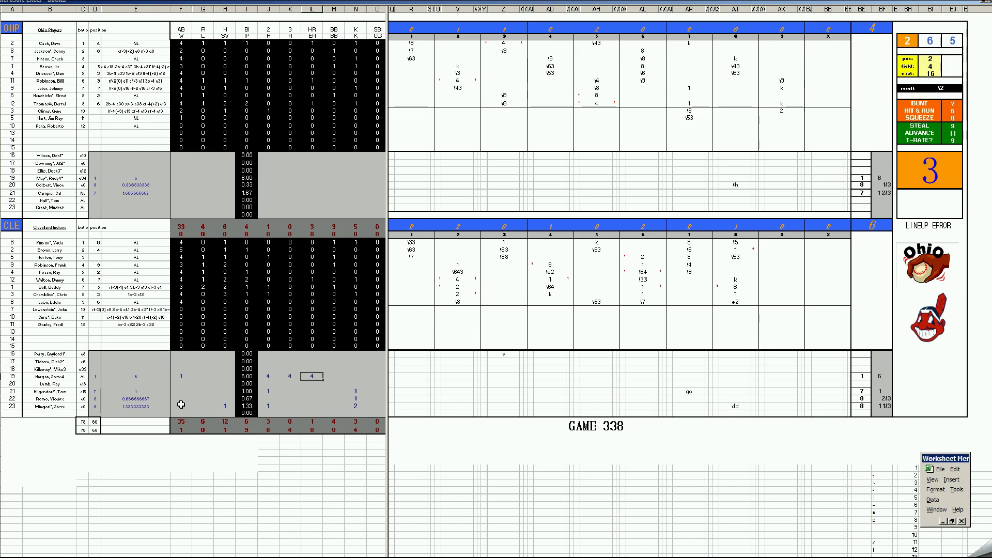
pyautogui.press('Right')
pyautogui.write('3')
pyautogui.press('Right')
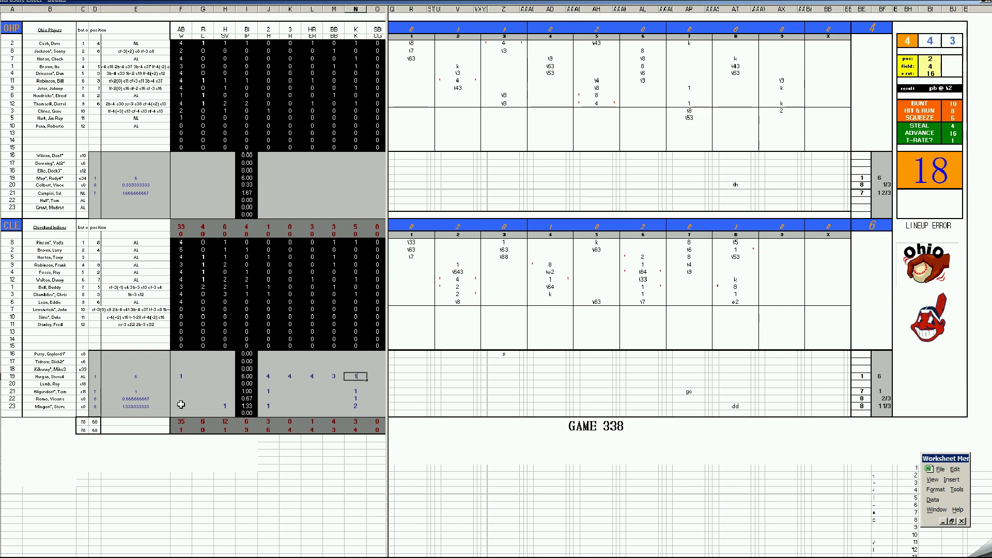
pyautogui.write('1')
pyautogui.press('Return')
pyautogui.press('Up')
pyautogui.press('Up')
pyautogui.press('Up')
pyautogui.press('Up')
pyautogui.press('Up')
pyautogui.press('Up')
pyautogui.press('Up')
pyautogui.press('Up')
pyautogui.press('Up')
pyautogui.press('Up')
pyautogui.press('Up')
pyautogui.press('Up')
pyautogui.press('Up')
pyautogui.press('Up')
pyautogui.press('Up')
pyautogui.press('Up')
pyautogui.press('Up')
pyautogui.press('Up')
pyautogui.press('Up')
pyautogui.press('Up')
pyautogui.press('Up')
pyautogui.press('Up')
pyautogui.press('Up')
pyautogui.press('Left')
pyautogui.press('Left')
pyautogui.press('Up')
pyautogui.press('Left')
pyautogui.press('Up')
pyautogui.press('Left')
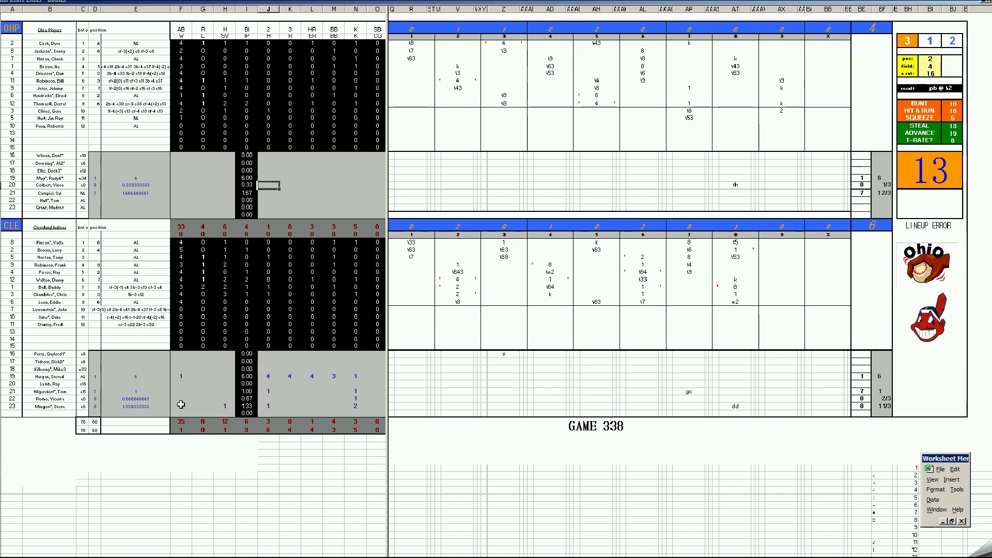
# Enter the Ohio reliever's row 21 line: 2 hits, 1 run, 3 walks, 1 strikeout
pyautogui.press('Down')
pyautogui.write('2')
pyautogui.press('Tab')
pyautogui.write('1')
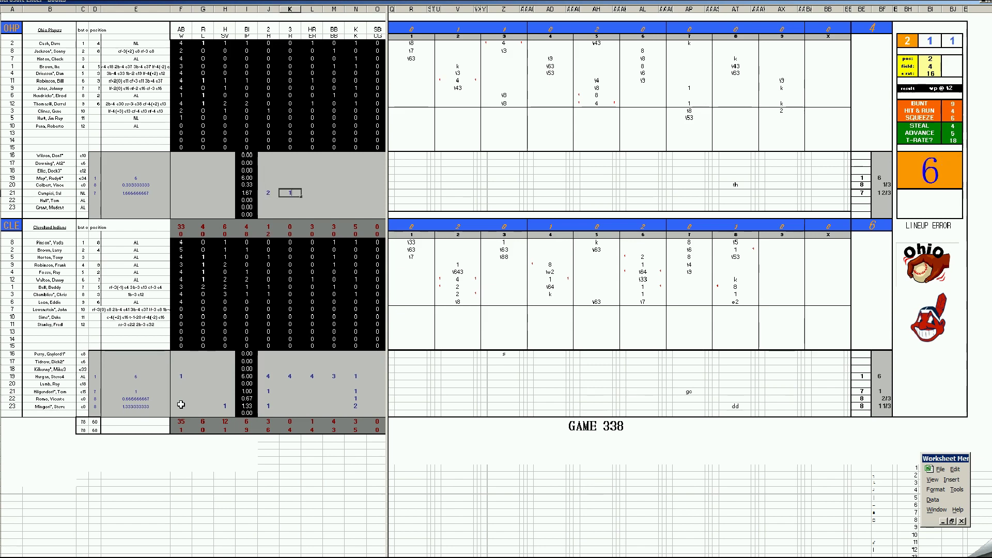
pyautogui.press('Tab')
pyautogui.press('Tab')
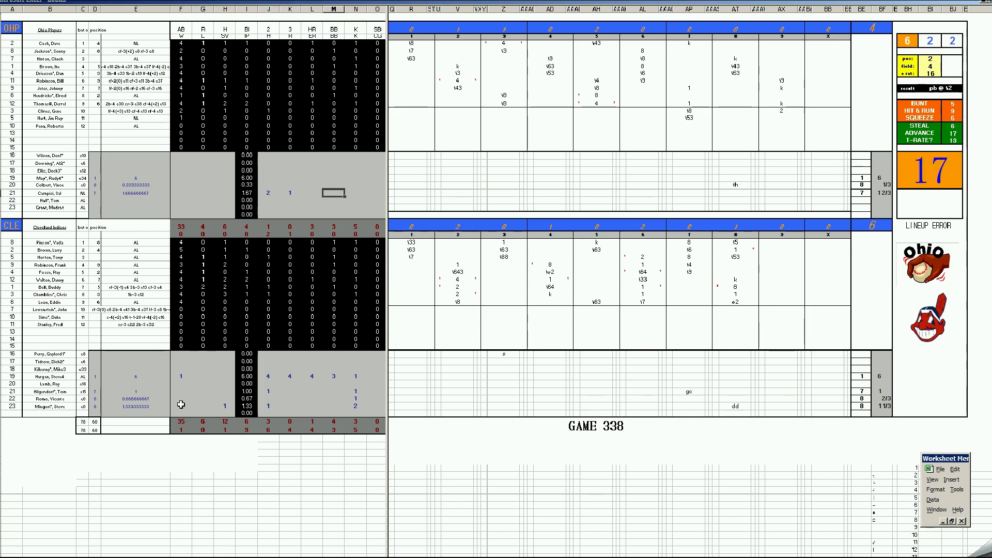
pyautogui.write('3')
pyautogui.press('Tab')
pyautogui.write('1')
pyautogui.press('Left')
pyautogui.press('Left')
pyautogui.press('Left')
# Enter the Ohio starter's row 19 line: 1 loss, then 10, 5, 4, 1, 2 in J–N
pyautogui.press('Left')
pyautogui.press('Up')
pyautogui.press('Up')
pyautogui.press('Left')
pyautogui.press('Left')
pyautogui.press('Left')
pyautogui.write('1')
pyautogui.press('Tab')
pyautogui.press('Tab')
pyautogui.press('Tab')
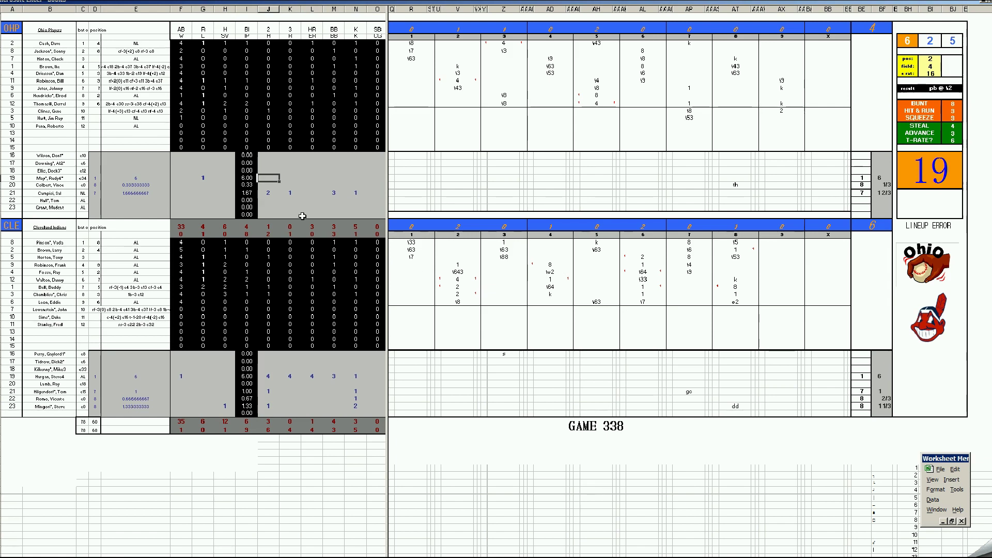
pyautogui.write('10')
pyautogui.press('Tab')
pyautogui.write('5')
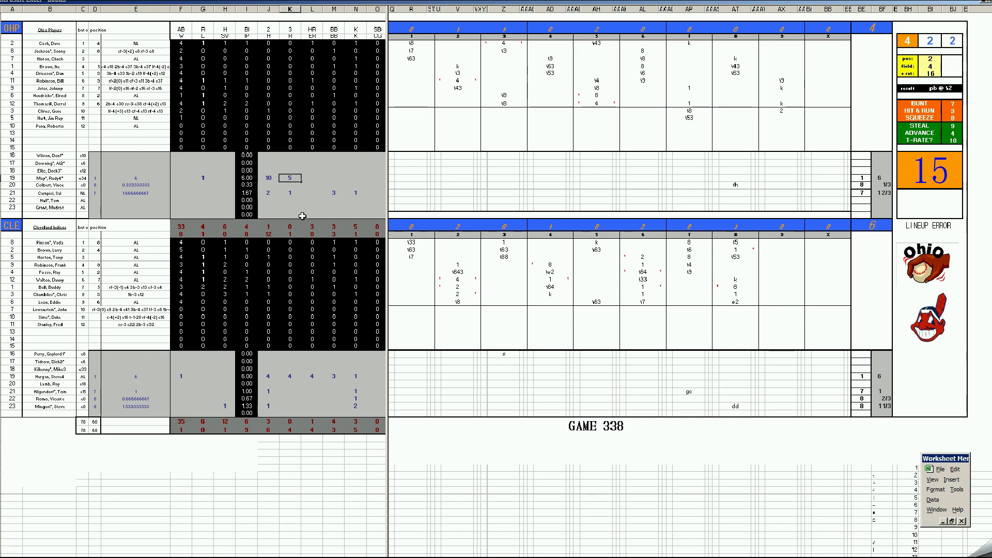
pyautogui.press('Tab')
pyautogui.write('4')
pyautogui.press('Tab')
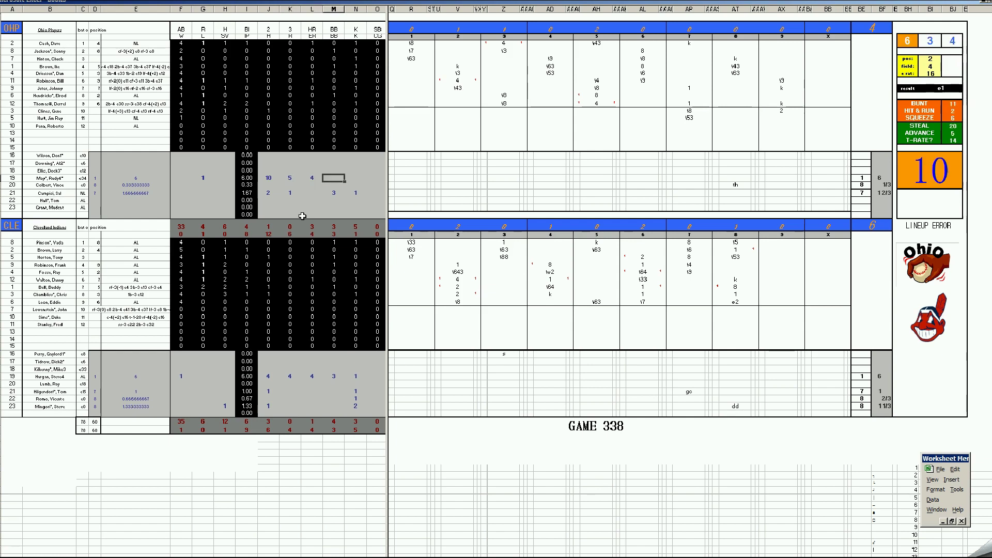
pyautogui.write('1')
pyautogui.press('Tab')
pyautogui.write('2')
pyautogui.press('Return')
pyautogui.press('Right')
pyautogui.press('Down')
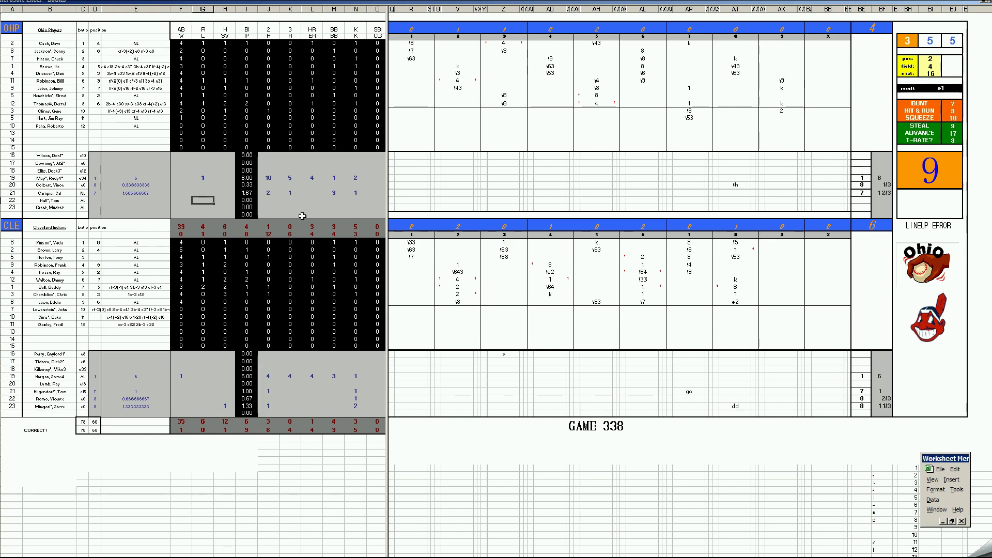
# Save the scoresheet as 54cleohp.xls, based on the previous game's 53cleohp.xls name
pyautogui.hotkey('ctrl', 's')
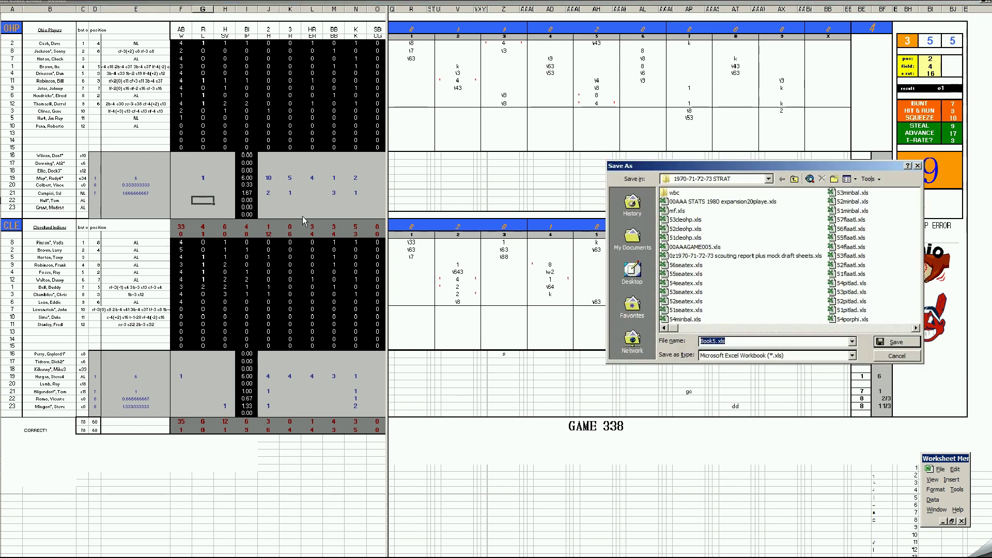
pyautogui.click(692, 220)
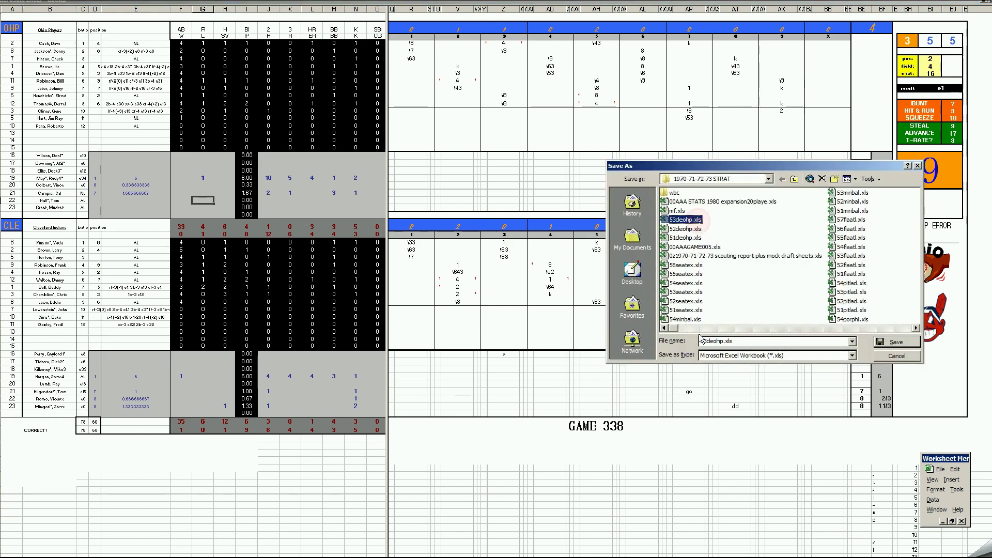
pyautogui.click(706, 342)
pyautogui.press('BackSpace')
pyautogui.write('4')
pyautogui.press('Return')
# Save a copy as mf.xls, replacing the existing file, and dismiss the clipboard prompt
pyautogui.press('F12')
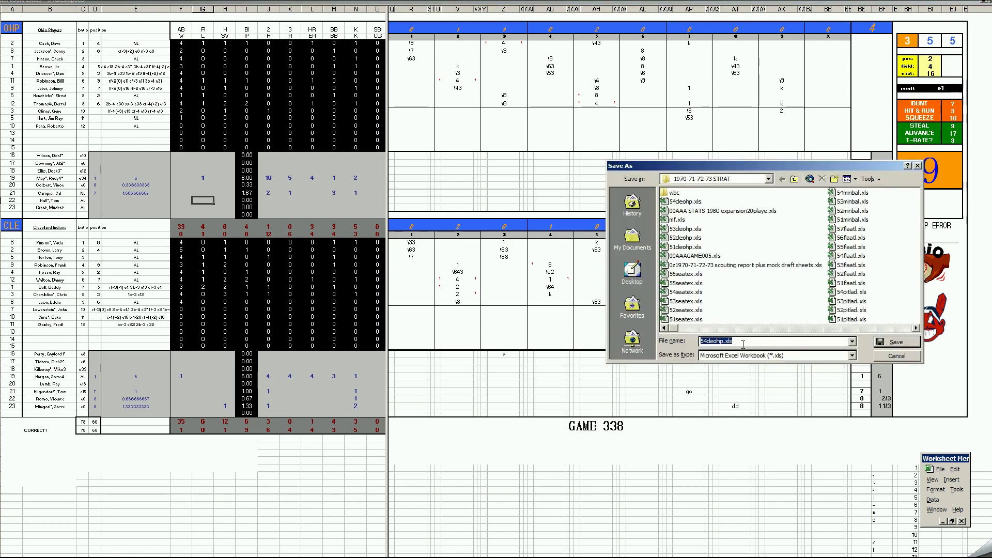
pyautogui.write('mf.xls')
pyautogui.press('Return')
pyautogui.press('y')
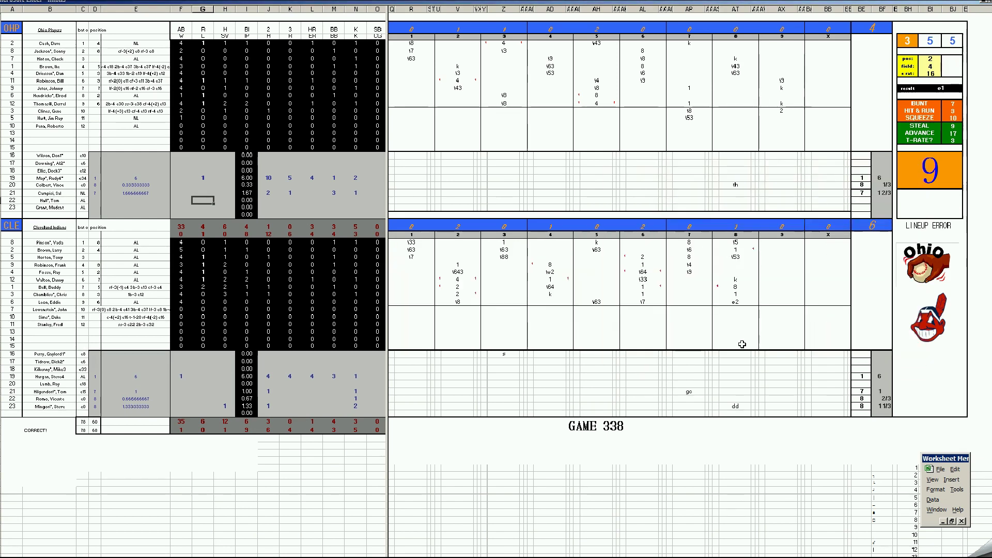
pyautogui.press('Return')
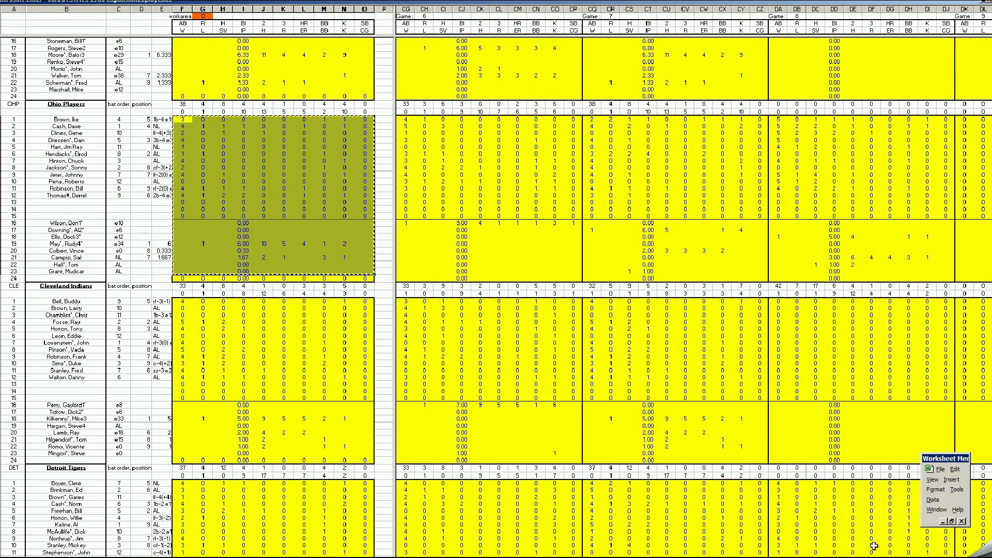
# Paste the copied Ohio stats into the Game 9 columns of the season sheet
pyautogui.hscroll(3, 692, 284)
pyautogui.hscroll(7, 693, 285)
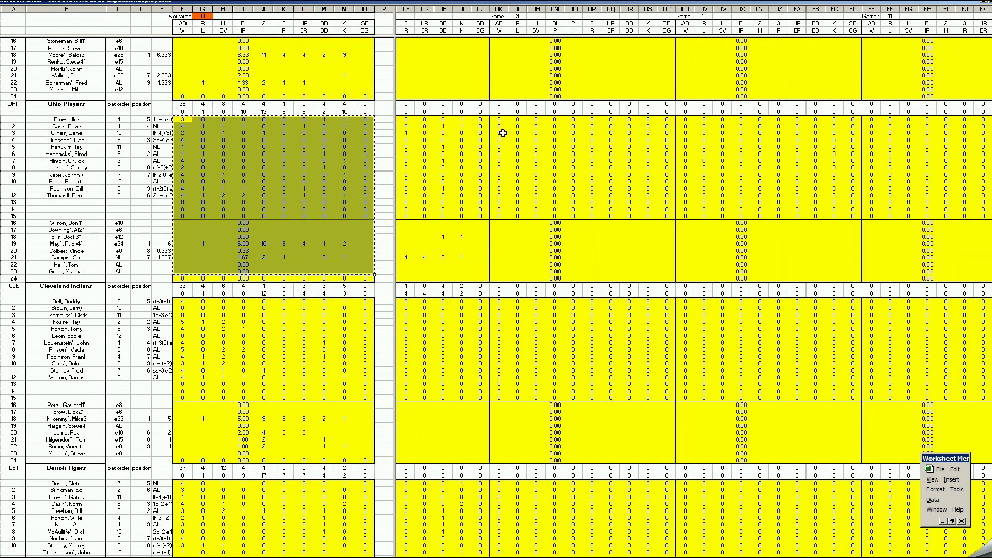
pyautogui.rightClick(499, 120)
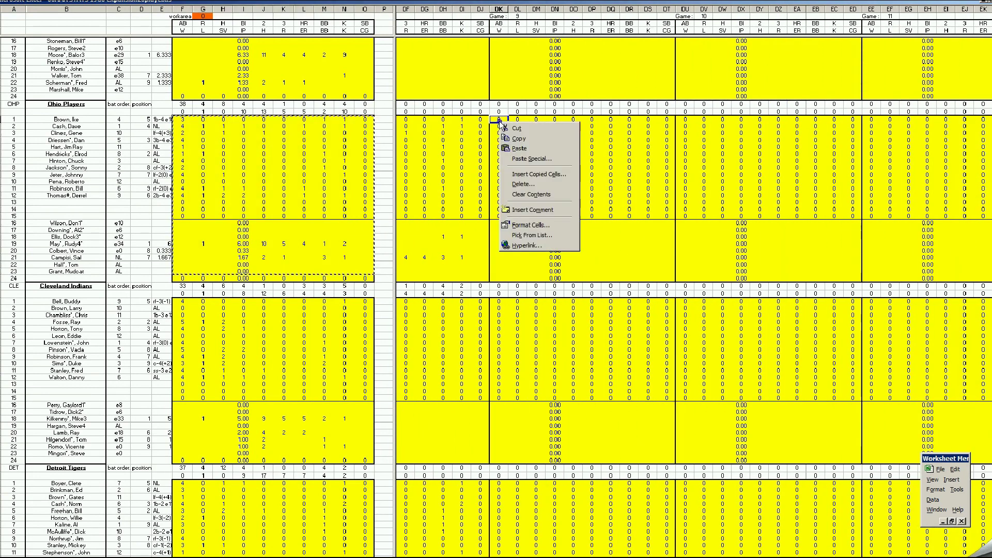
pyautogui.click(518, 149)
# Copy the Cleveland game stats block and paste it into the Game 8 Cleveland columns
pyautogui.click(326, 320)
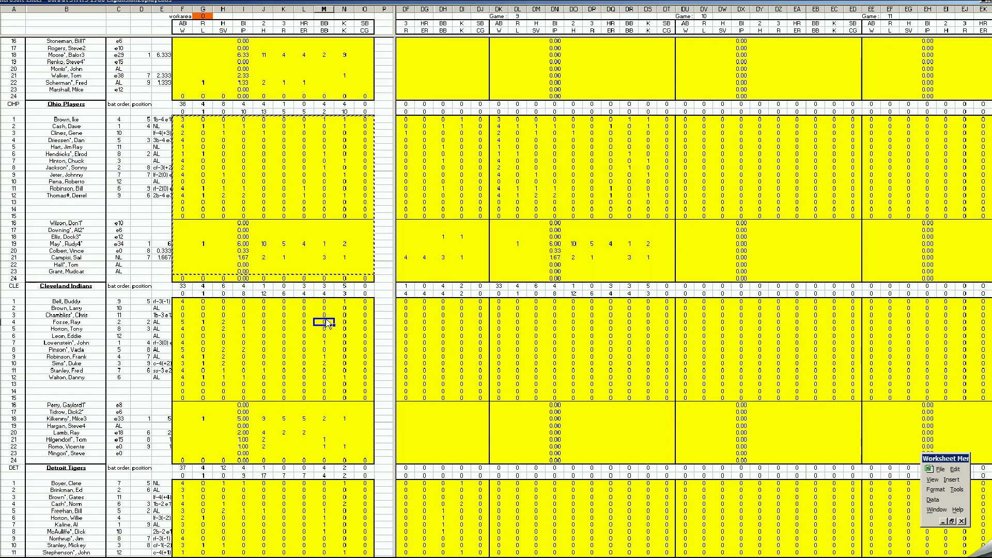
pyautogui.hotkey('ctrl', 'shift', 'c')
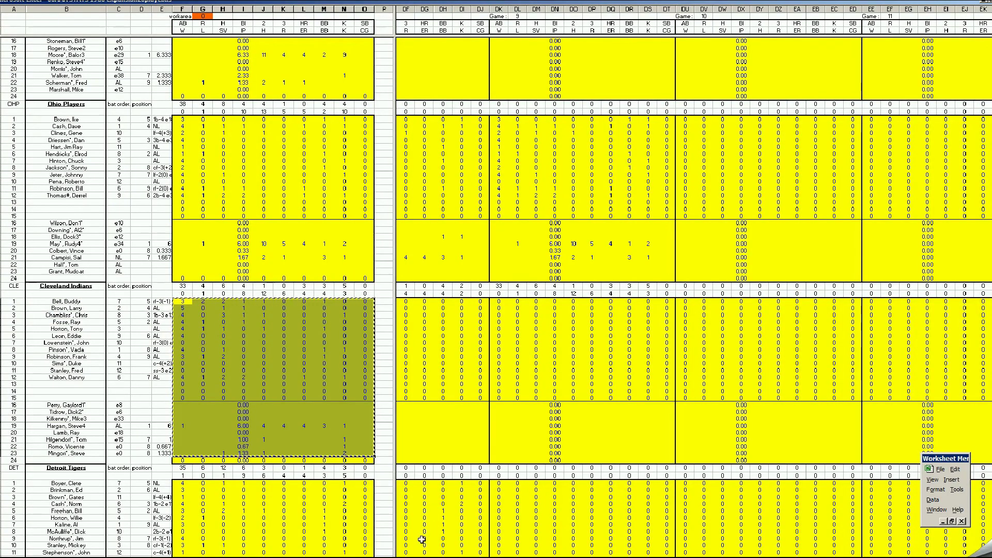
pyautogui.click(393, 556)
pyautogui.click(402, 555)
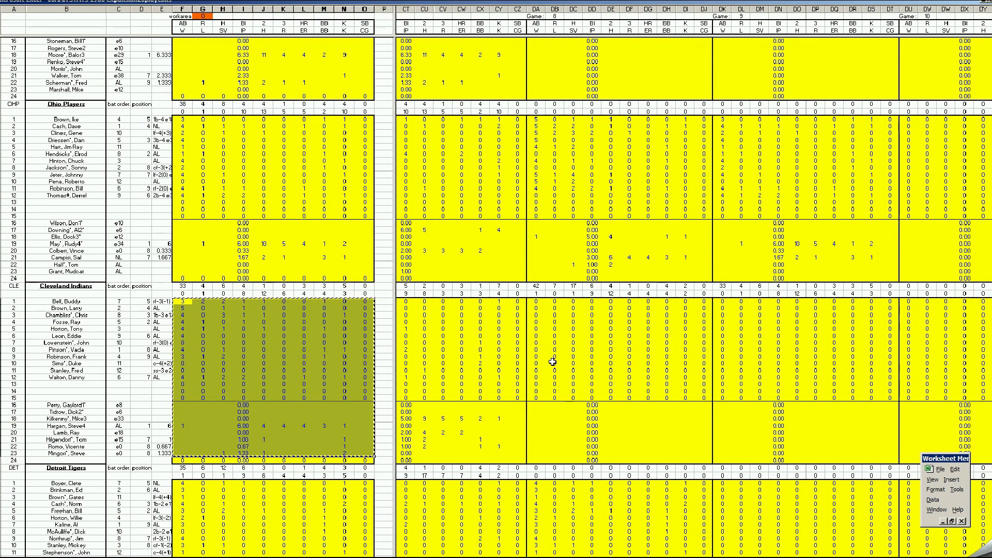
pyautogui.rightClick(537, 305)
pyautogui.click(555, 331)
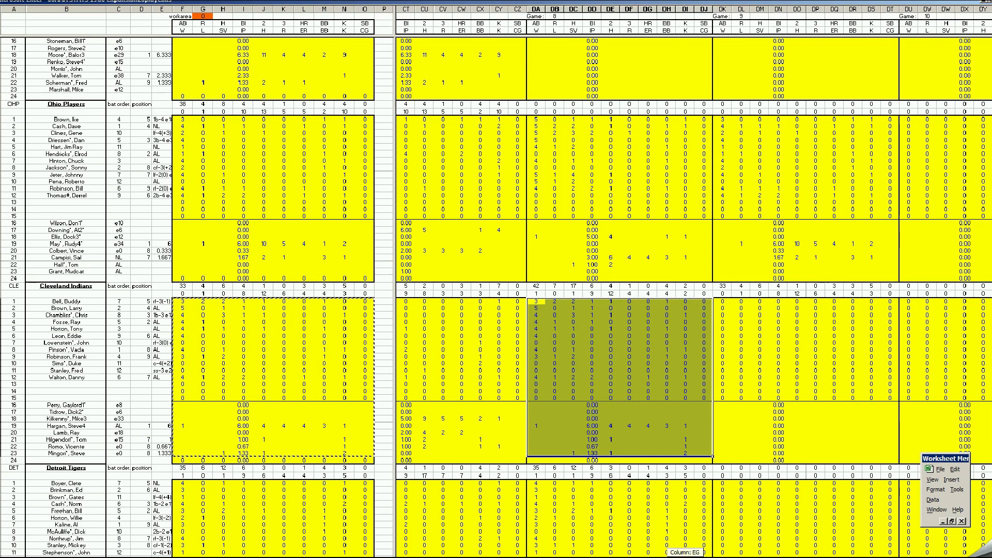
pyautogui.moveTo(667, 556); pyautogui.dragTo(669, 556)
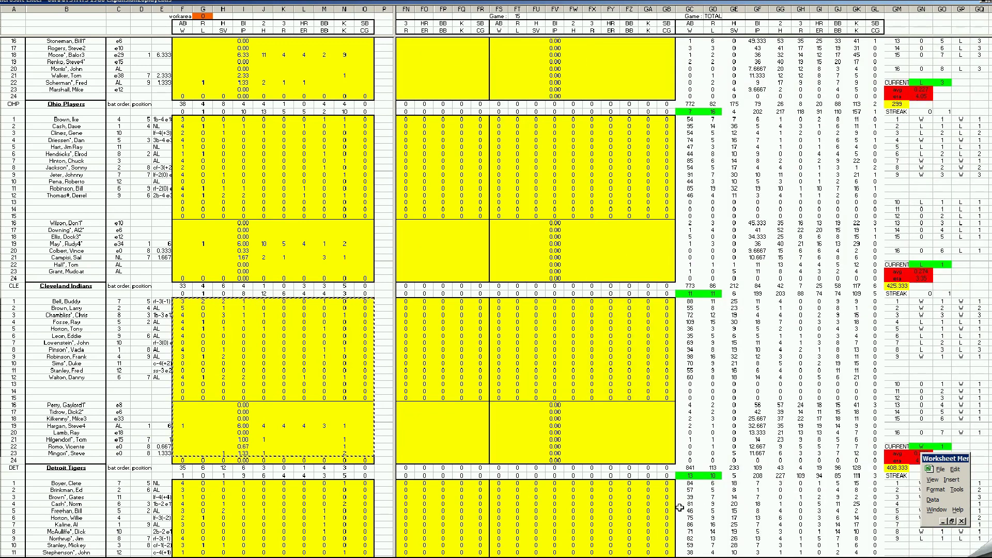
pyautogui.click(644, 433)
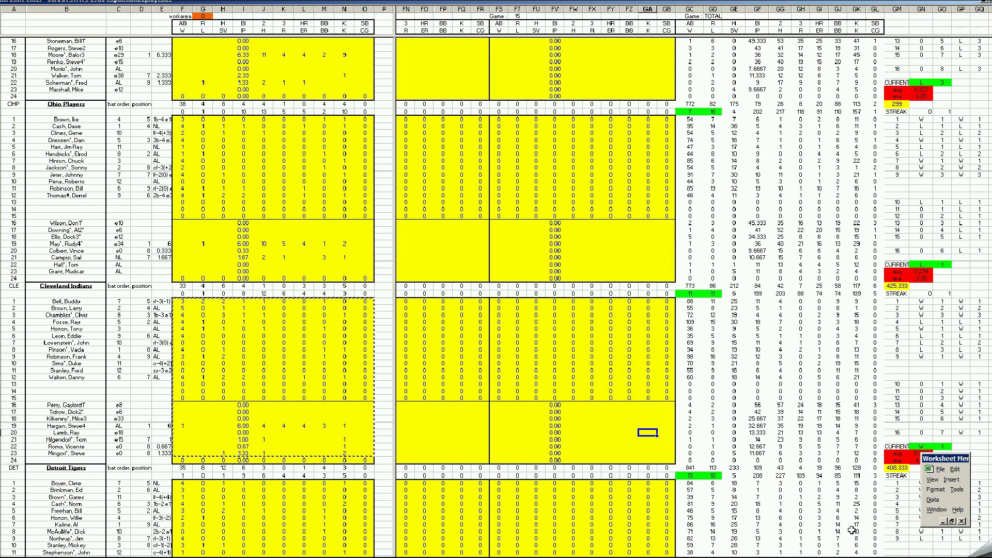
# Scroll the stats sheet to show columns GA–HD with the W/L streak and CURRENT blocks
pyautogui.hscroll(10, 693, 298)
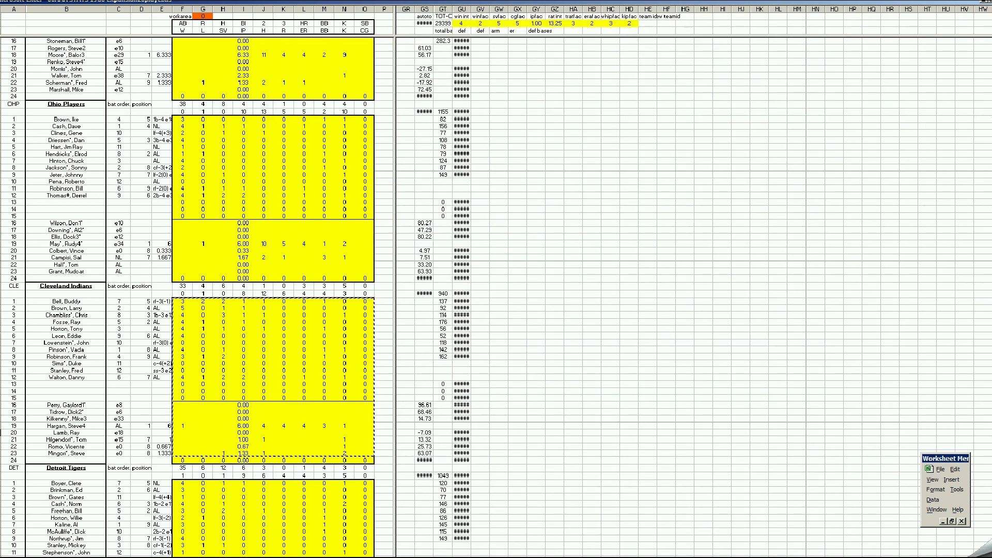
pyautogui.hscroll(-5, 692, 298)
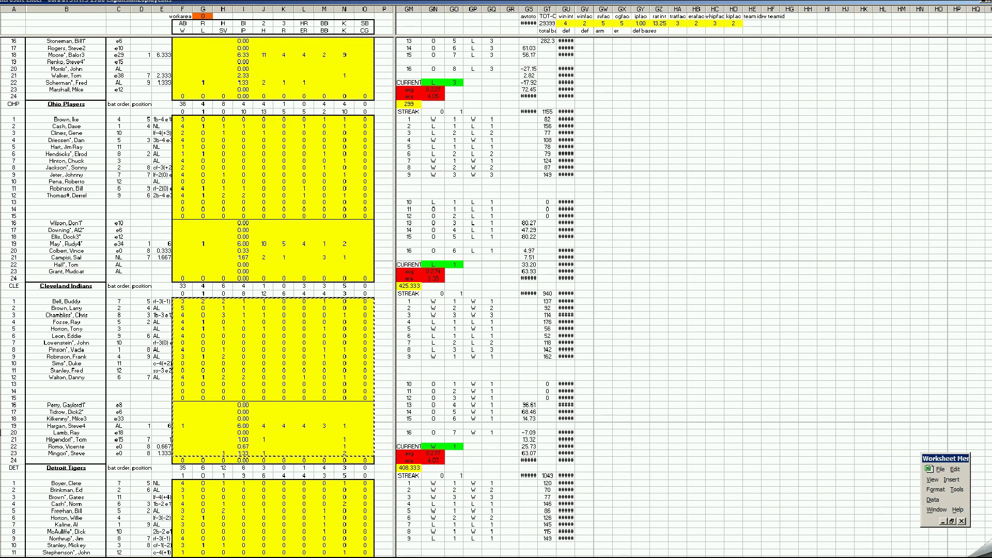
pyautogui.hscroll(-12, 406, 554)
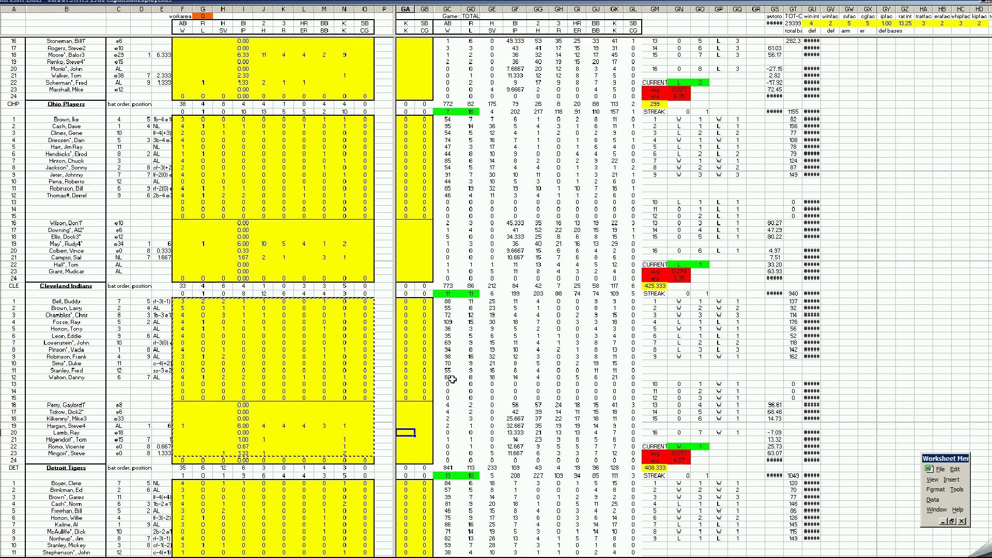
pyautogui.click(495, 357)
pyautogui.click(418, 413)
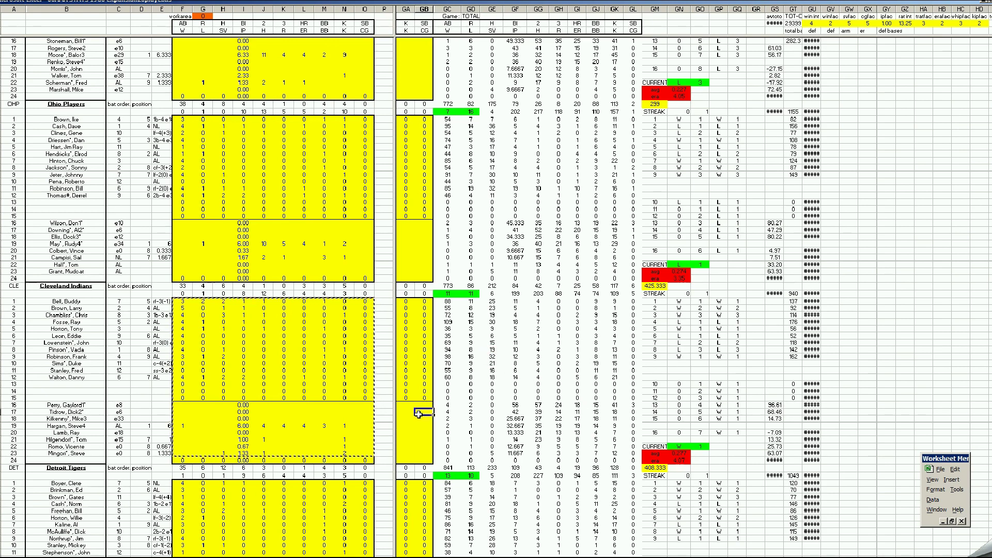
pyautogui.write('=.327')
pyautogui.press('Return')
pyautogui.press('Up')
pyautogui.press('Delete')
pyautogui.click(412, 432)
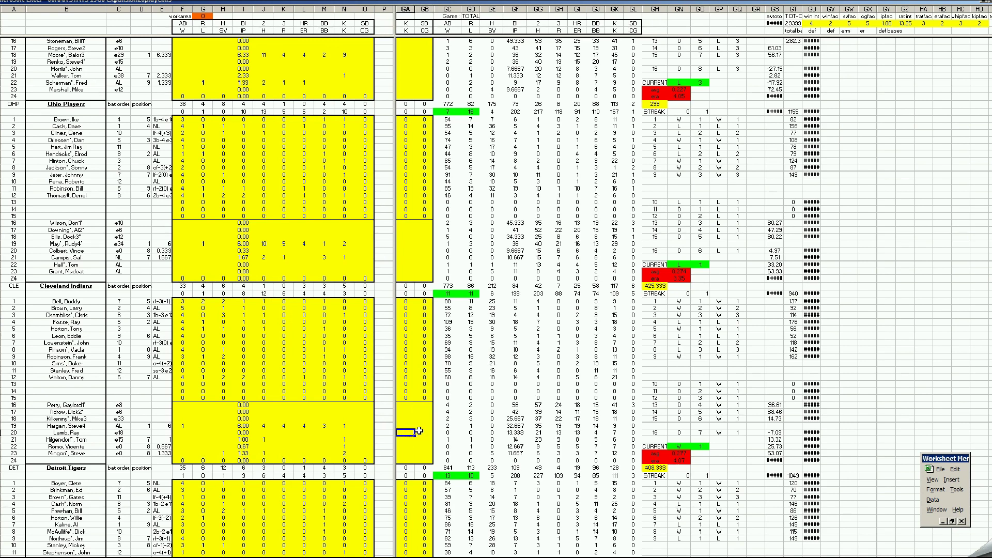
pyautogui.press('Left')
pyautogui.press('Left')
pyautogui.press('Left')
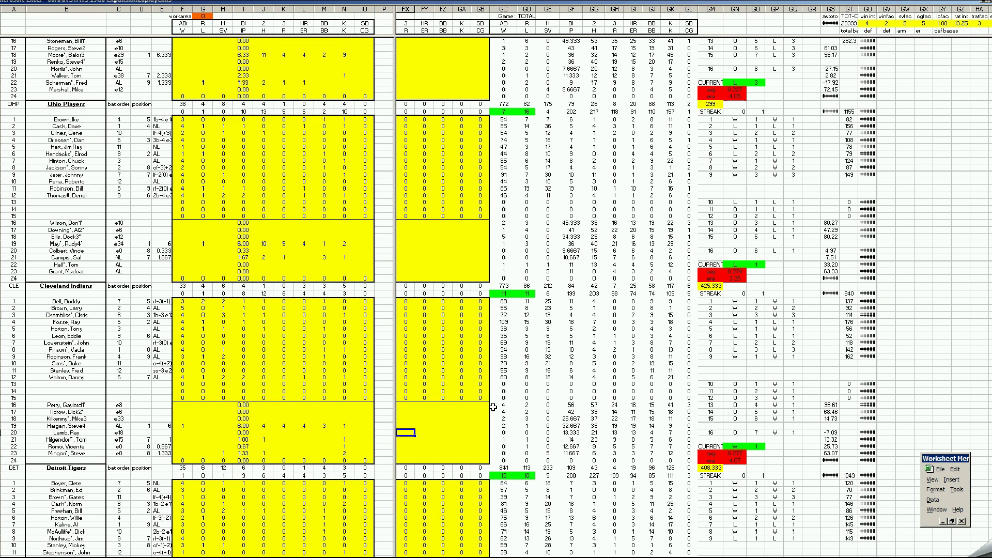
pyautogui.click(458, 246)
pyautogui.click(456, 264)
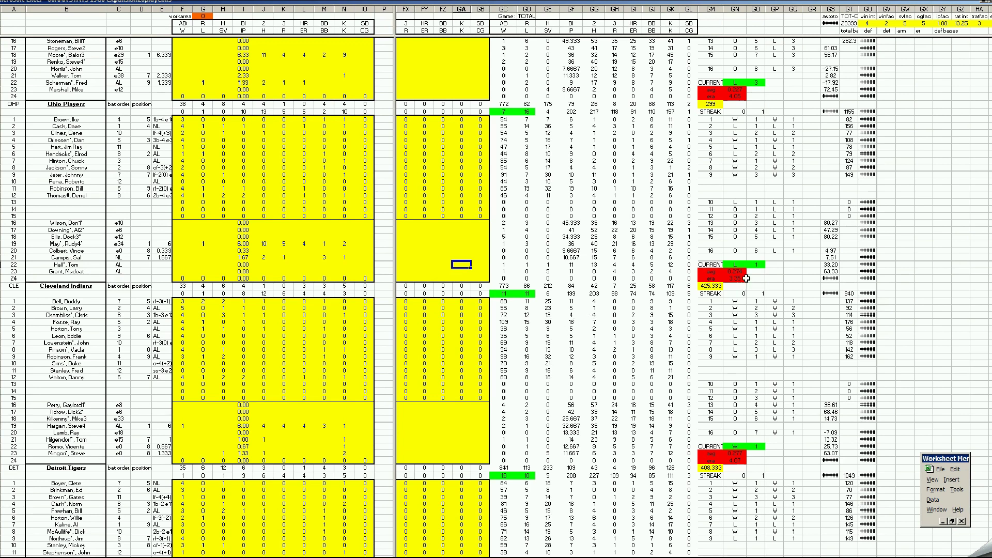
pyautogui.click(740, 271)
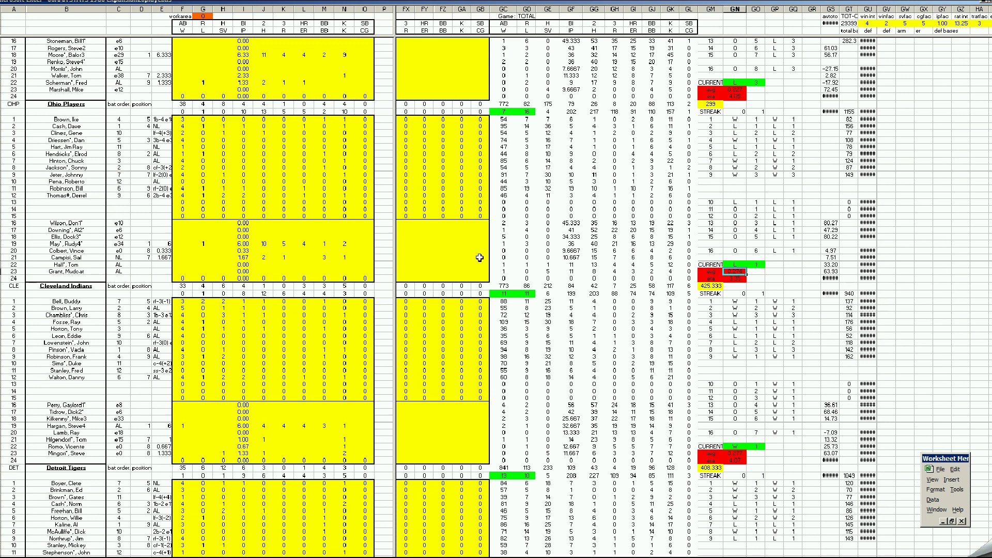
pyautogui.click(504, 239)
pyautogui.click(464, 239)
pyautogui.doubleClick(465, 239)
pyautogui.write('+8/5.04')
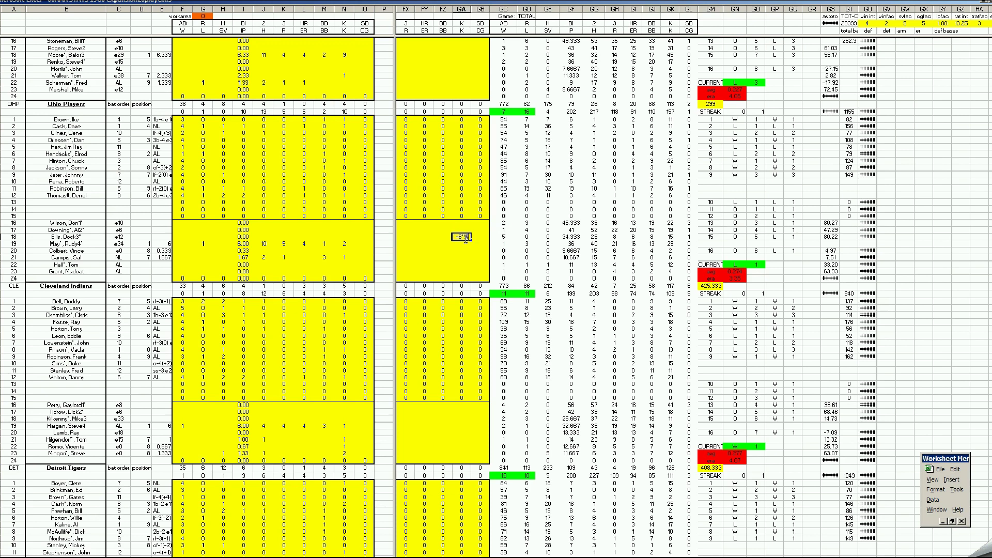
pyautogui.press('Return')
pyautogui.press('Up')
pyautogui.press('Delete')
pyautogui.click(634, 189)
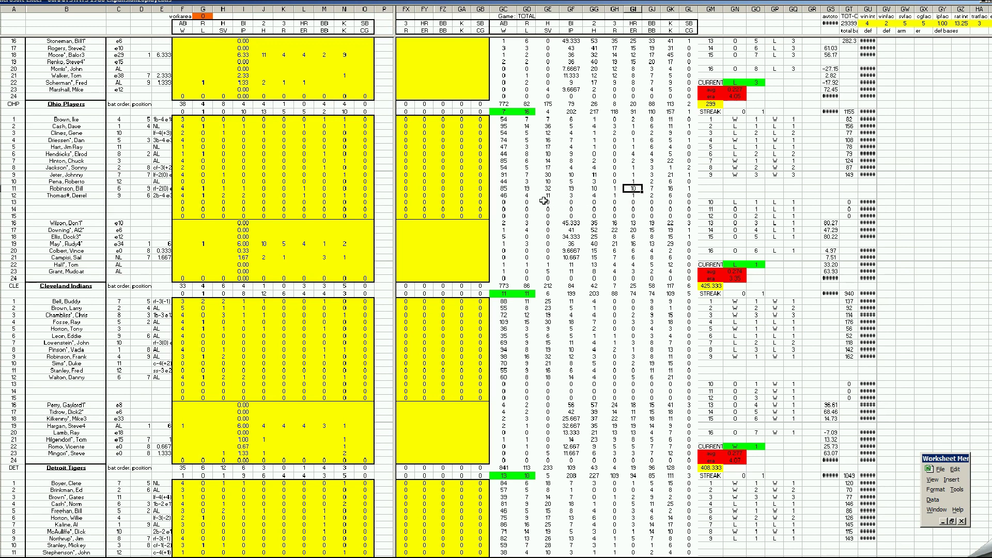
pyautogui.click(461, 244)
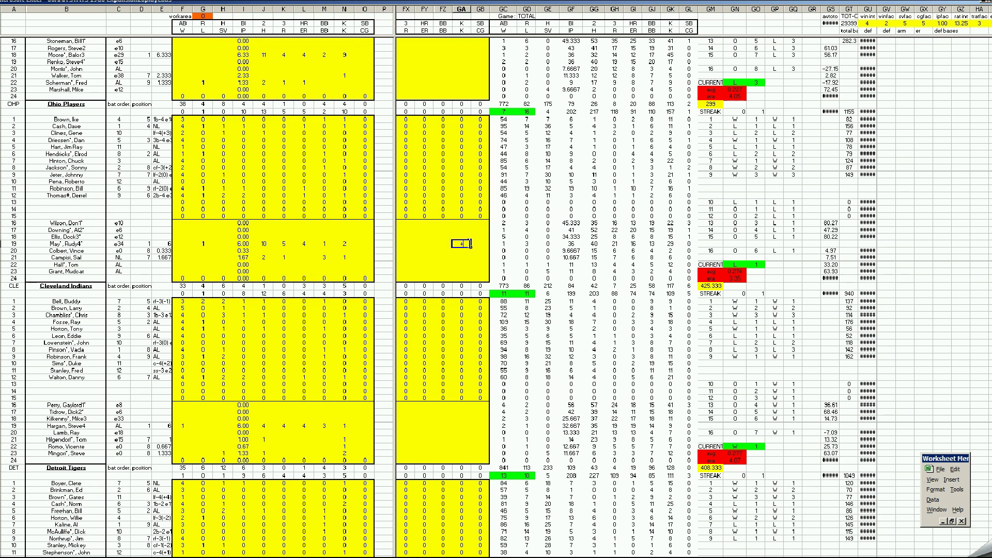
pyautogui.write('+32/85')
pyautogui.press('Return')
pyautogui.press('Up')
pyautogui.press('Delete')
pyautogui.click(464, 265)
# Scroll down through the season stats sheet
pyautogui.scroll(-20, 464, 266)
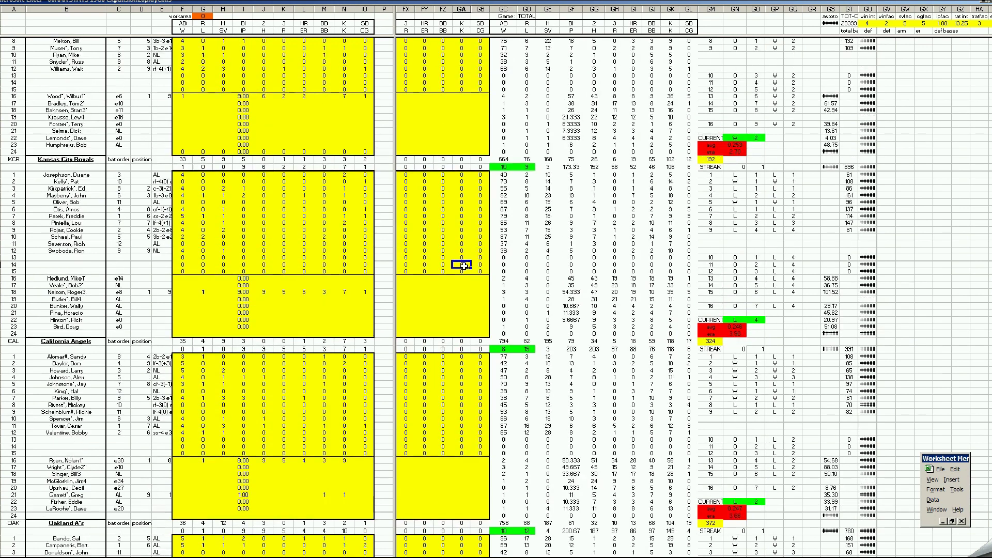
pyautogui.scroll(-20, 464, 265)
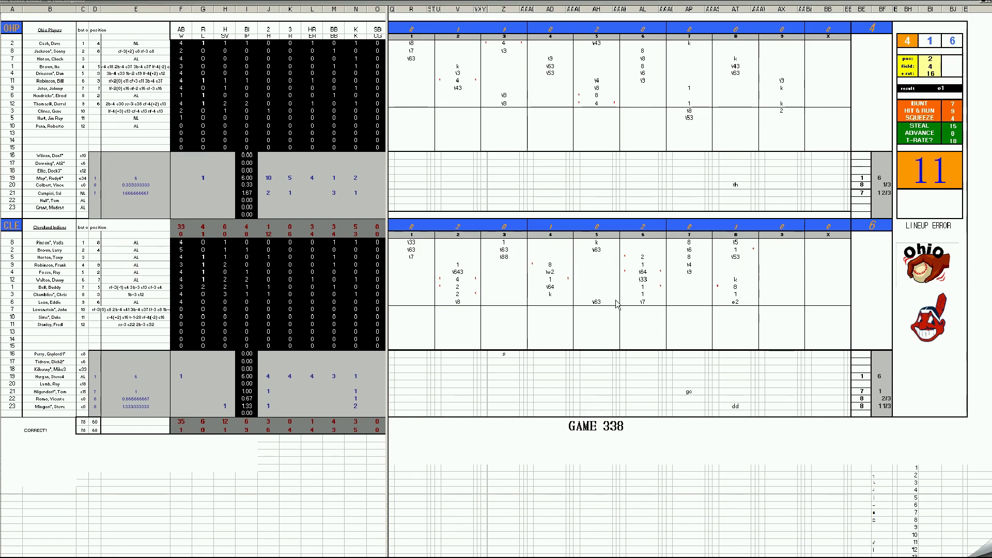
# Close the Game 338 scoresheet window from the taskbar, choosing No to saving changes
pyautogui.click(202, 525)
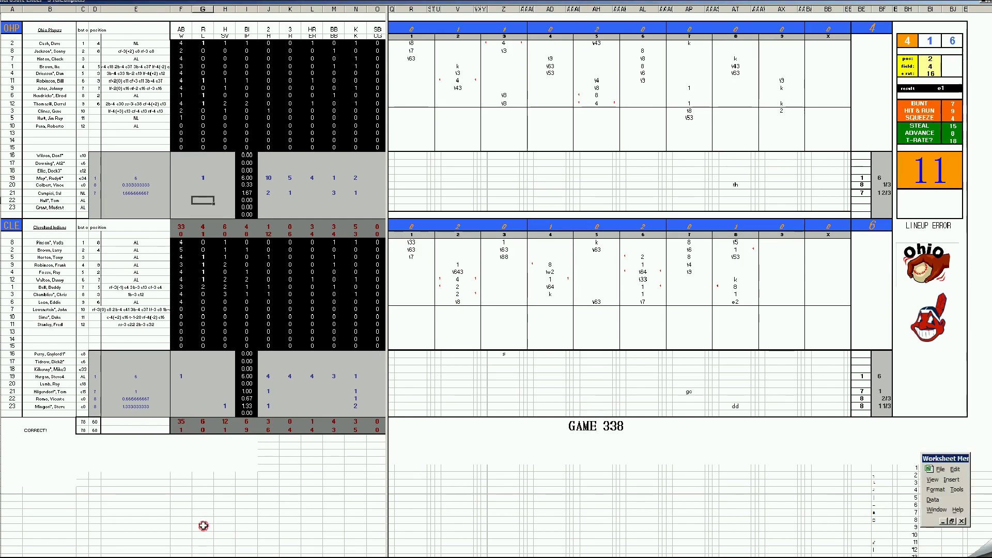
pyautogui.rightClick(116, 557)
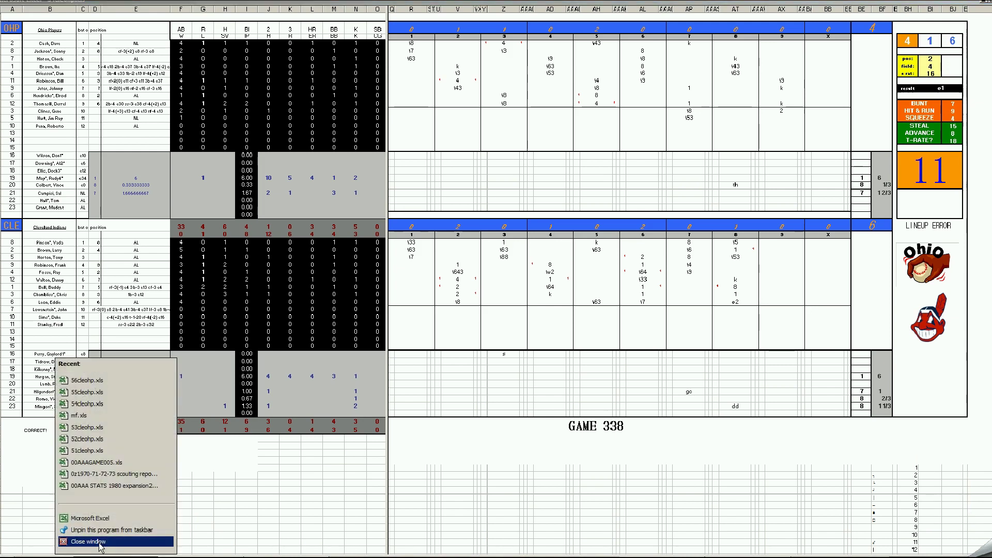
pyautogui.click(100, 543)
pyautogui.click(504, 313)
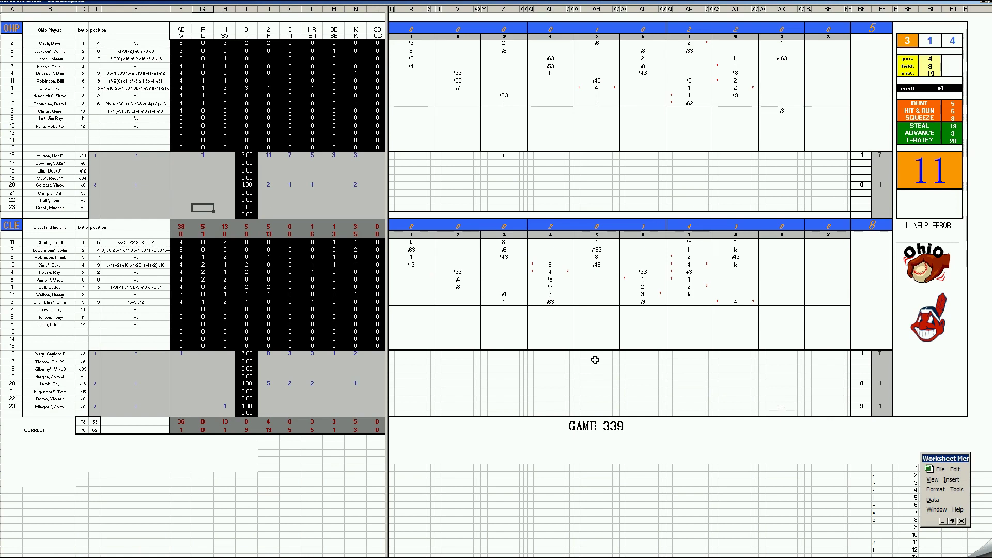
# Check the 4-run entries in Cleveland's fourth, seventh and eighth innings
pyautogui.click(550, 271)
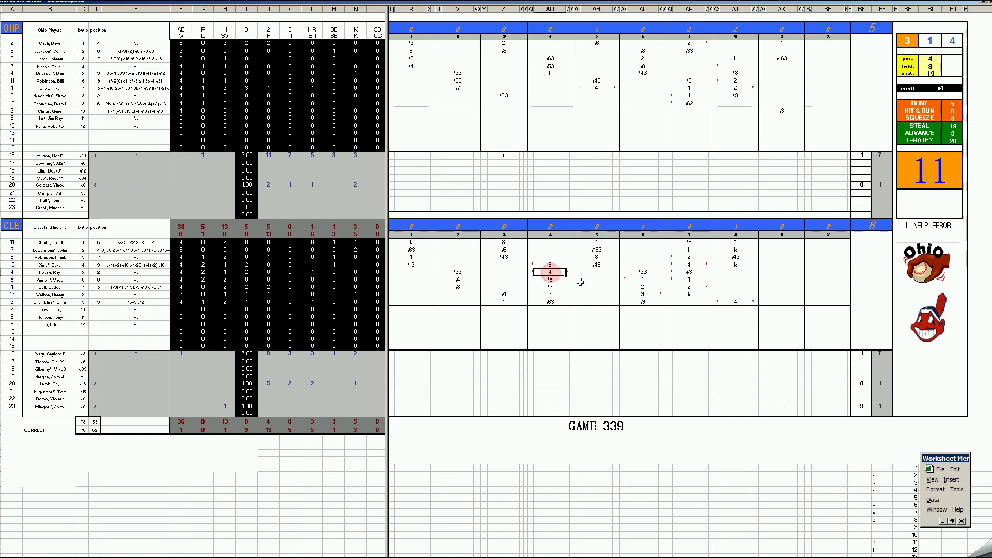
pyautogui.click(691, 265)
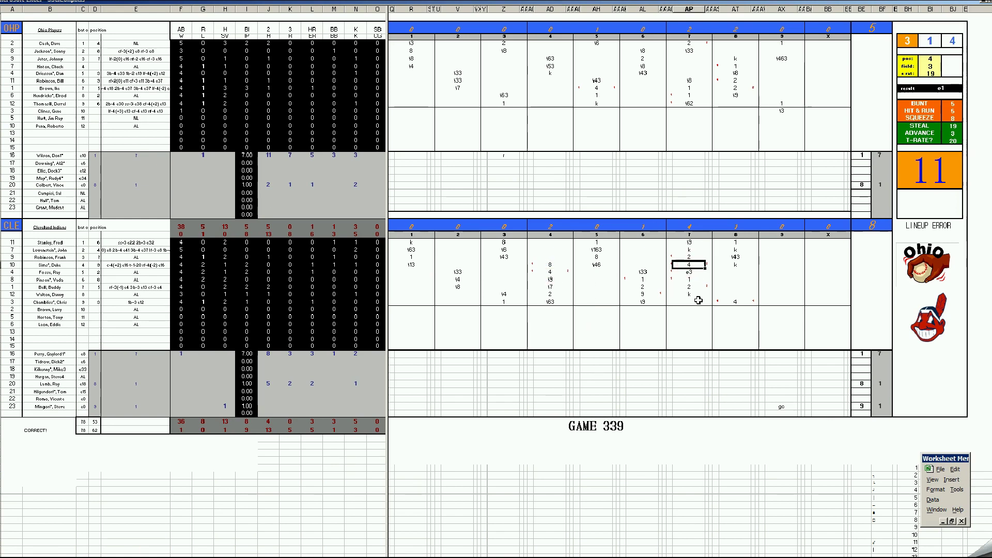
pyautogui.click(734, 303)
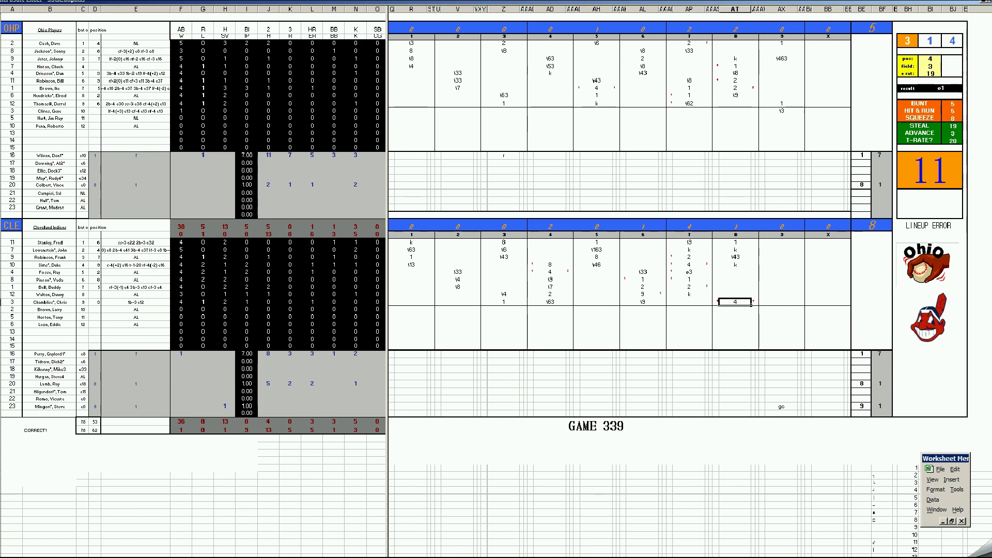
# Close the Game 339 scoresheet (55cleohp.xls) from the taskbar without saving
pyautogui.rightClick(129, 557)
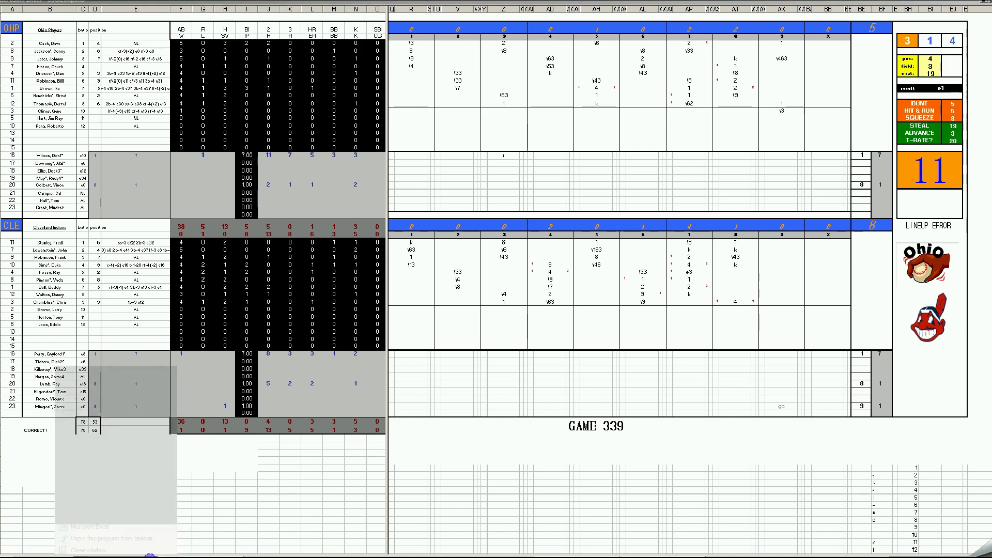
pyautogui.click(131, 542)
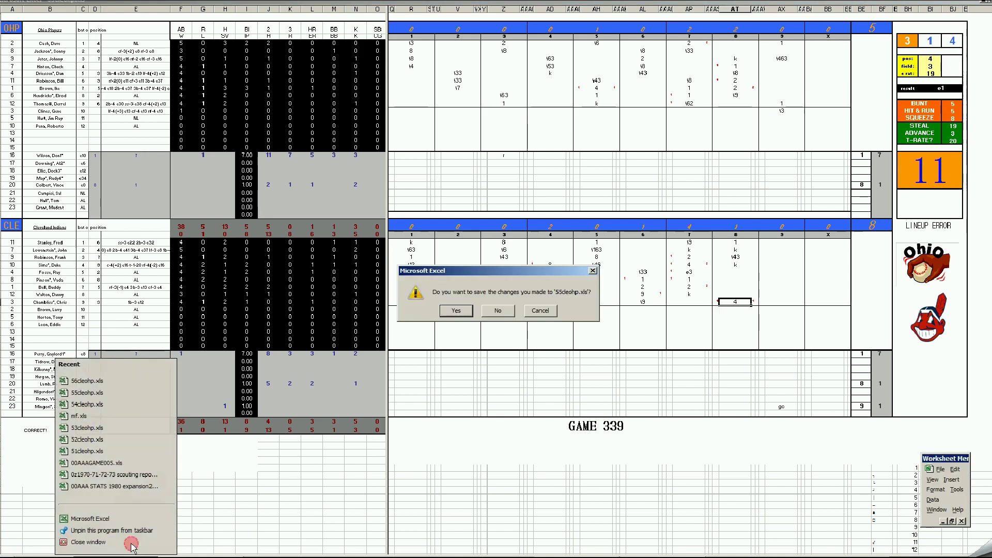
pyautogui.click(498, 311)
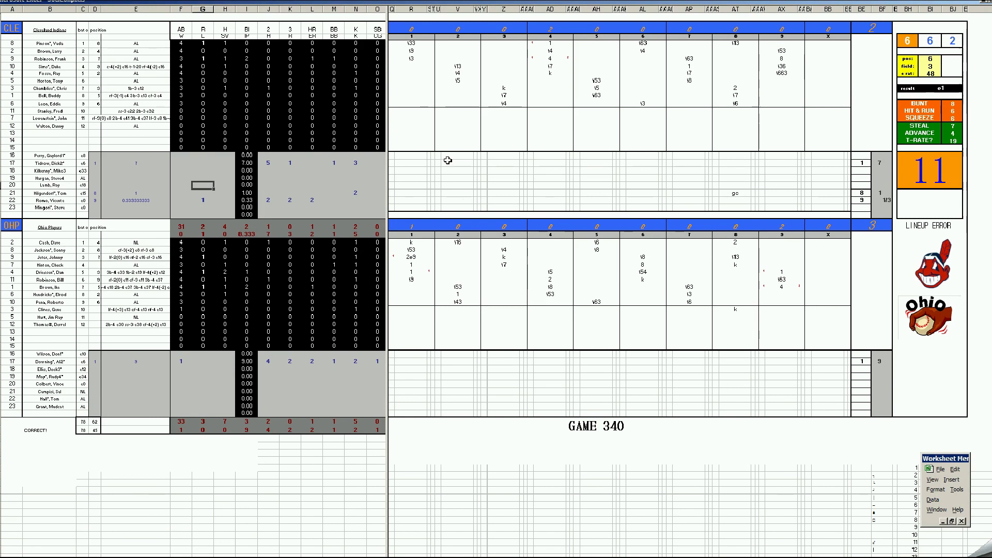
pyautogui.click(415, 259)
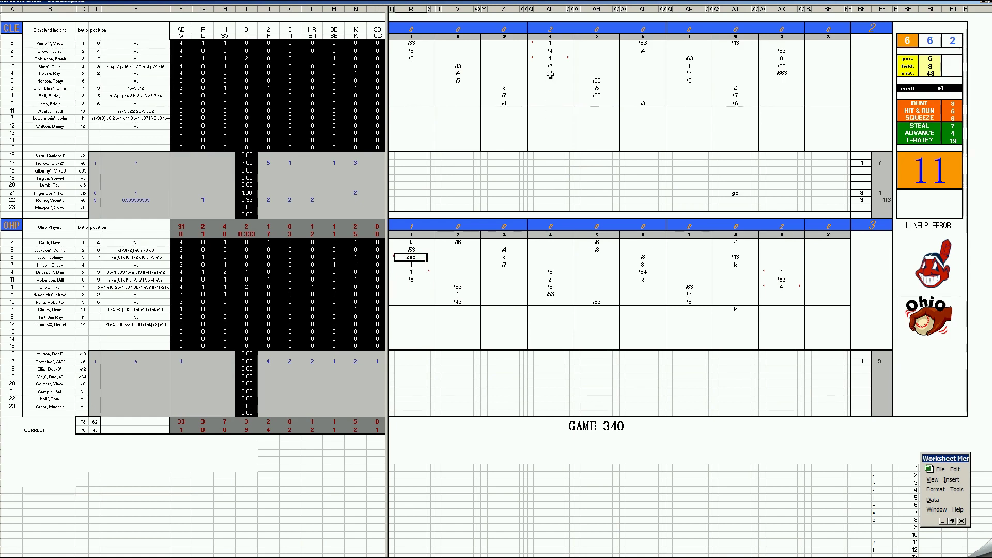
pyautogui.click(549, 59)
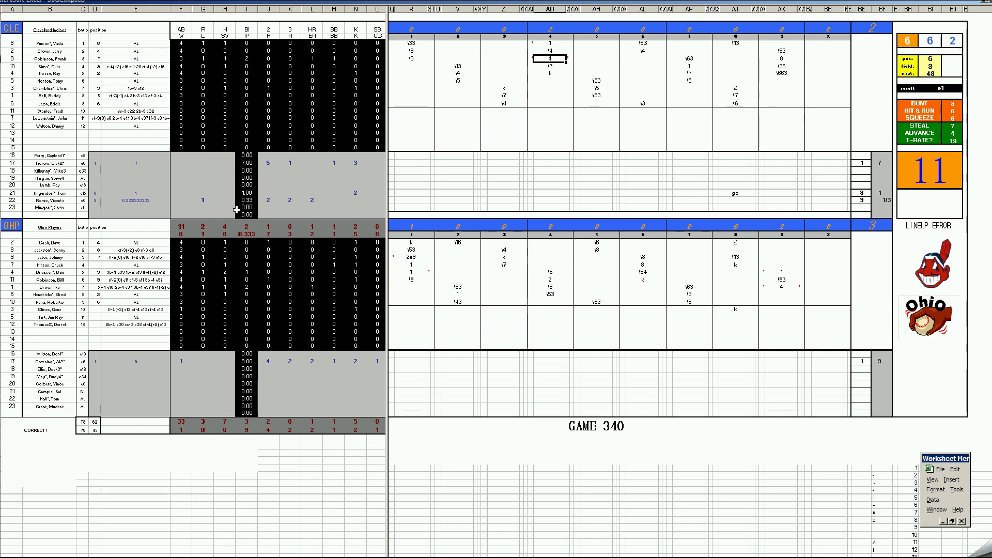
pyautogui.click(783, 274)
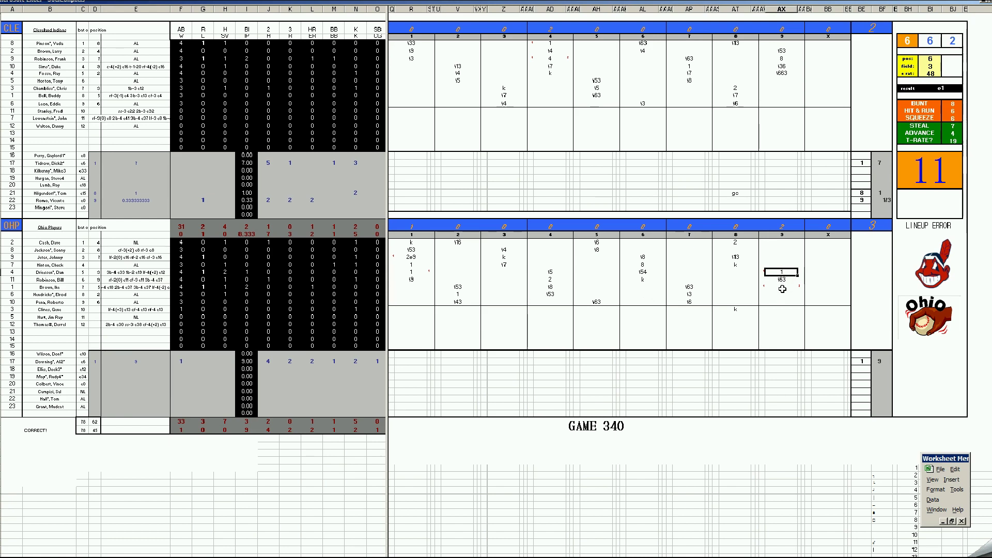
pyautogui.click(783, 288)
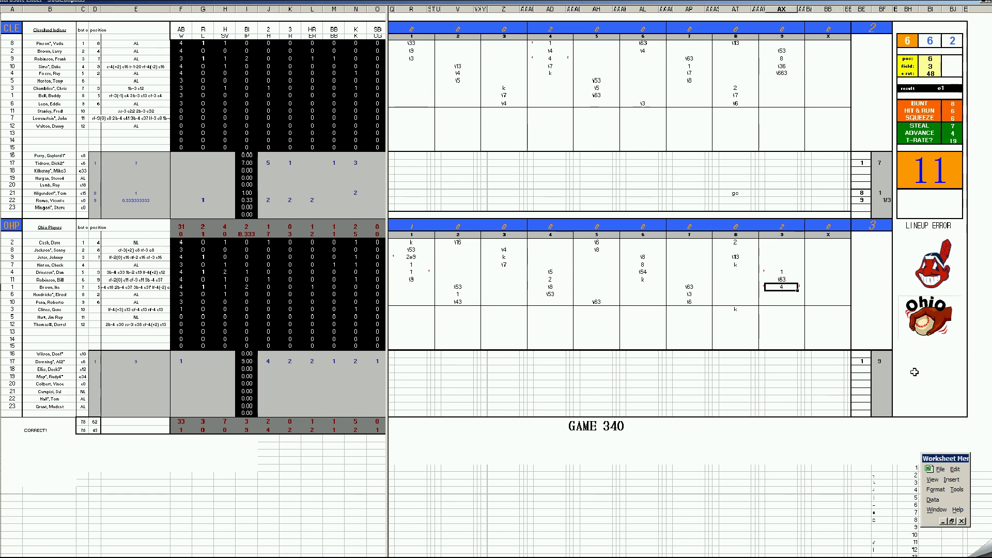
pyautogui.press('Tab')
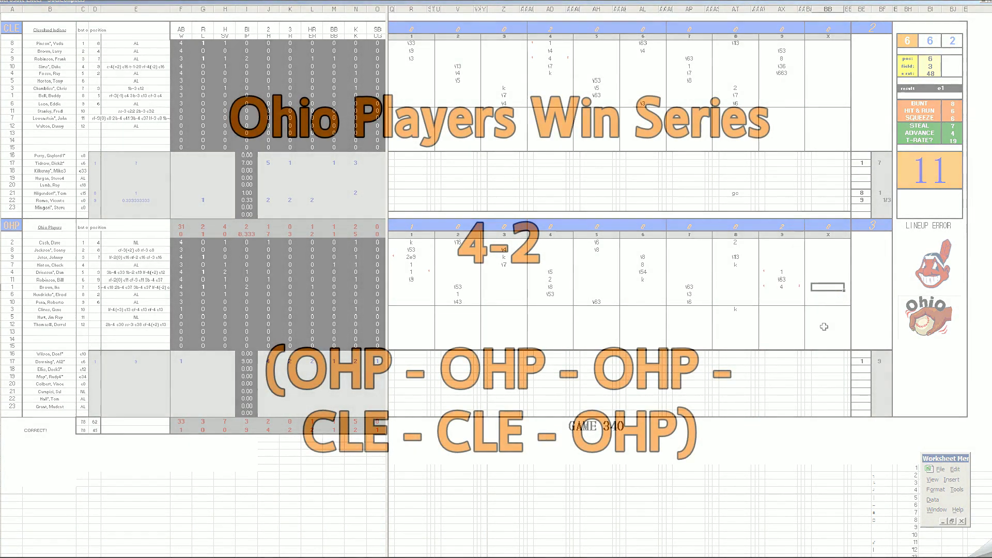